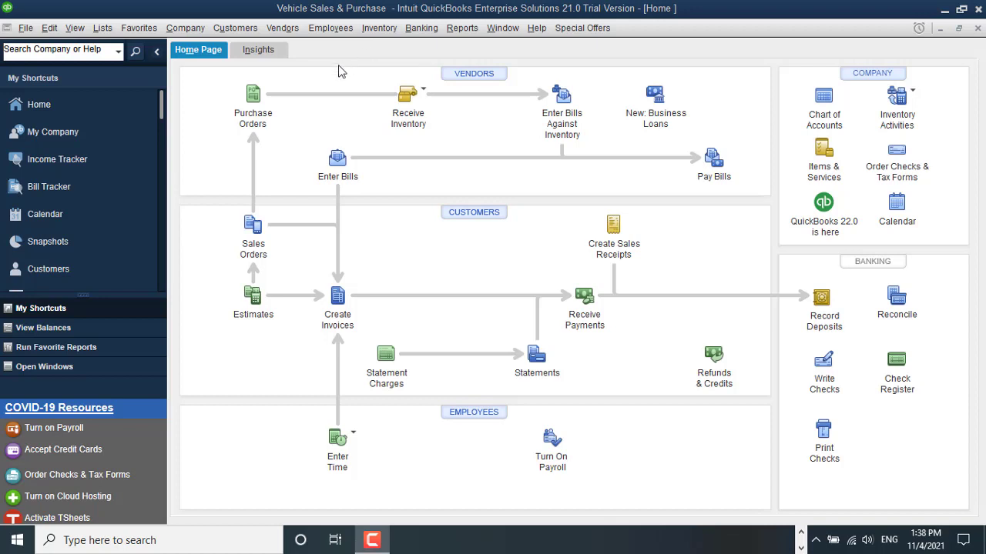
Step: Open the Chart of Accounts and look through its account list
left_click(283, 29)
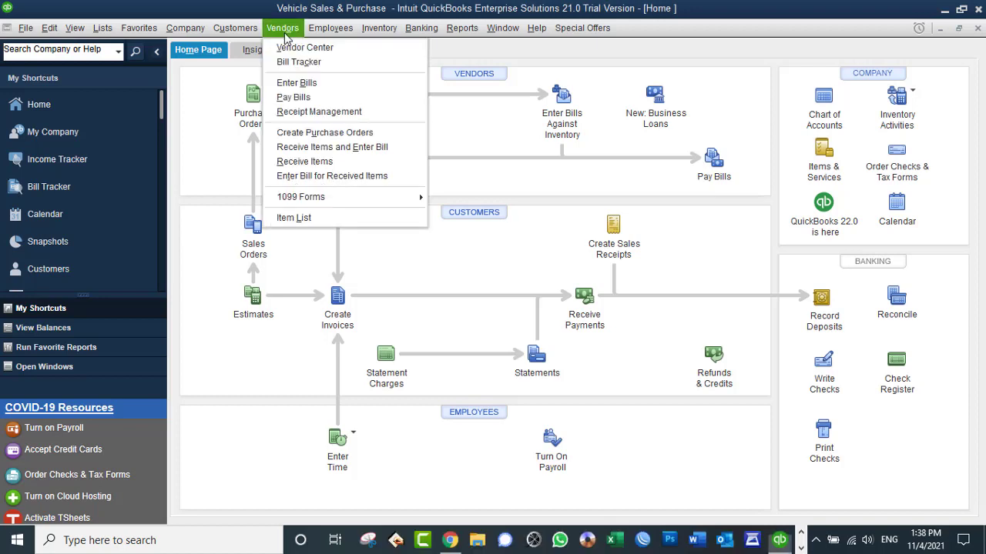
mouse_move(229, 33)
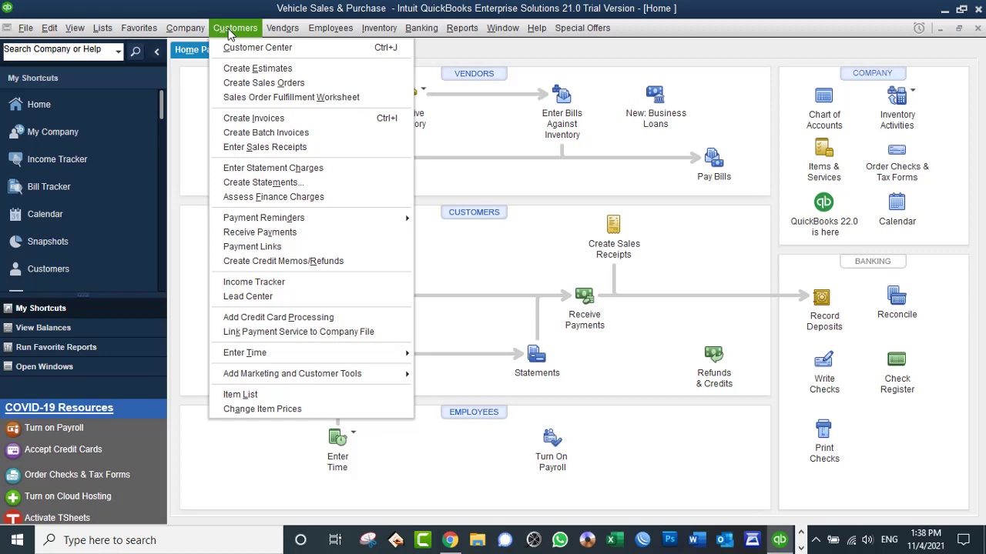
mouse_move(109, 31)
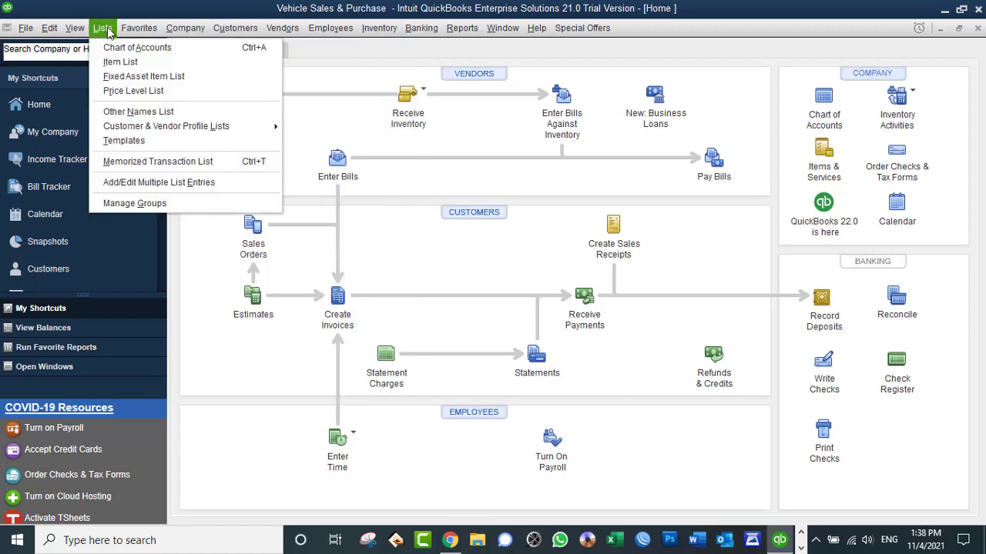
left_click(115, 48)
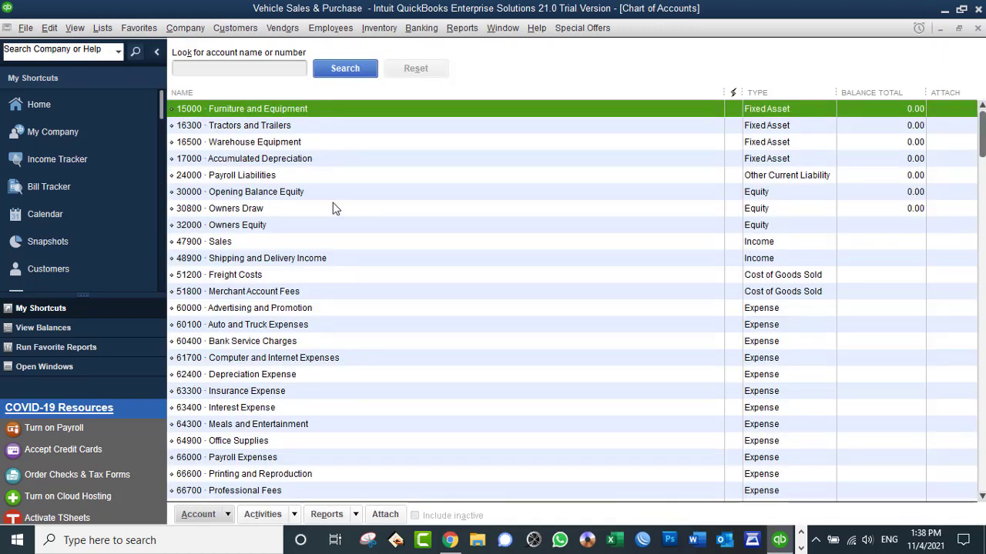
scroll(437, 269, "down", 3)
scroll(436, 269, "up", 3)
Step: Create a Bank account numbered 14000, named "Cash Account - " followed by the holder's first name, without an opening balance
right_click(419, 160)
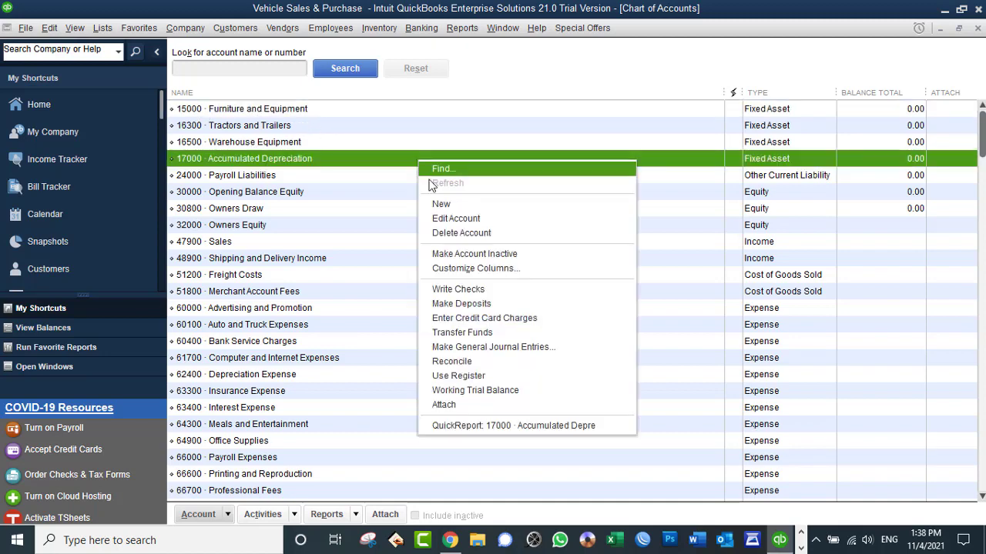
left_click(431, 201)
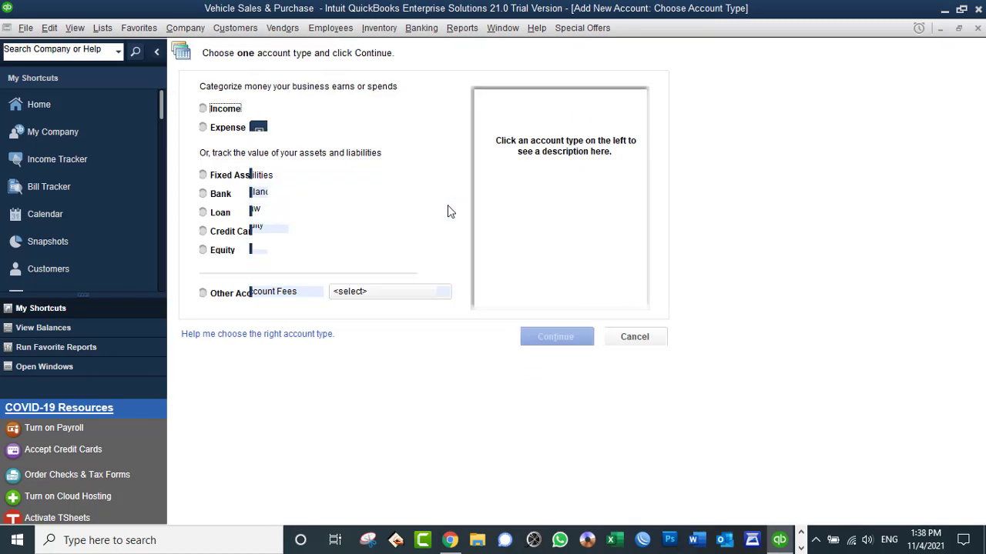
left_click(220, 192)
left_click(533, 337)
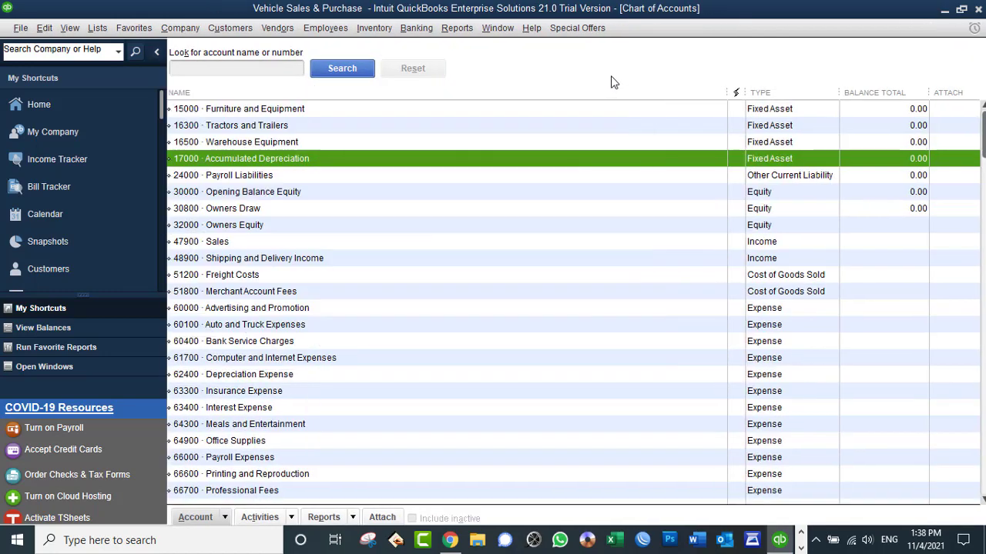
type("14000")
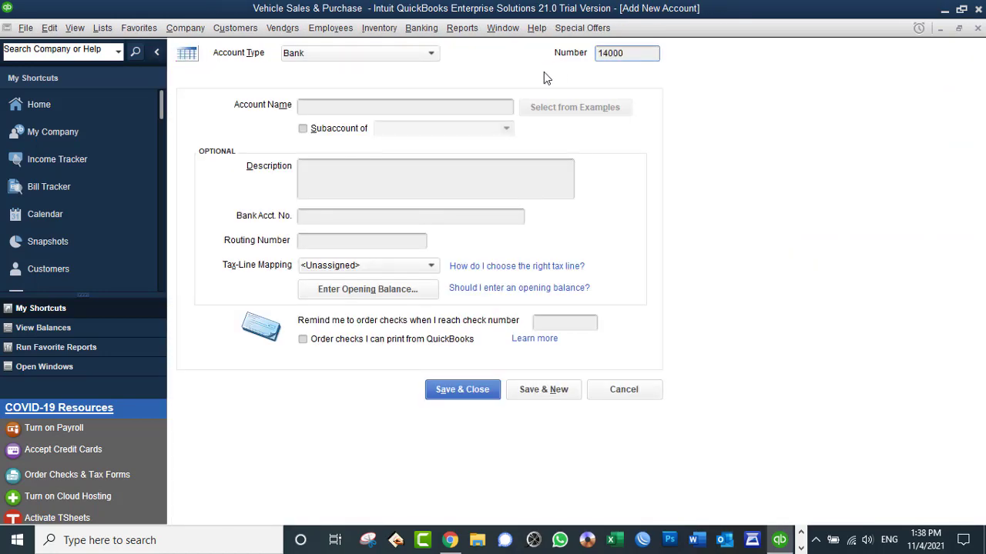
left_click(452, 110)
type("Cash")
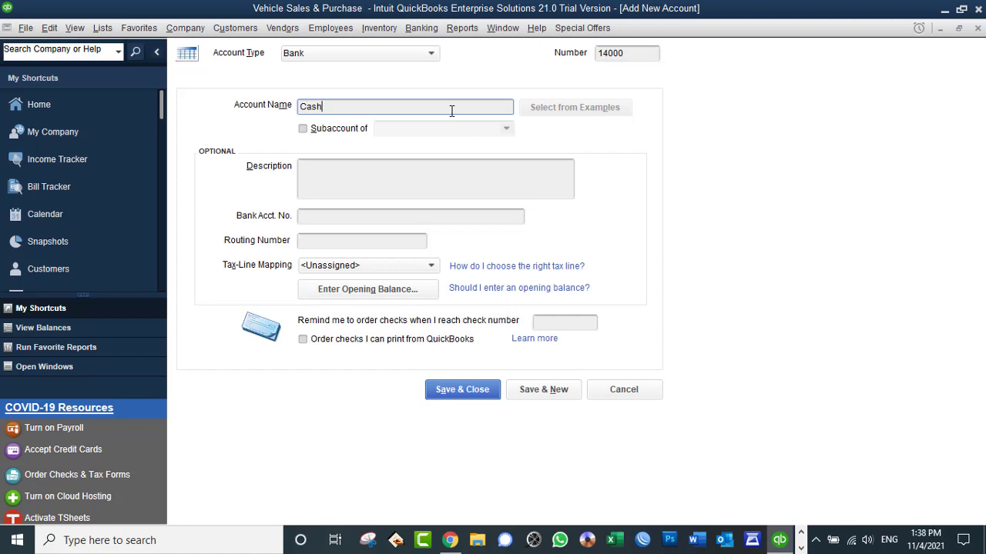
type(" Account - ALi")
left_click(395, 289)
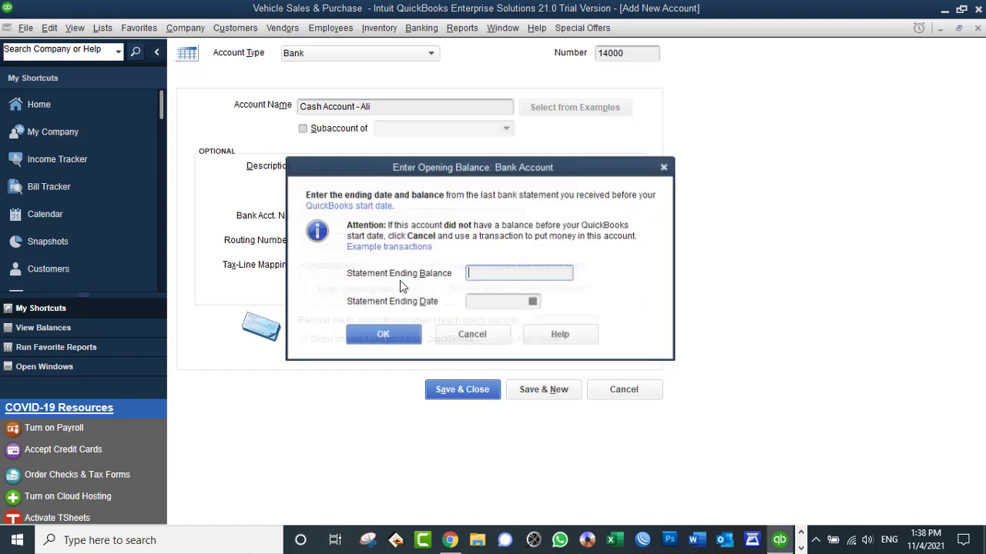
left_click(484, 336)
left_click(478, 394)
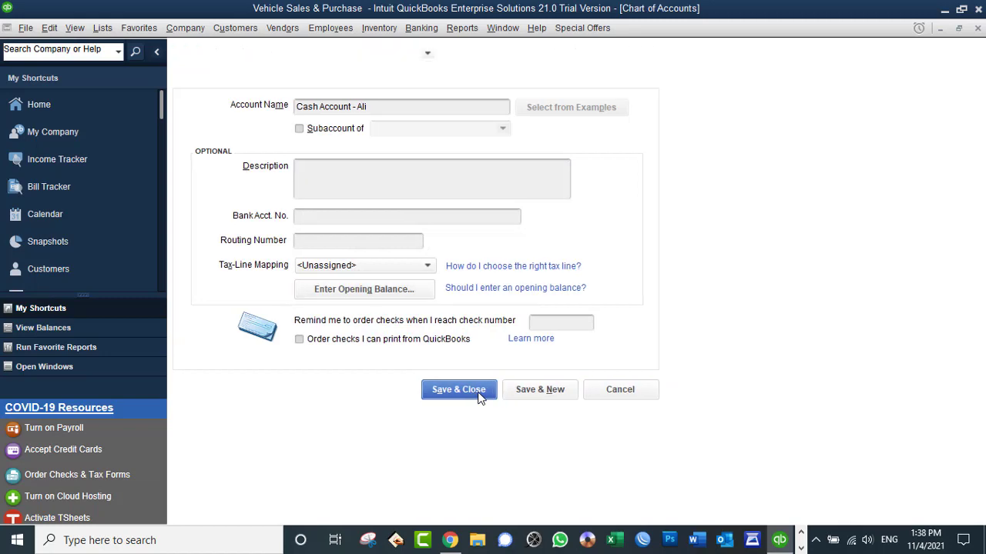
Step: Delete the 30800 Owners Draw and 32000 Owners Equity accounts from the Chart of Accounts
left_click(436, 211)
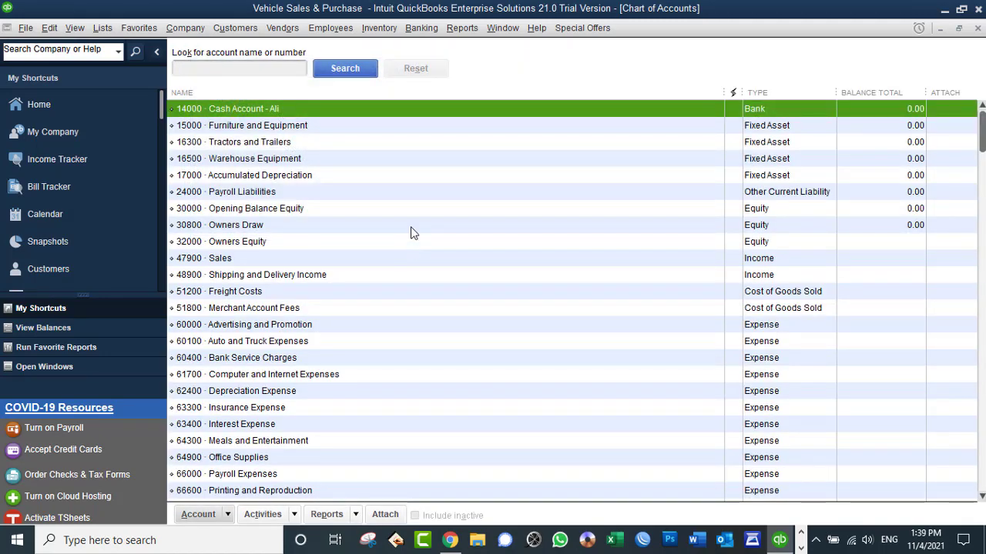
right_click(228, 229)
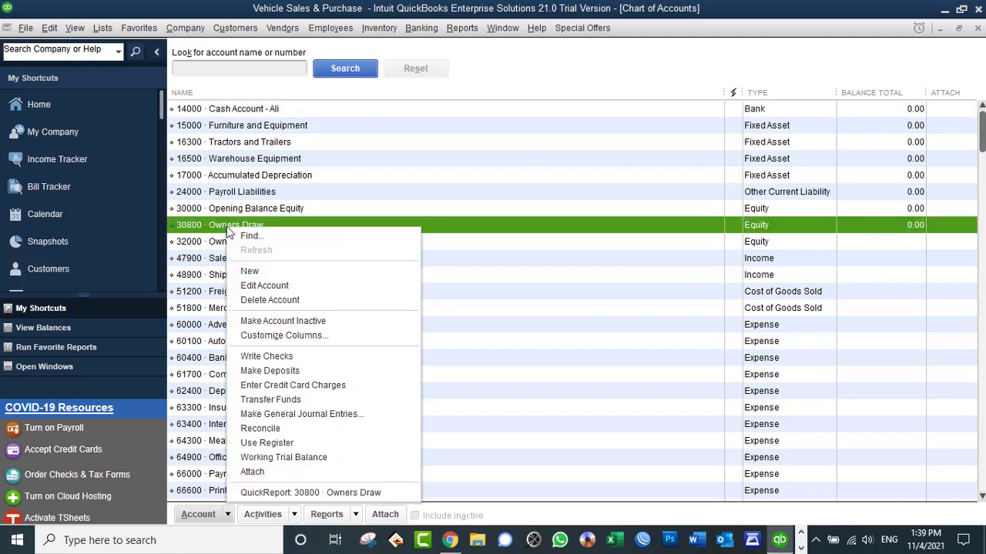
left_click(273, 299)
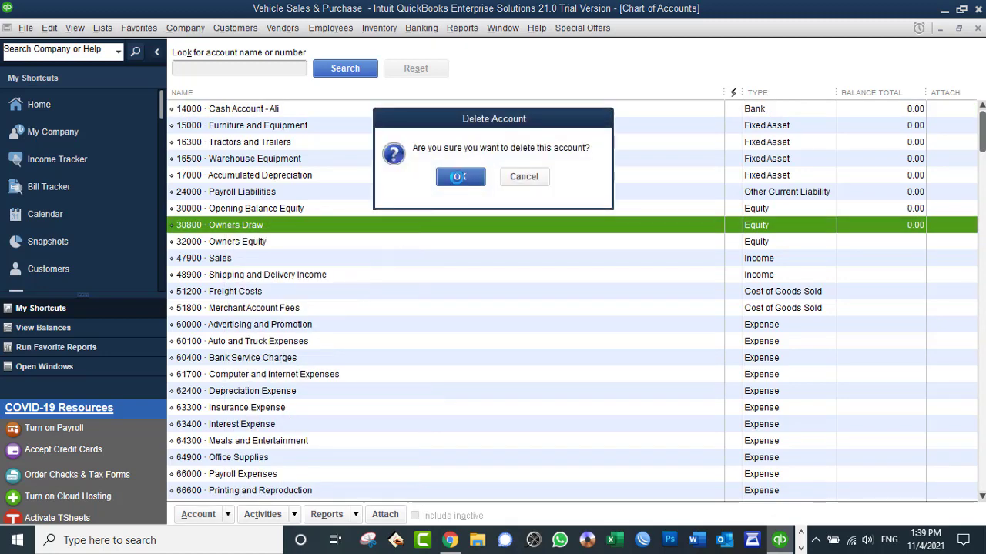
left_click(458, 176)
right_click(250, 231)
left_click(277, 296)
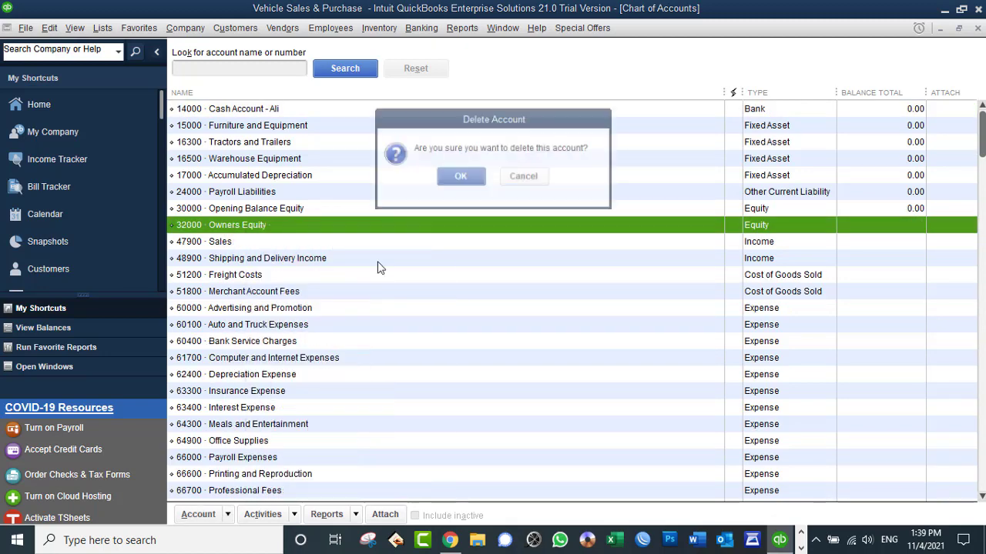
left_click(461, 176)
right_click(374, 214)
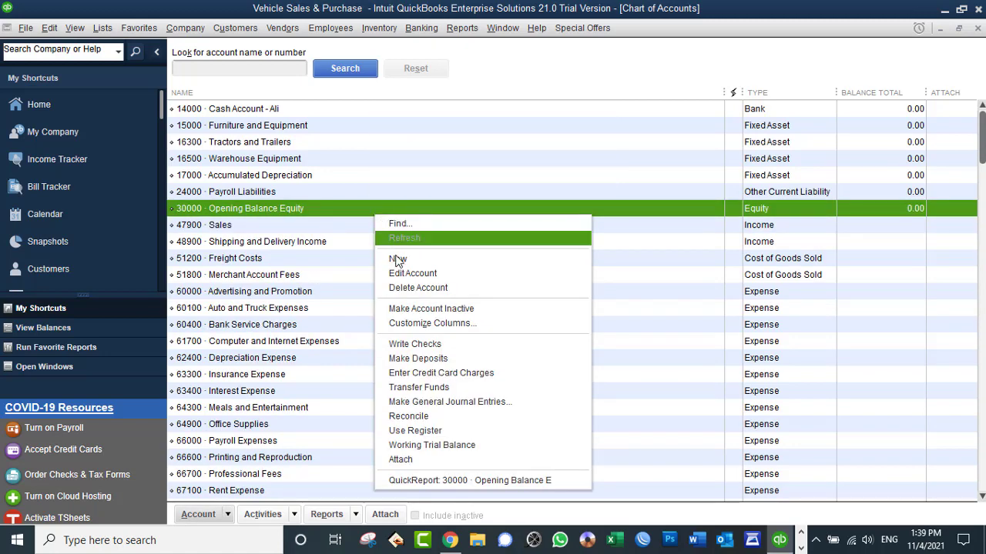
left_click(398, 261)
left_click(225, 248)
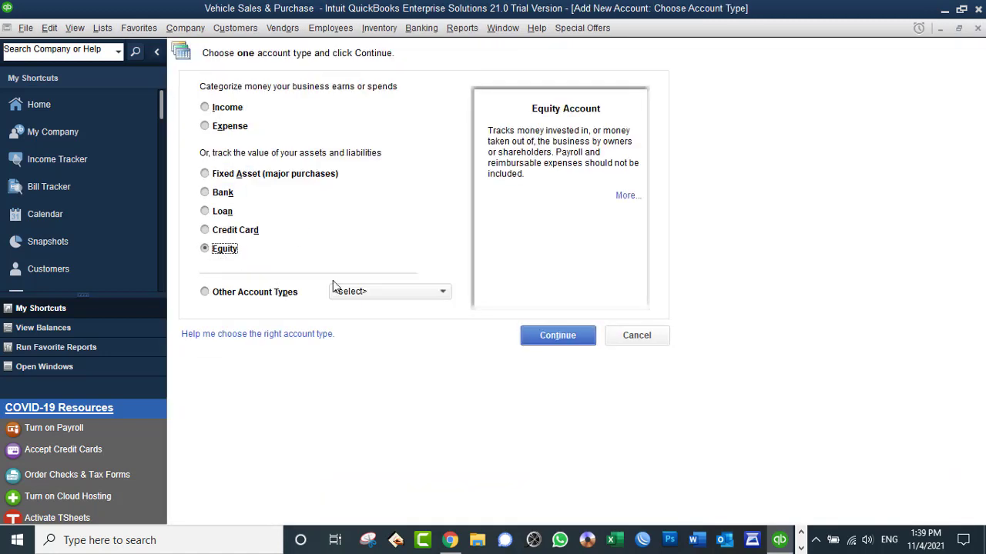
left_click(548, 340)
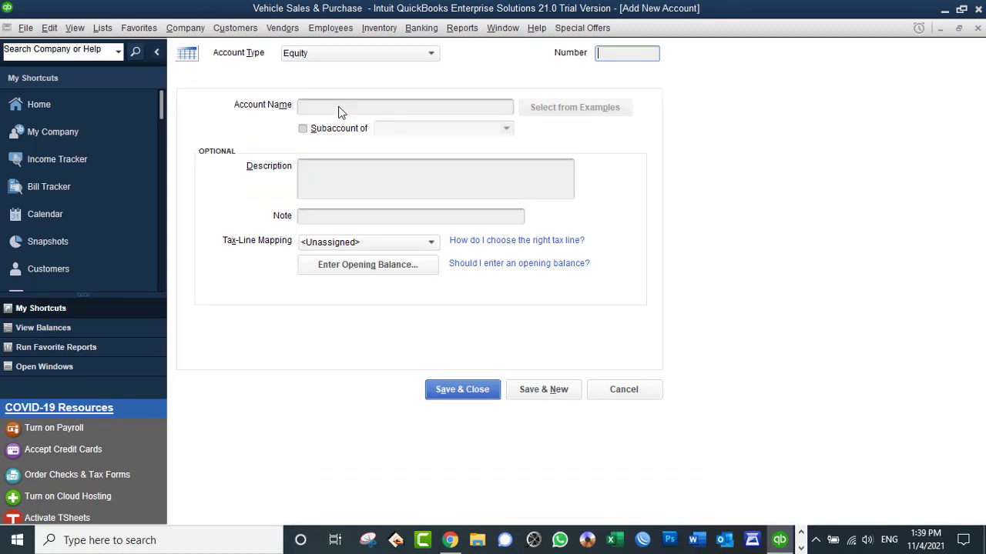
left_click(643, 389)
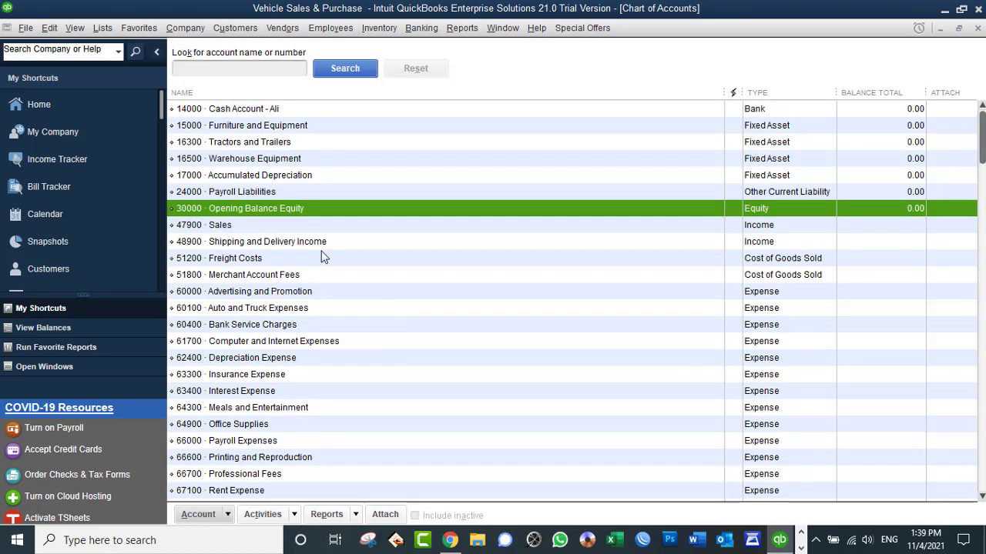
Step: Create an Equity account numbered 31000 named "Owner Equity" and save it, continuing with a blank new account
right_click(218, 212)
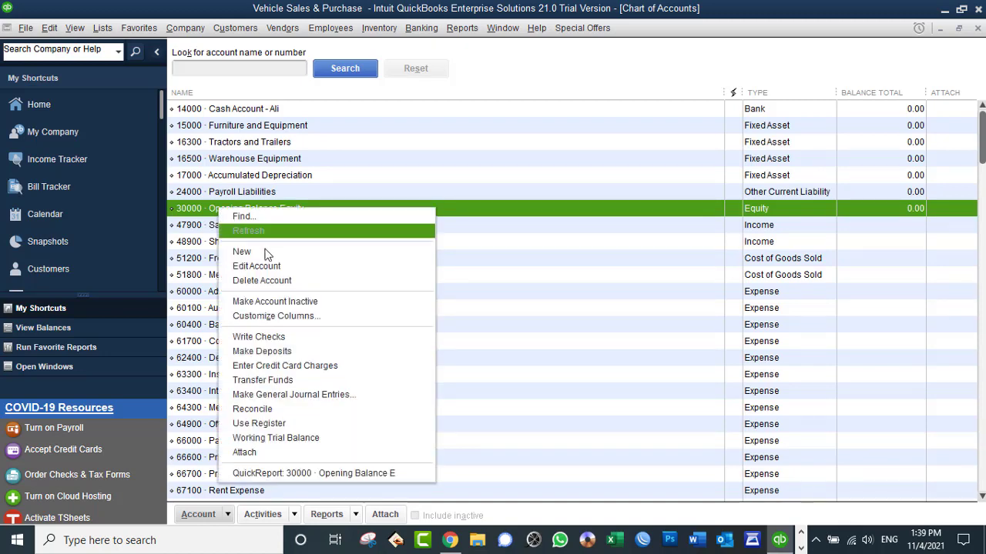
left_click(262, 253)
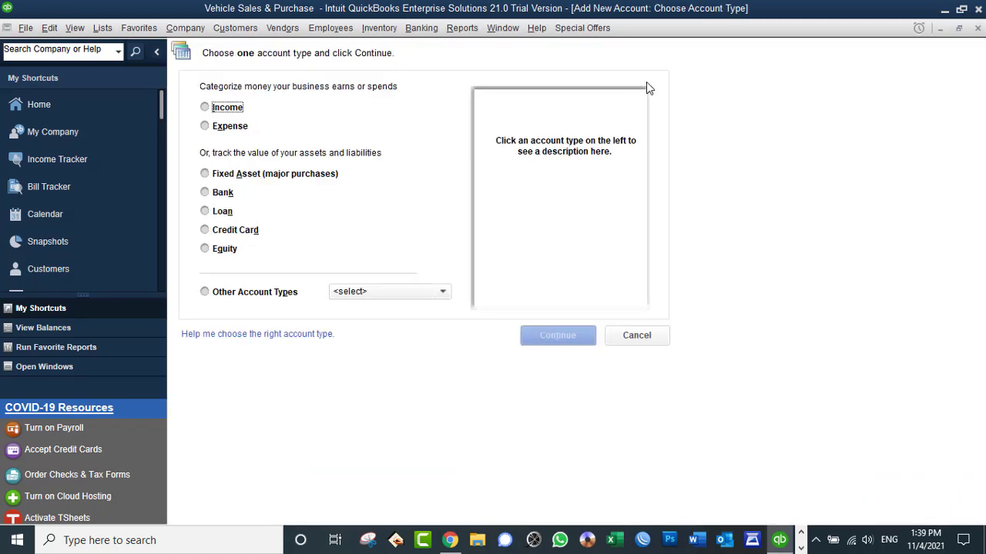
left_click(231, 251)
left_click(536, 331)
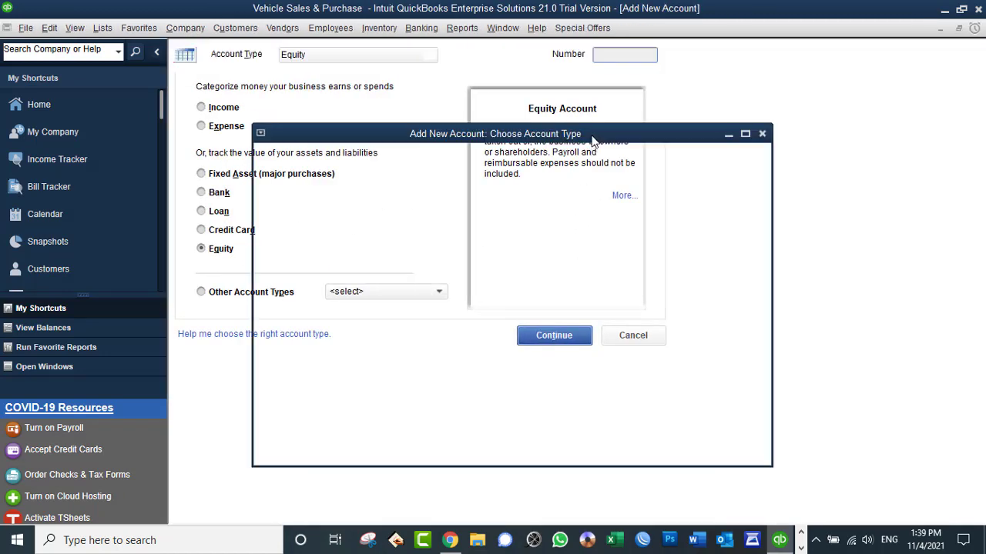
type("31000")
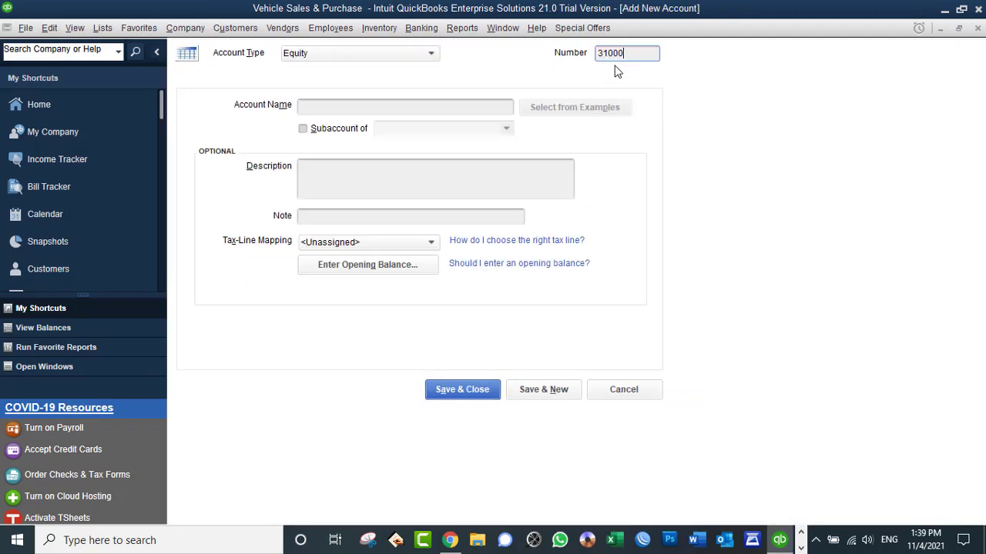
left_click(404, 109)
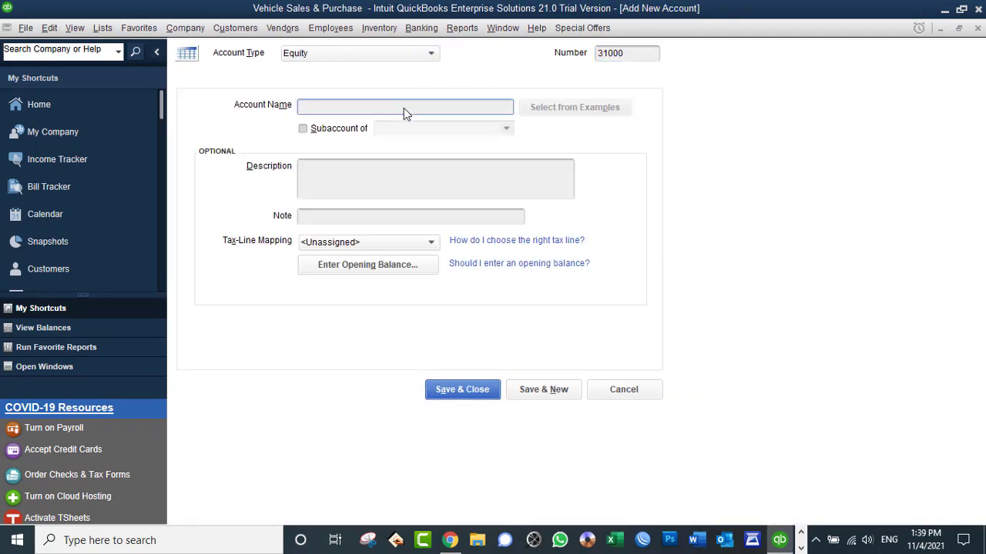
type("Oqn")
key("BackSpace")
key("BackSpace")
type("wner Equity")
left_click(533, 395)
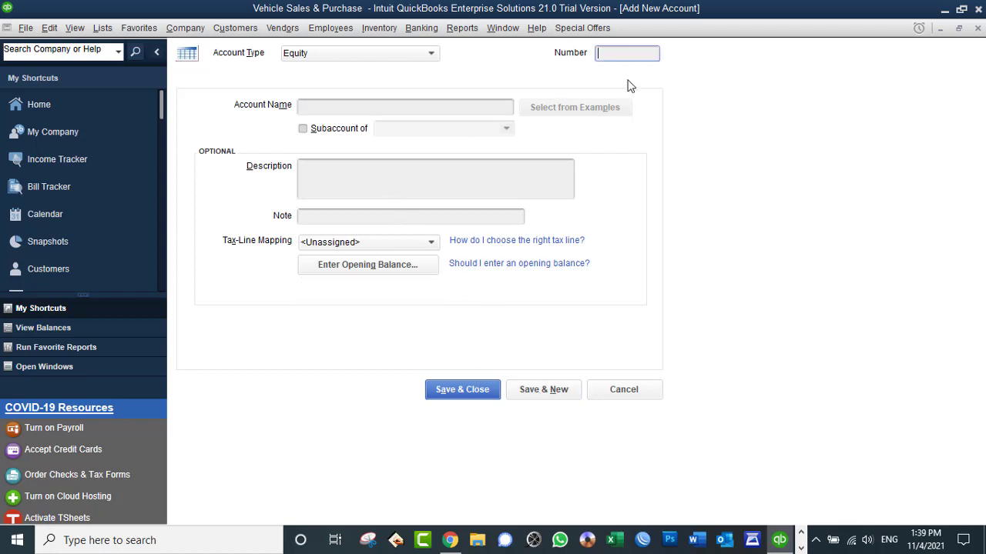
Step: Create Equity account 31100 "Owner Draw" as a subaccount of 31000 Owner Equity and save it, keeping a new blank form open
type("31100")
left_click(429, 109)
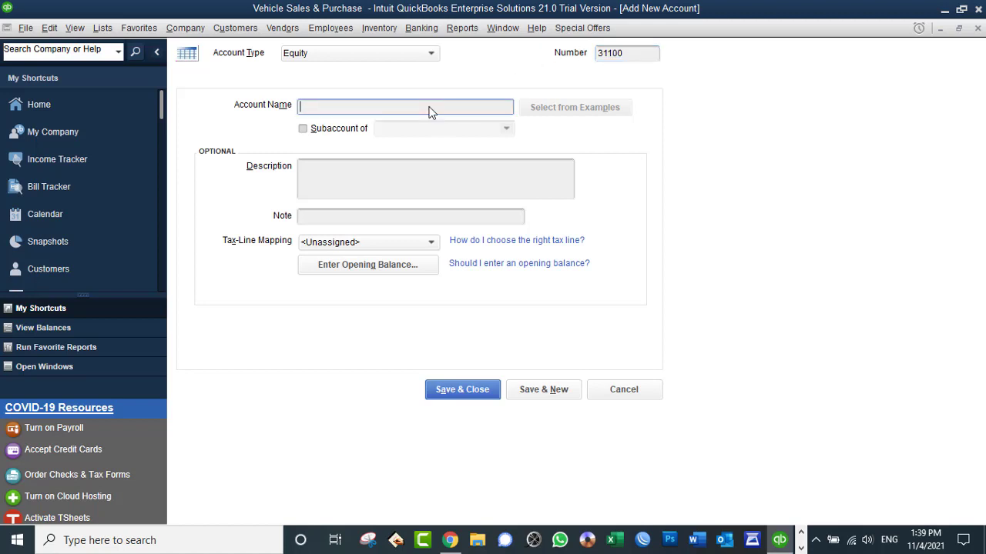
type("Owner Draw")
left_click(344, 132)
left_click(507, 129)
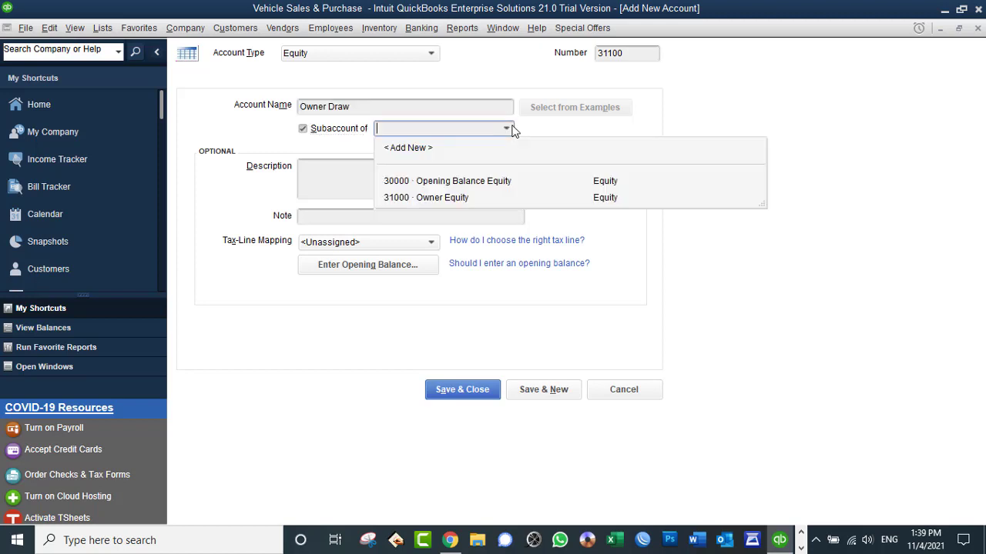
left_click(445, 199)
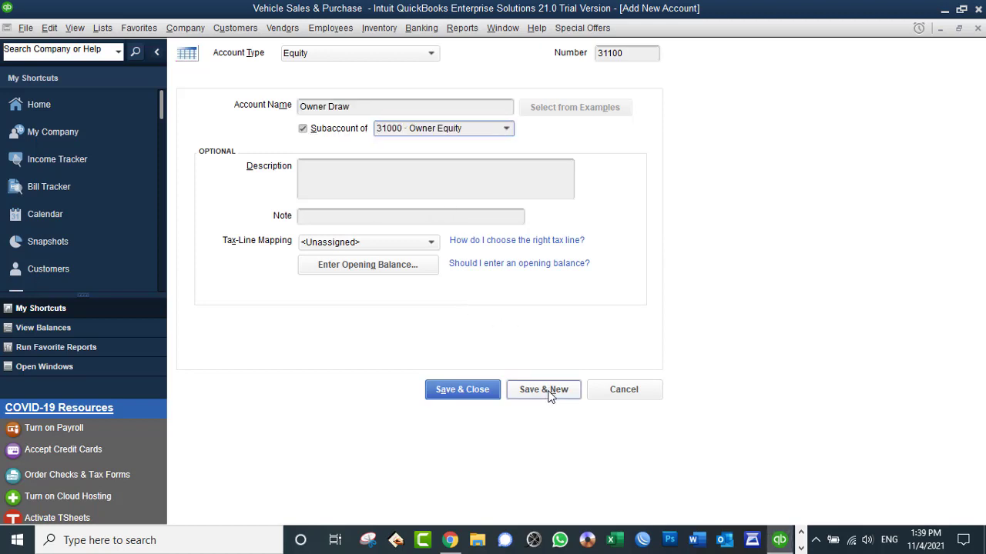
left_click(544, 390)
Step: Add Equity account 31200 "Owner Contribution" as a subaccount of 31000 Owner Equity and save it, starting another new account
left_click(613, 54)
type("312")
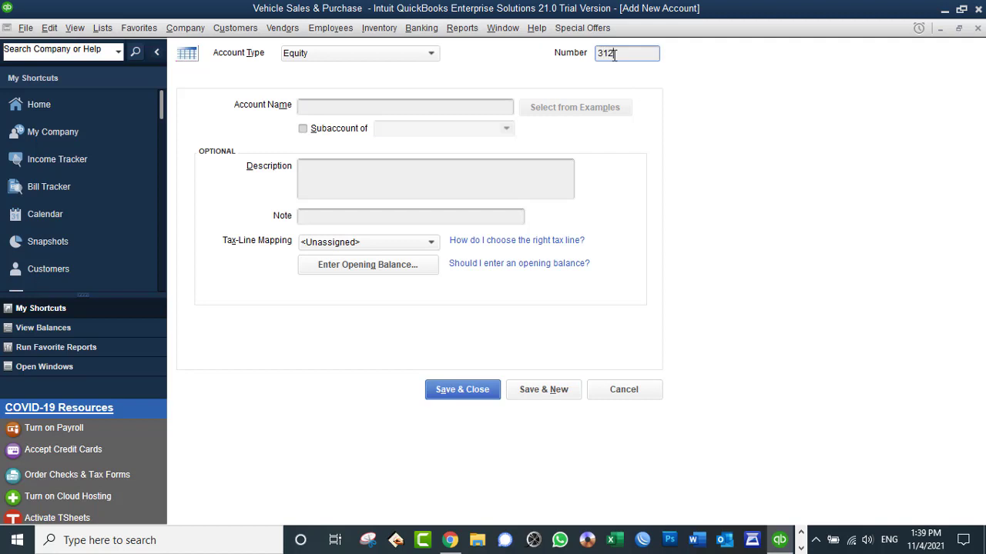
type("00")
left_click(412, 110)
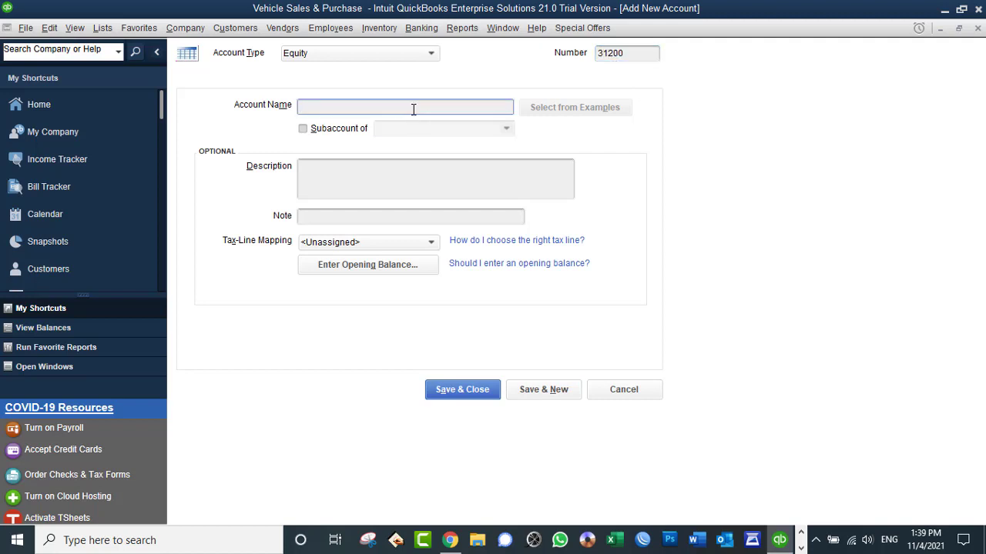
type("Owner Contribution")
left_click(352, 132)
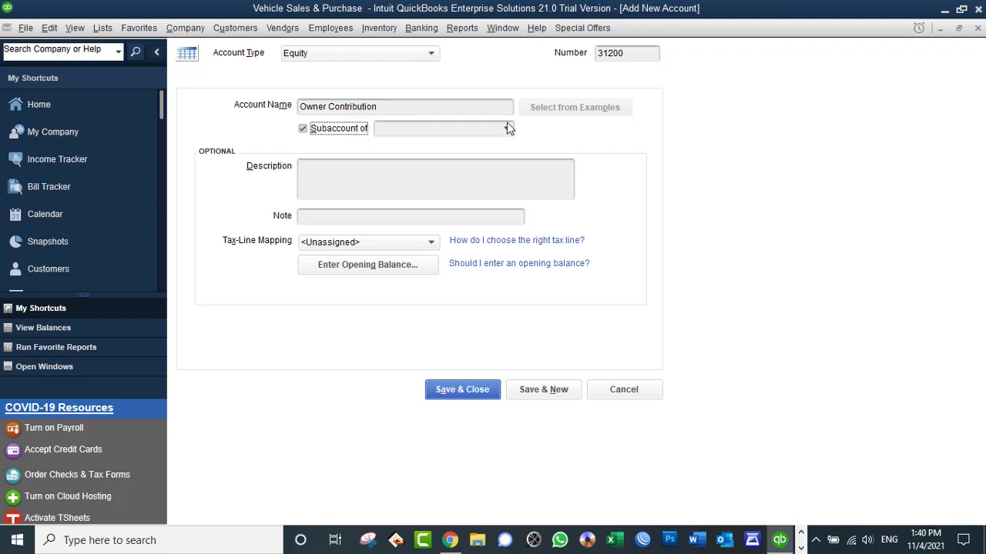
left_click(507, 130)
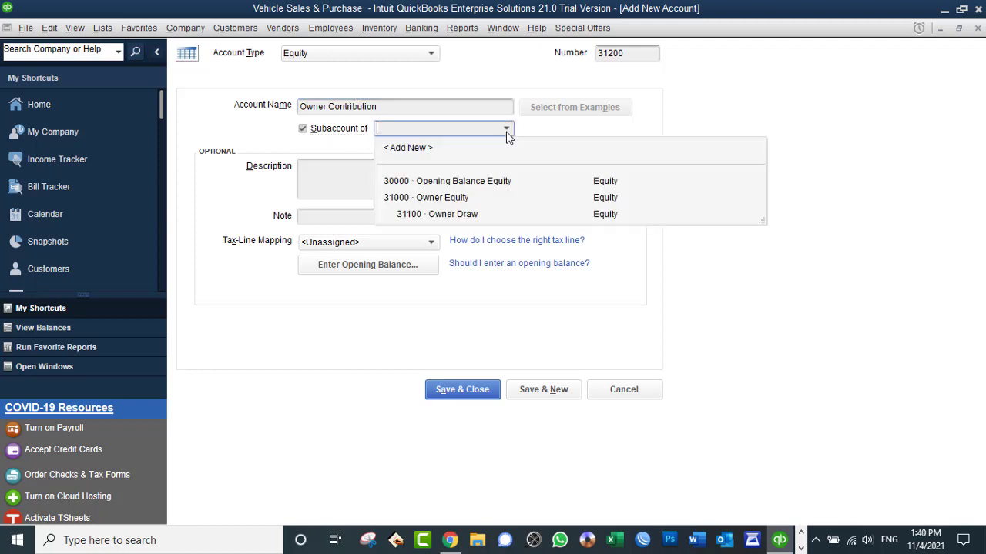
left_click(445, 198)
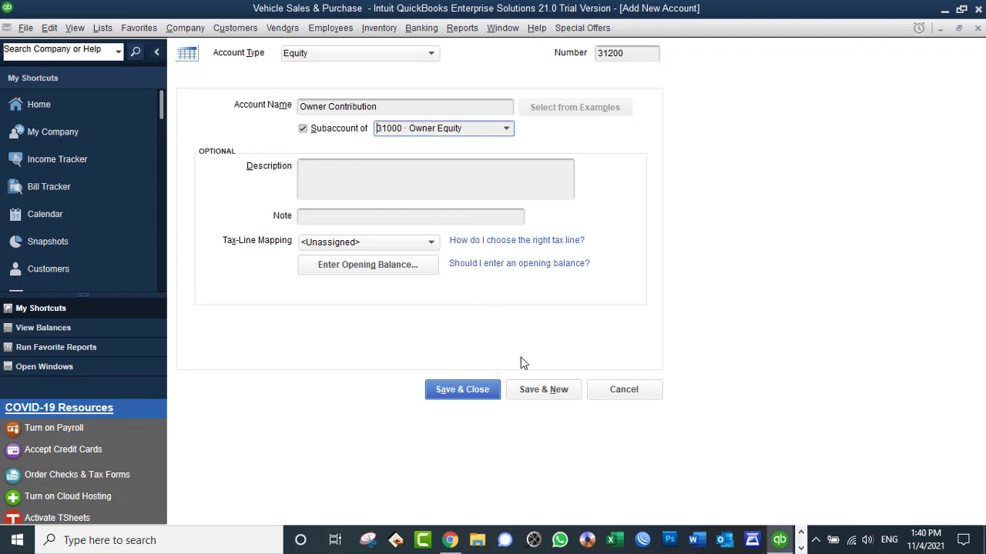
left_click(542, 391)
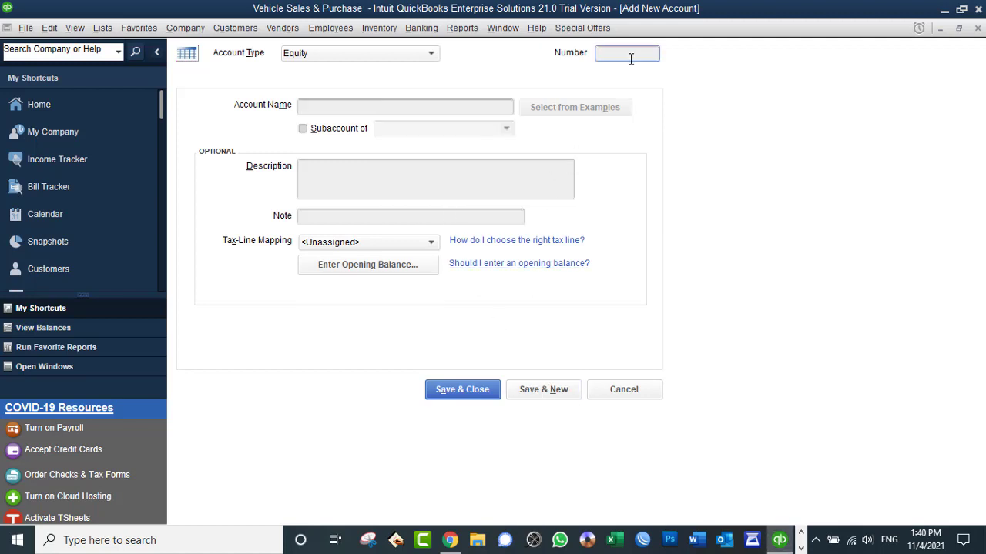
Step: Create Equity account 31300 "Owner Capital" as a subaccount of 31000 Owner Equity, save it and return to the Chart of Accounts
type("31300")
key("Tab")
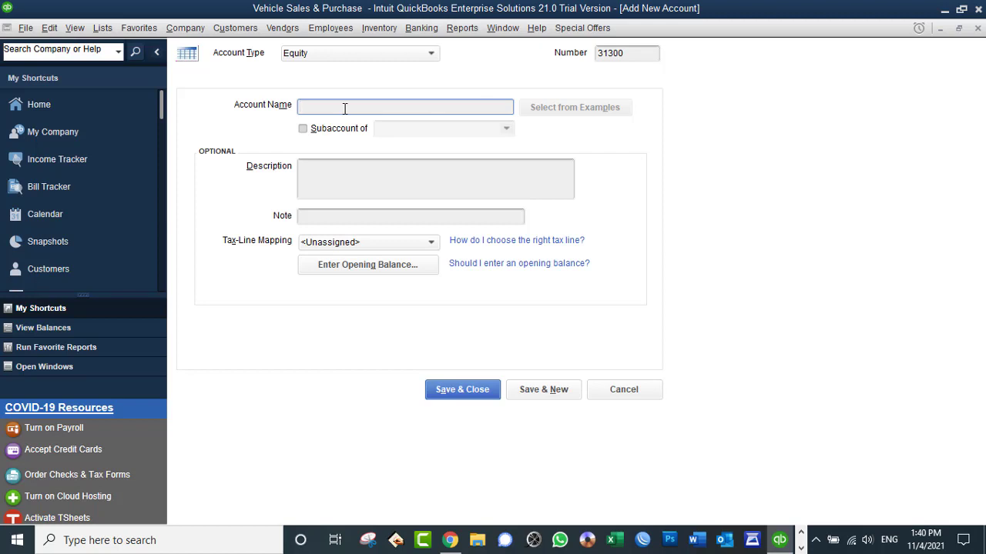
type("C")
key("BackSpace")
type("Owner Capital")
left_click(349, 128)
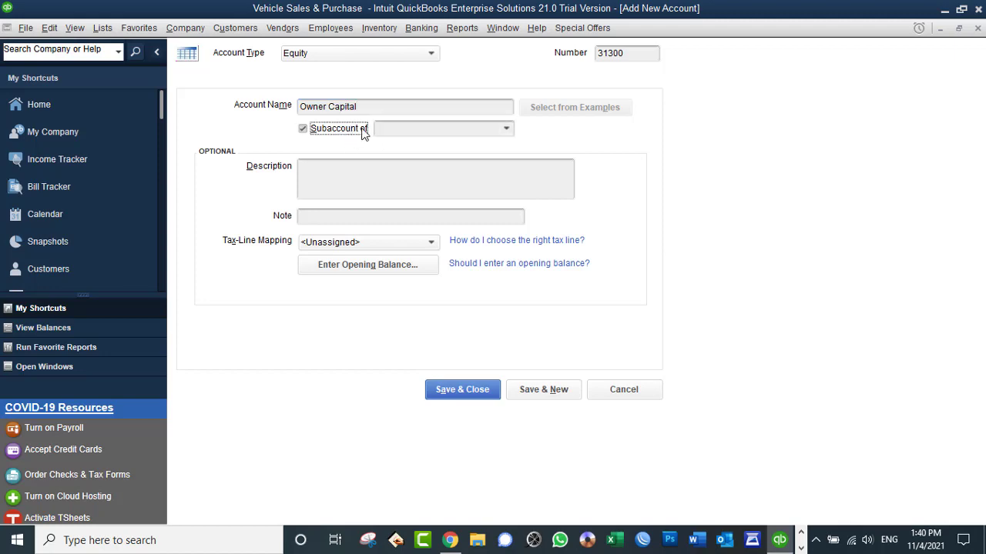
left_click(507, 129)
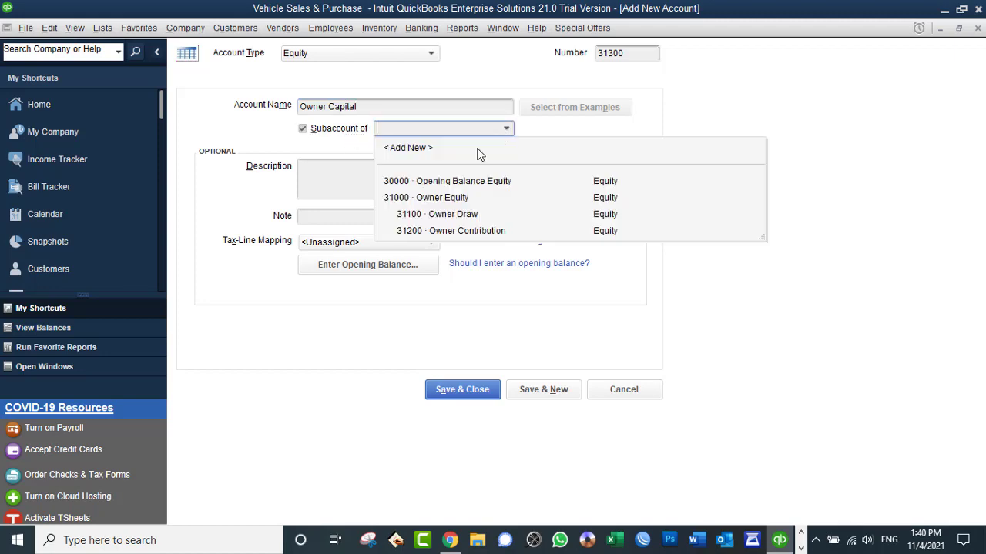
left_click(440, 199)
left_click(459, 392)
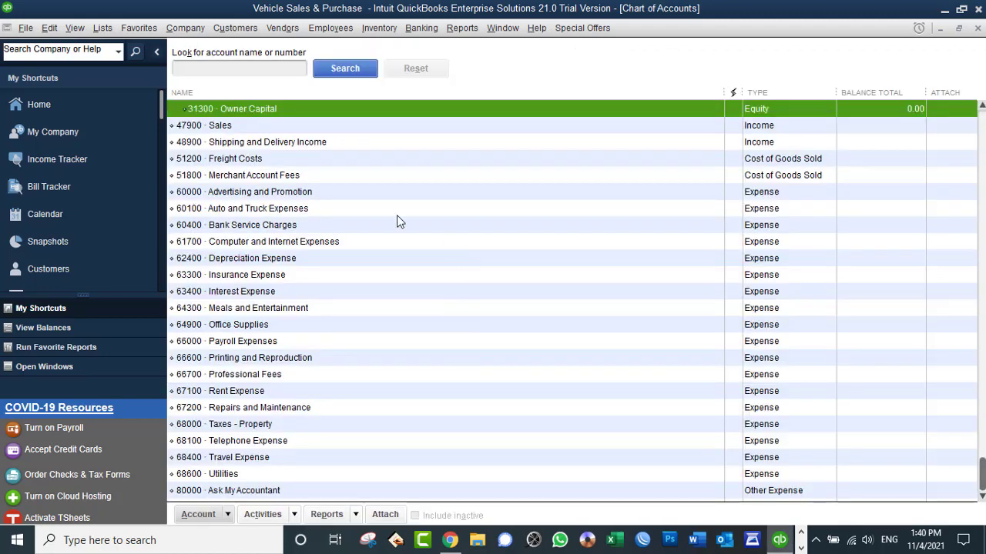
Step: Rename the 47900 Sales income account to "Vehicles Sales" and save it
scroll(277, 212, "up", 3)
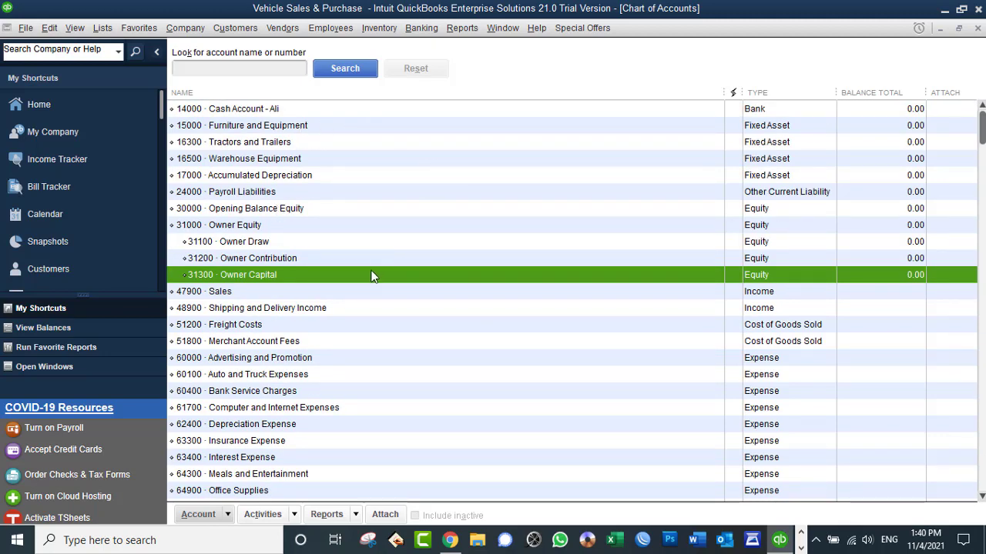
left_click(253, 294)
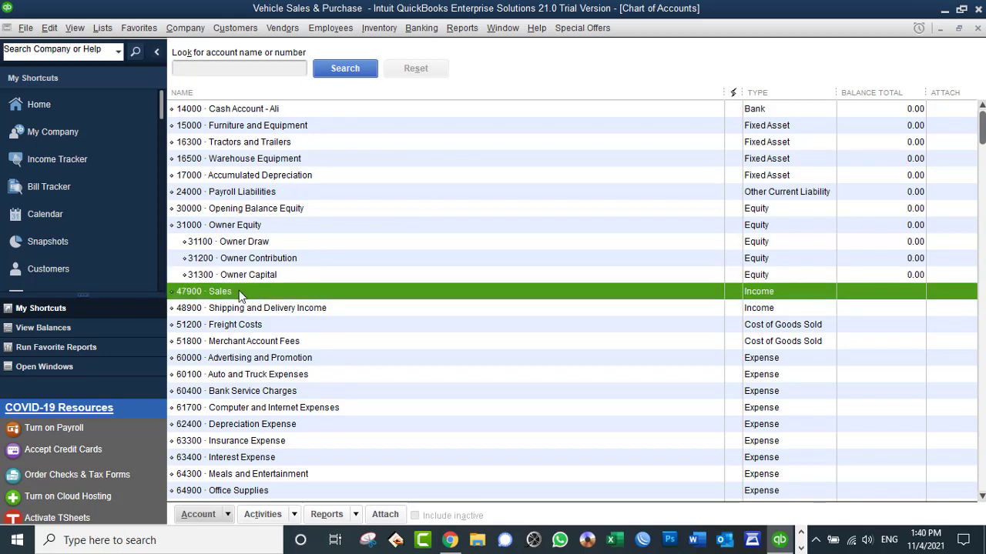
right_click(238, 290)
left_click(279, 71)
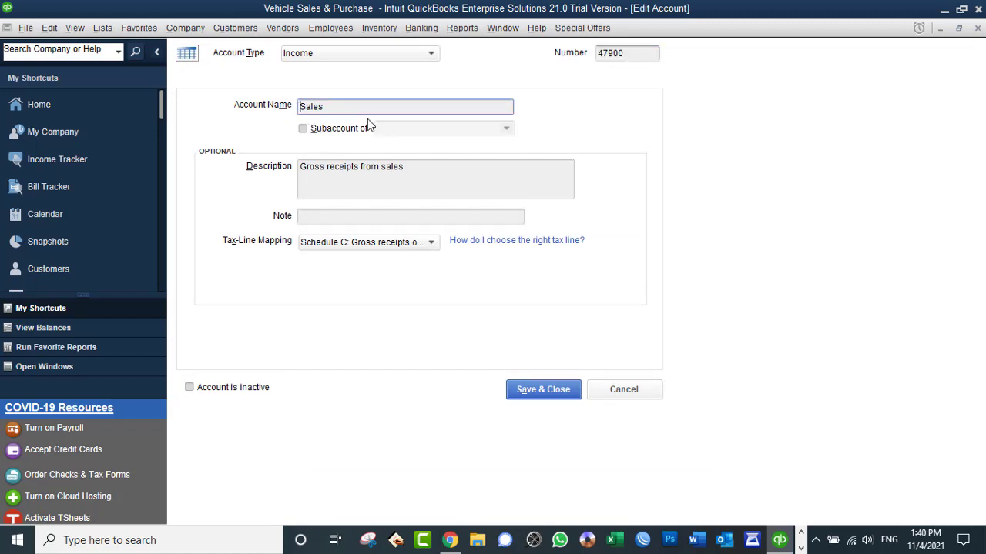
type("Vehicles")
left_click(539, 392)
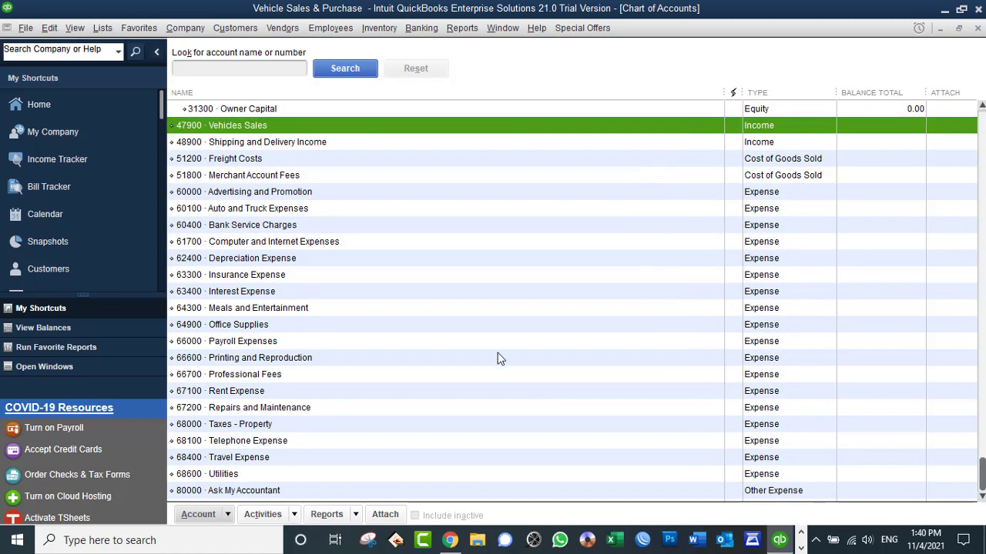
Step: Examine the existing Cost of Goods Sold accounts, 51200 Freight Costs and 51800 Merchant Account Fees
scroll(308, 247, "up", 3)
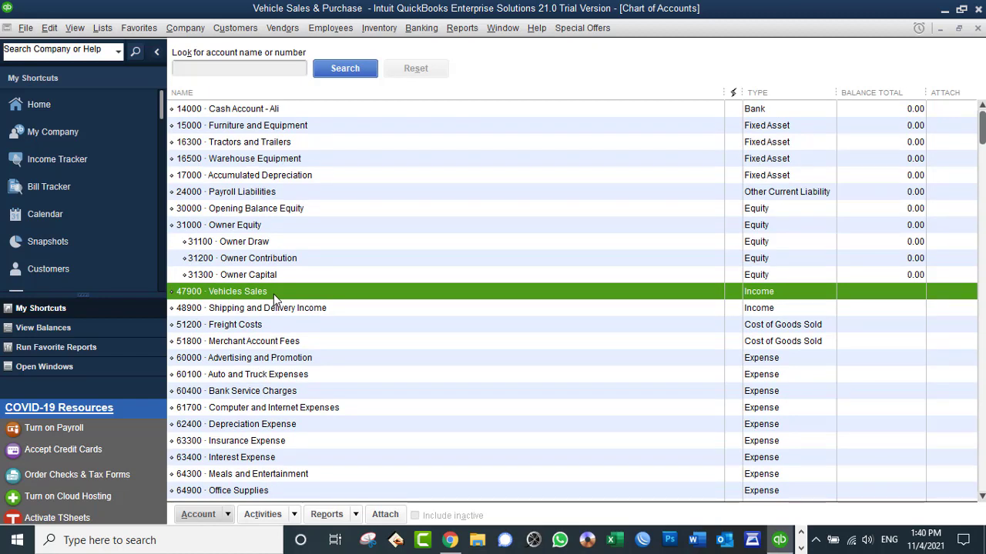
left_click(680, 323)
left_click(657, 342)
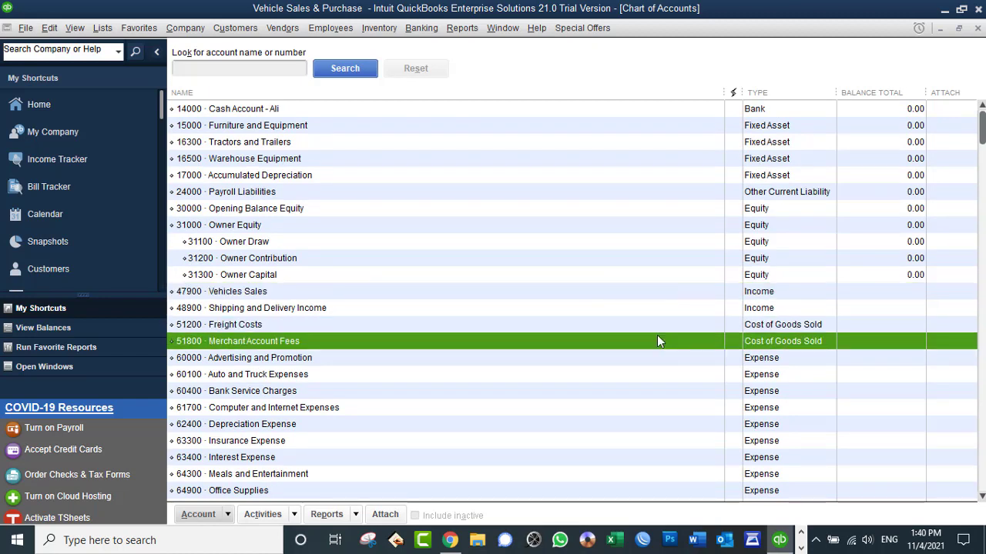
left_click(536, 327)
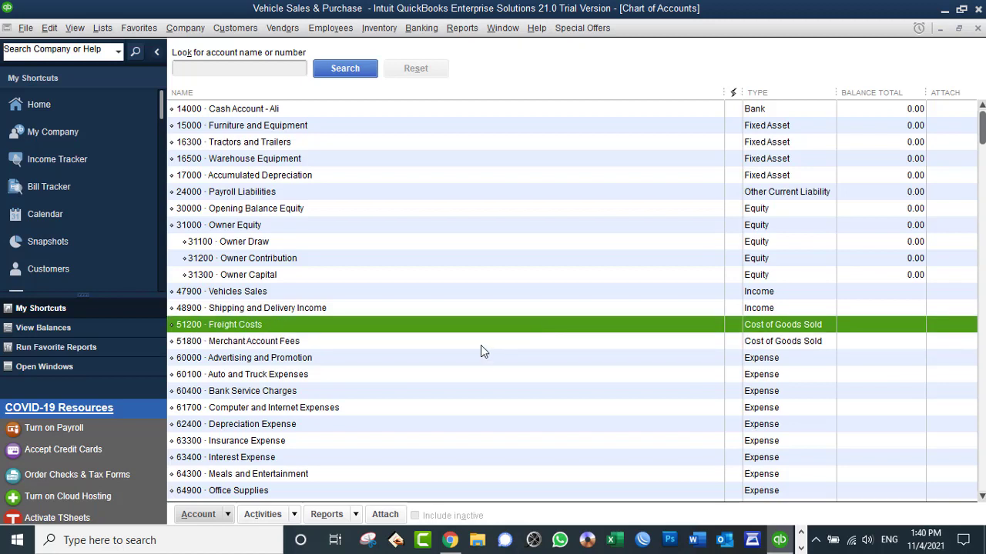
left_click(480, 345)
left_click(478, 330)
left_click(412, 346)
key("ctrl+n")
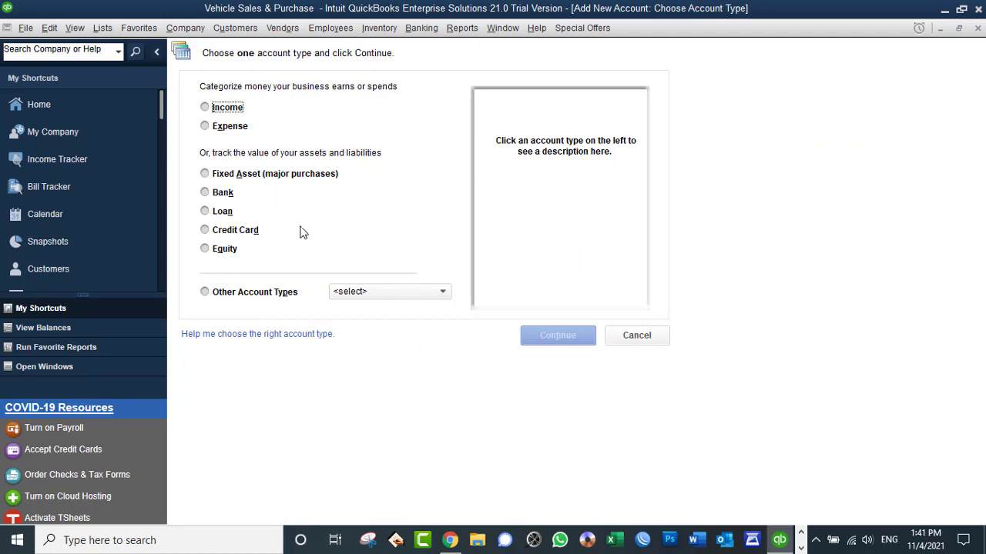
left_click(372, 297)
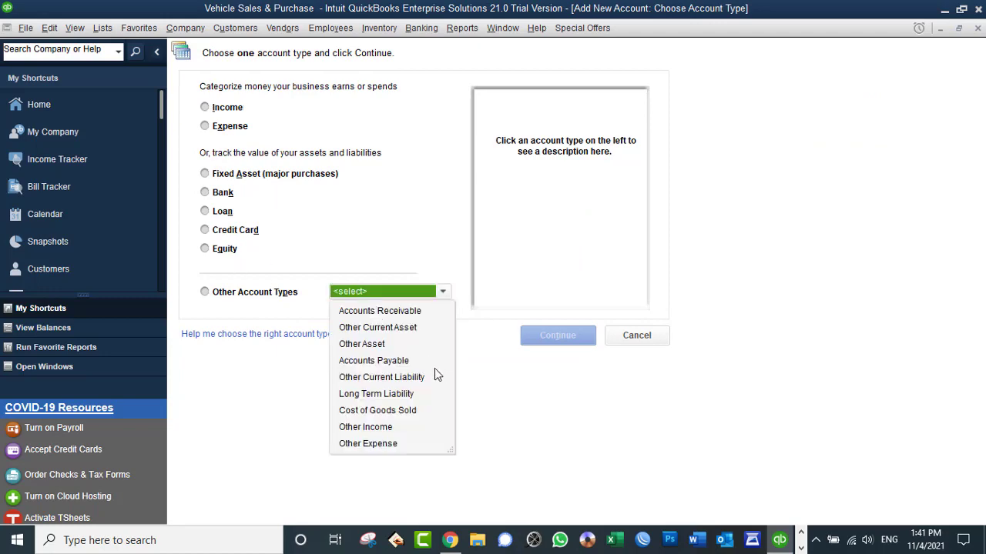
left_click(415, 410)
left_click(544, 344)
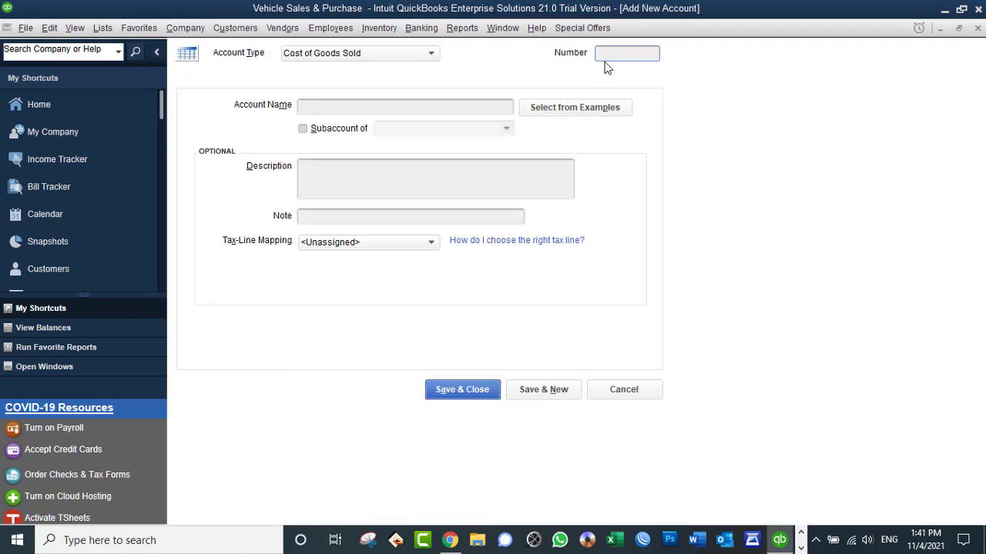
left_click(623, 392)
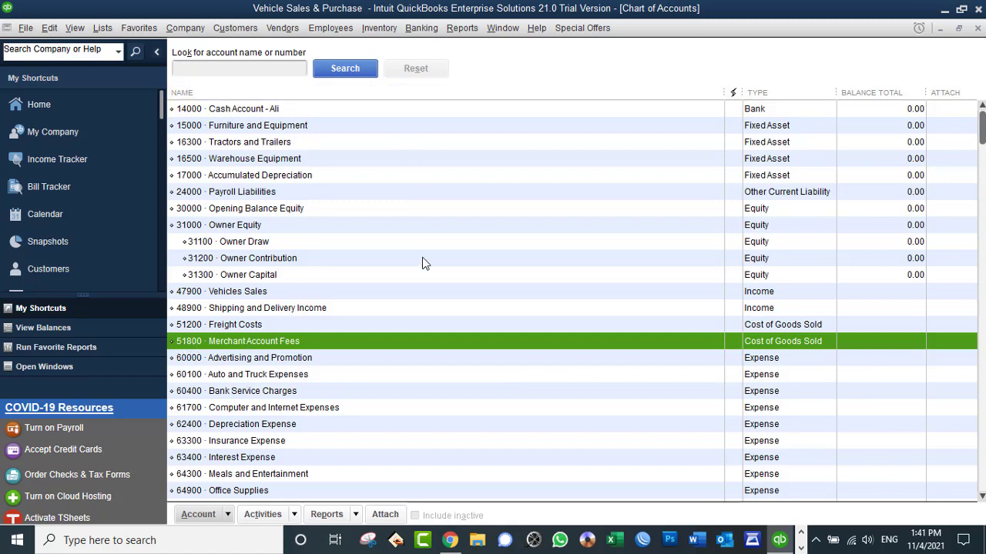
Step: Create a Cost of Goods Sold account numbered 51900 and named "Vehicles", save it and return to the Chart of Accounts
right_click(411, 273)
left_click(435, 312)
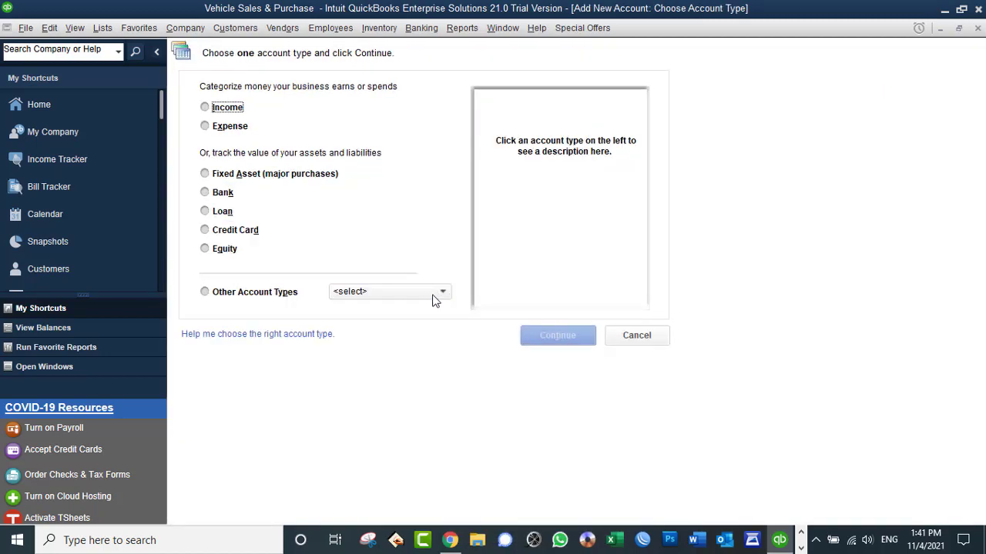
left_click(435, 293)
left_click(407, 409)
left_click(524, 335)
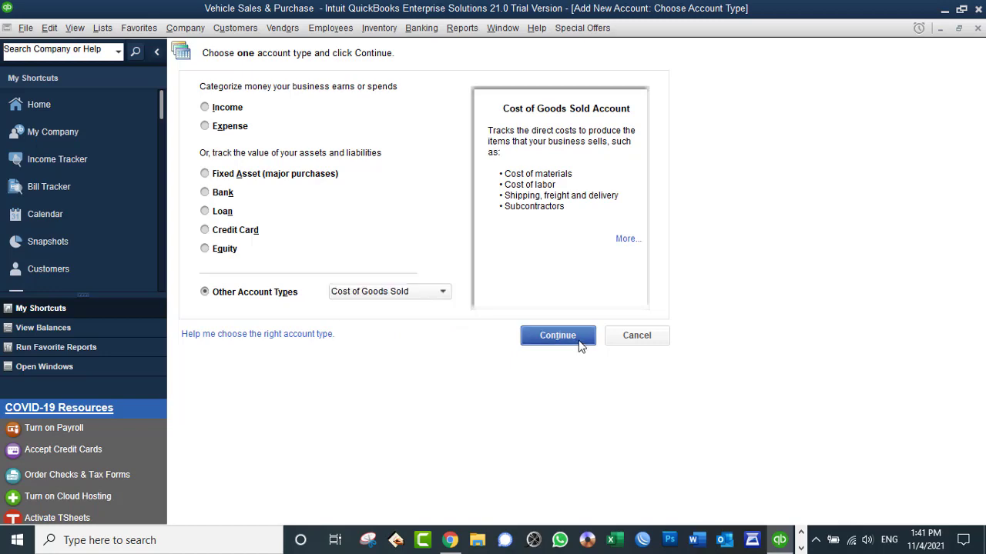
key("Escape")
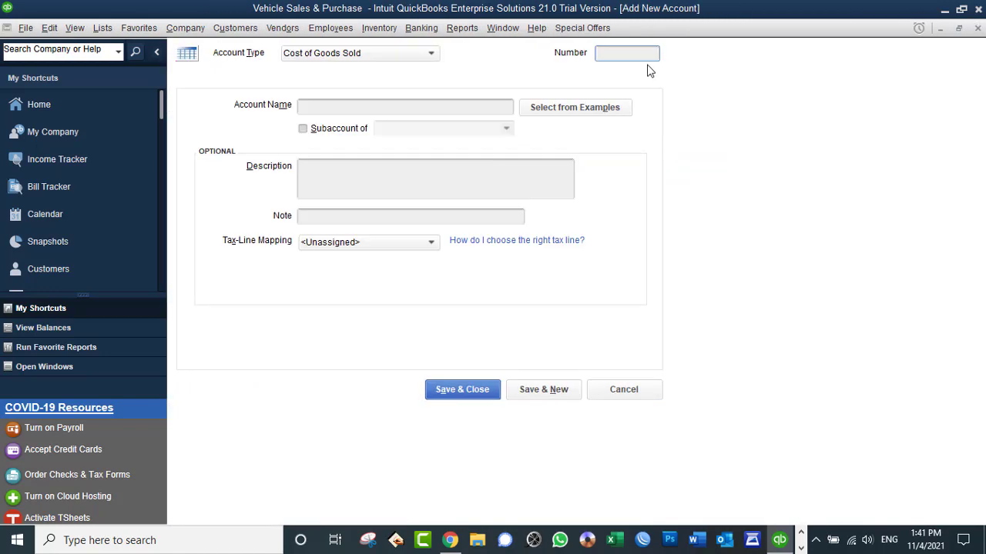
type("51900")
left_click(442, 107)
type("Veh")
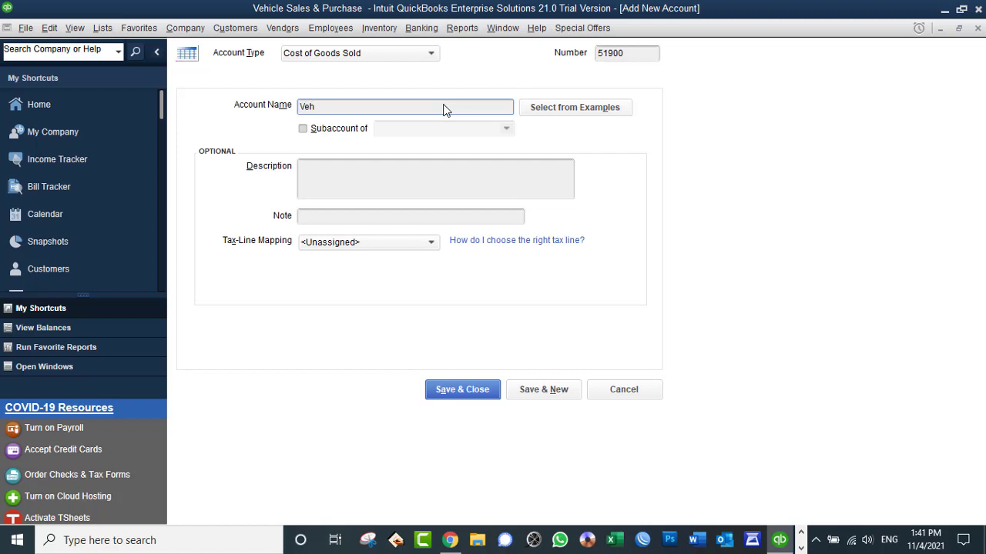
type("icles-CO")
key("BackSpace")
key("BackSpace")
key("BackSpace")
left_click(475, 393)
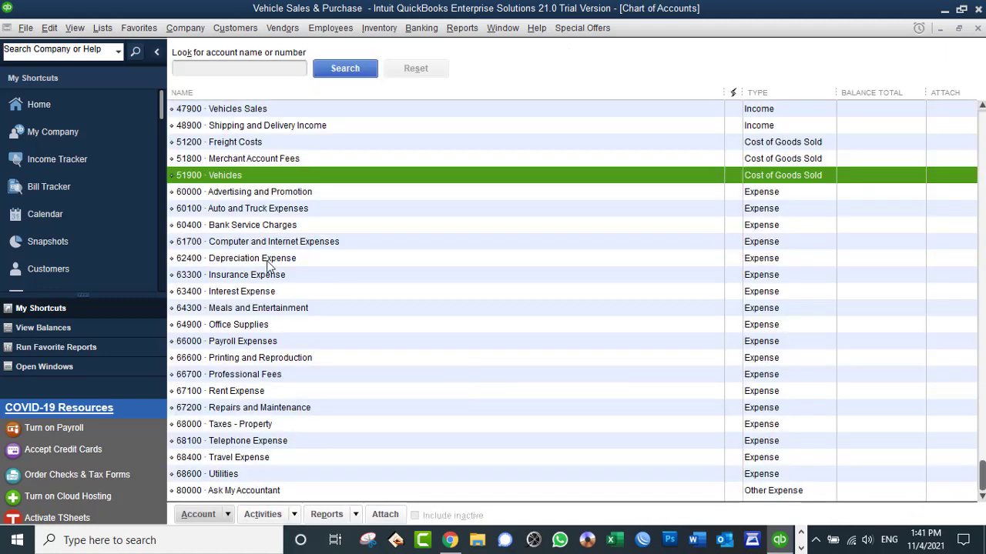
Step: Review the accounts in the Chart of Accounts, including the expense accounts such as 67200 Repairs and Maintenance
scroll(267, 265, "up", 4)
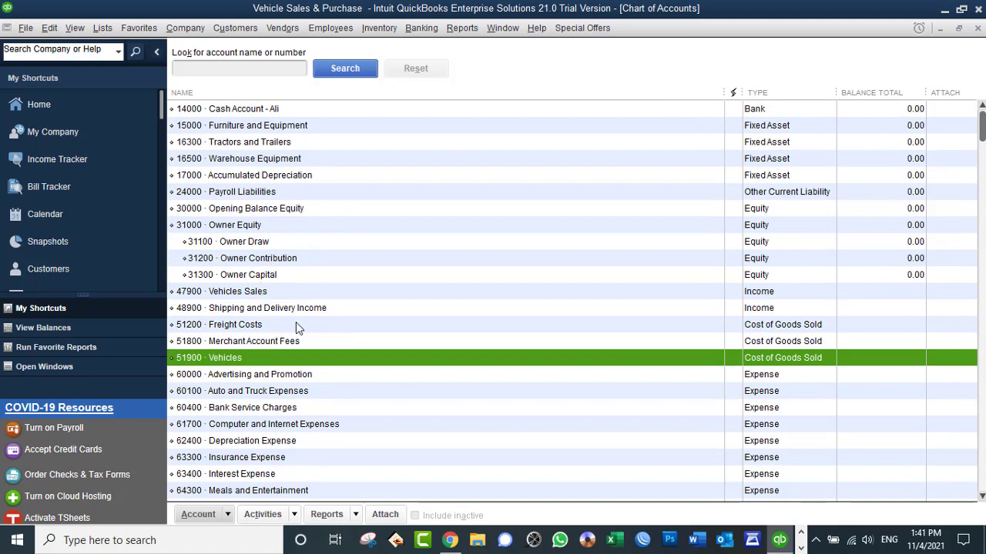
scroll(297, 327, "down", 1)
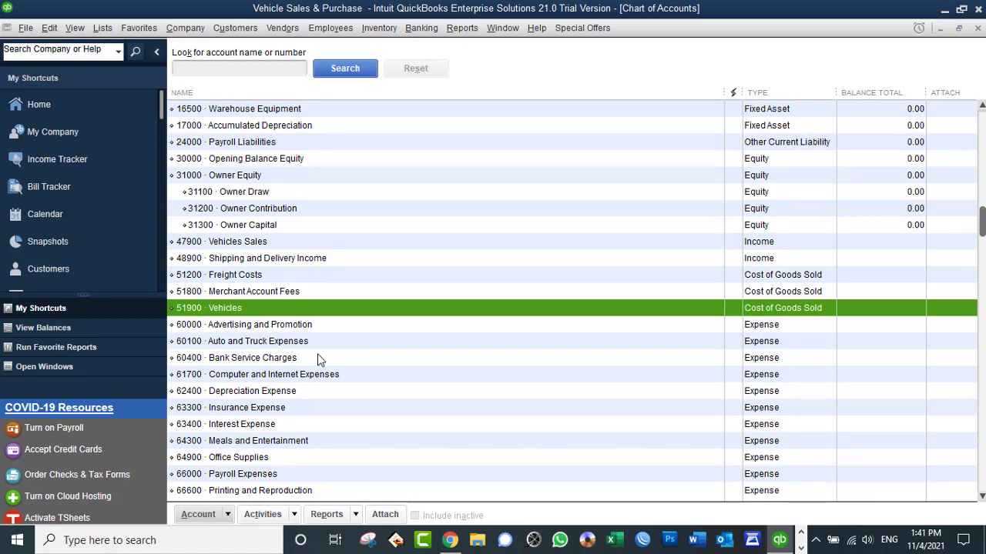
scroll(254, 425, "down", 2)
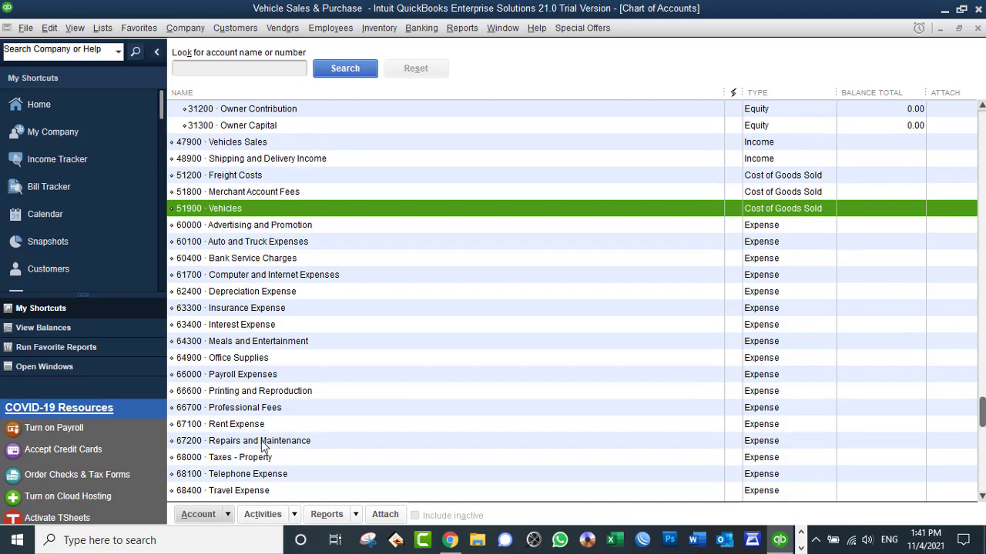
left_click(262, 441)
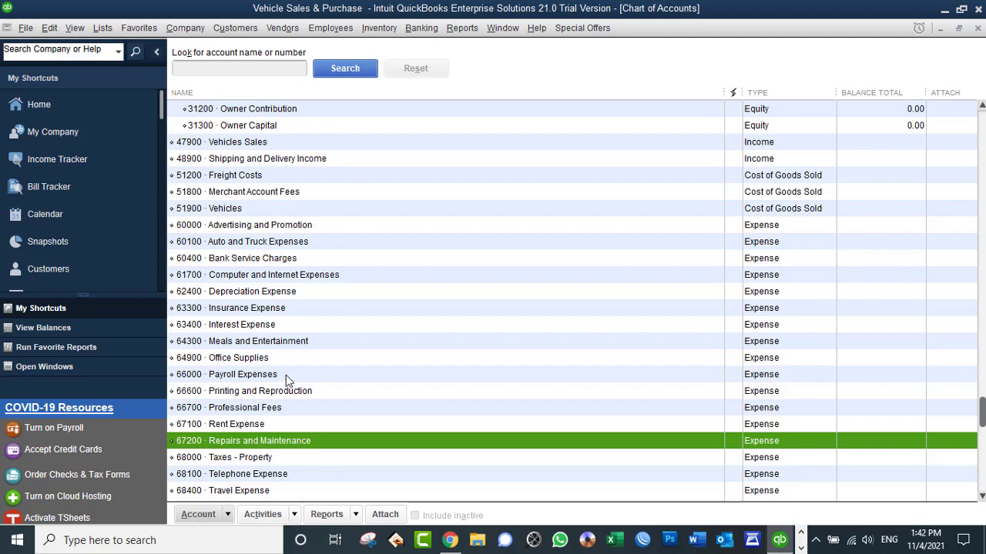
scroll(286, 375, "up", 3)
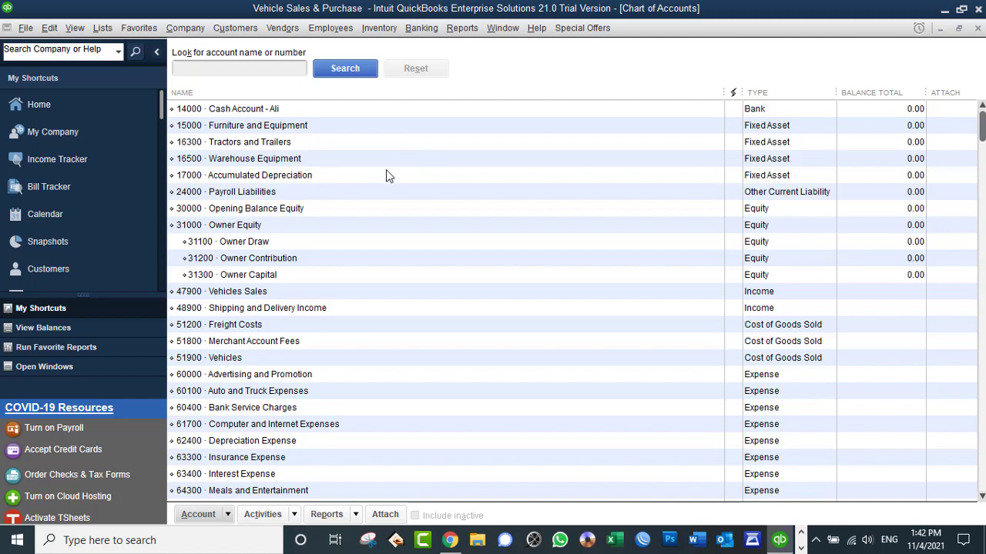
Step: Start an Inventory Part item in the Item List to generate the default inventory accounts, check its asset account, cancel it and close the list
left_click(102, 29)
left_click(106, 65)
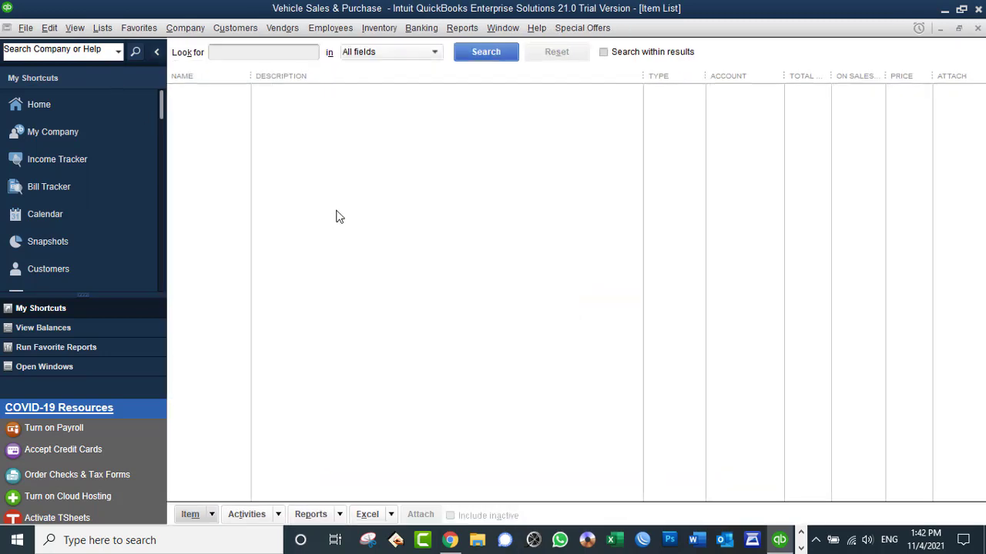
right_click(336, 217)
left_click(371, 211)
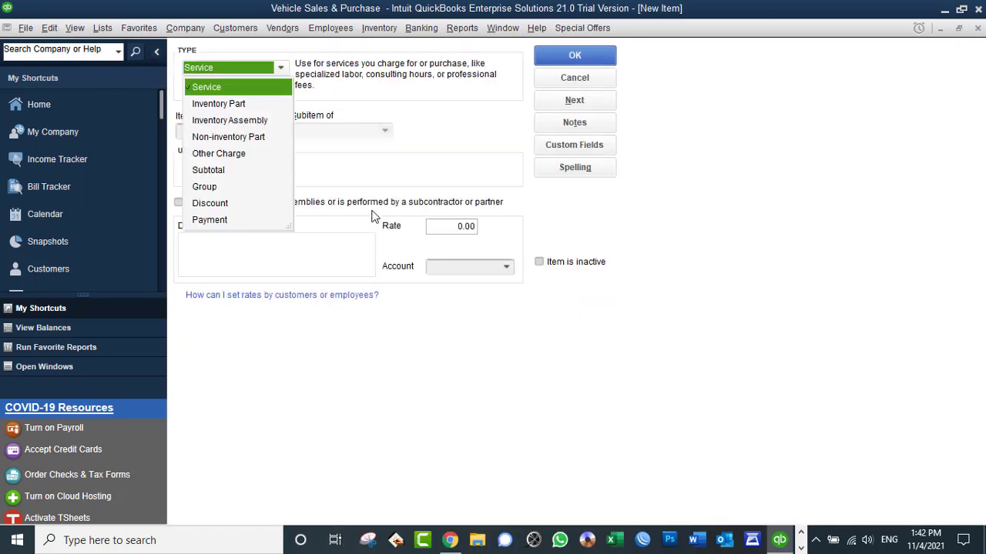
left_click(219, 105)
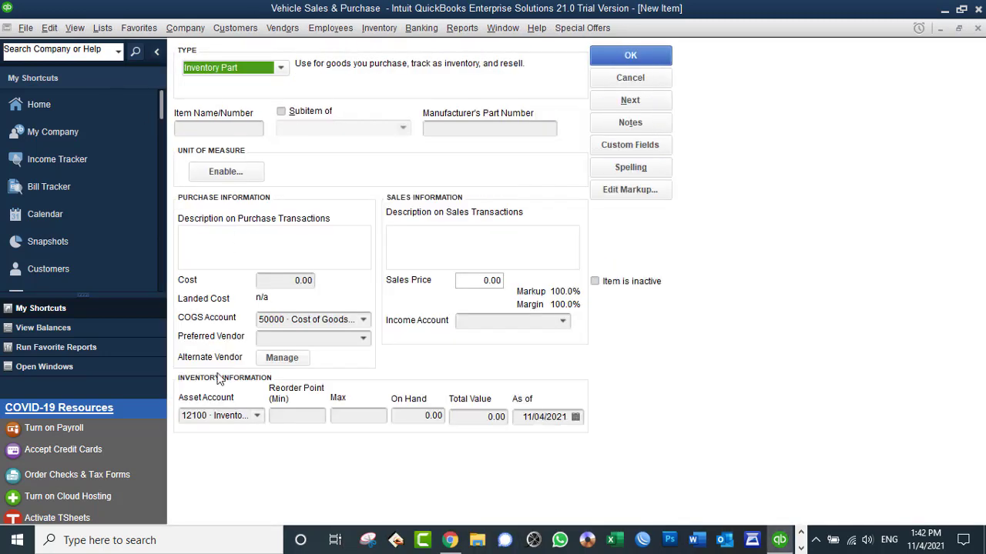
left_click(257, 416)
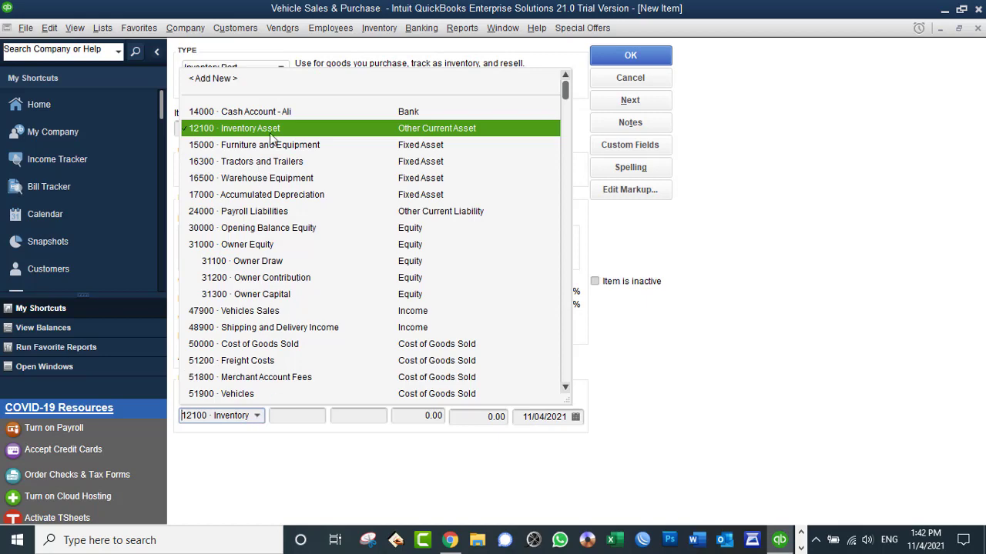
left_click(650, 81)
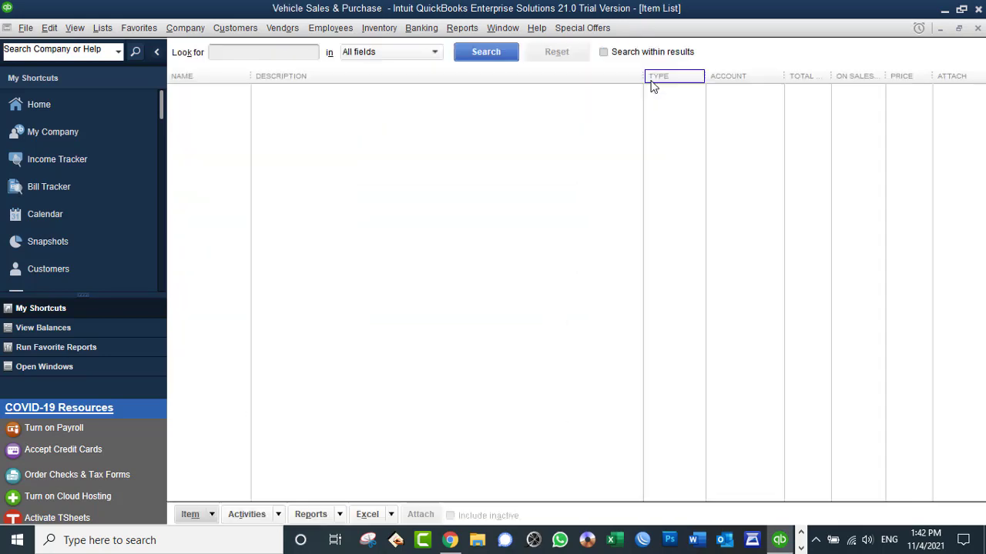
left_click(977, 29)
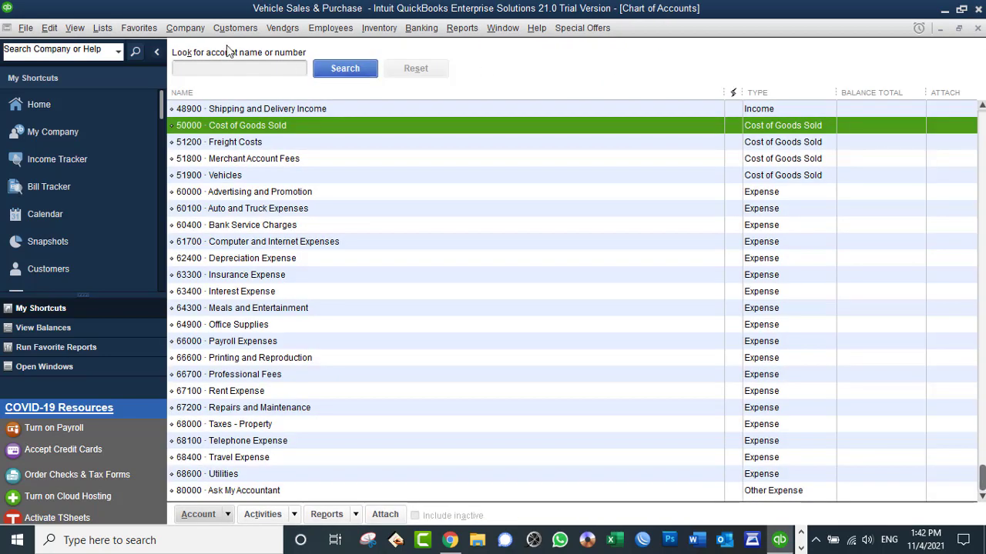
Step: Check the Chart of Accounts for the inventory asset and cost of goods sold accounts
right_click(355, 175)
left_click(567, 187)
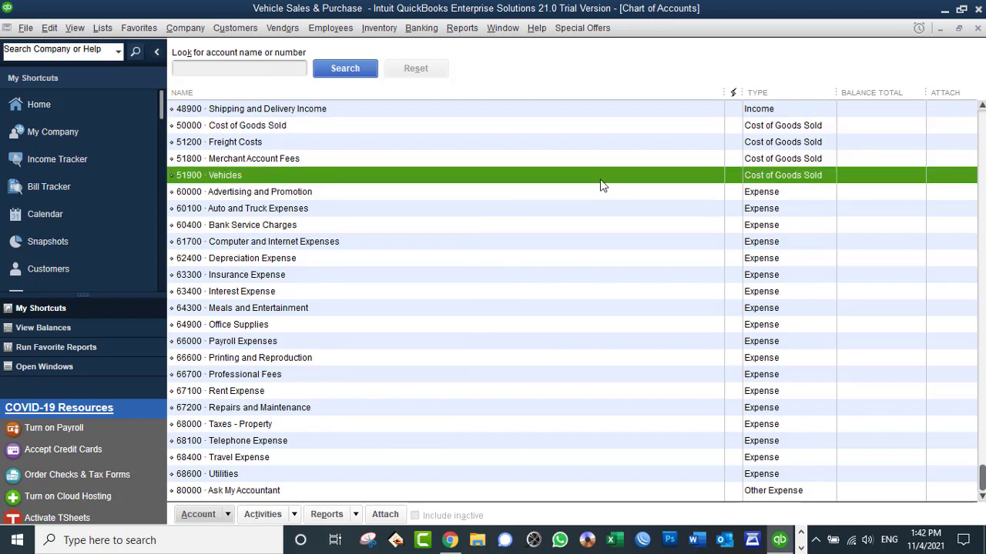
scroll(571, 208, "up", 5)
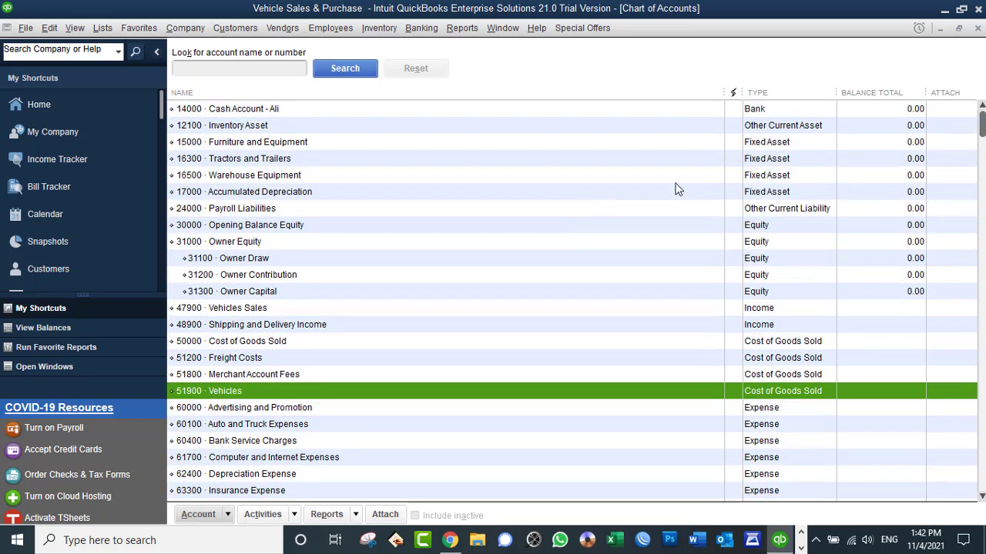
left_click(682, 141)
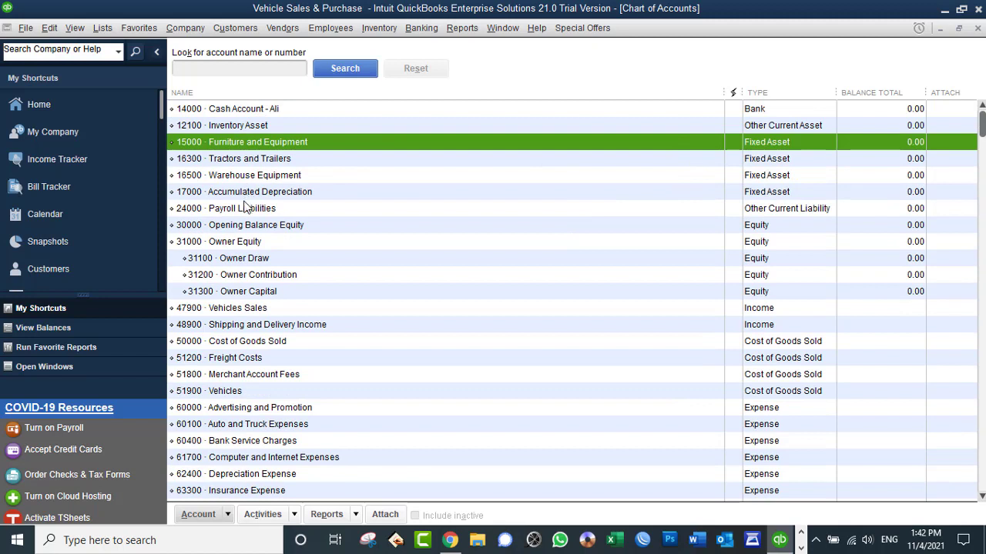
left_click(247, 129)
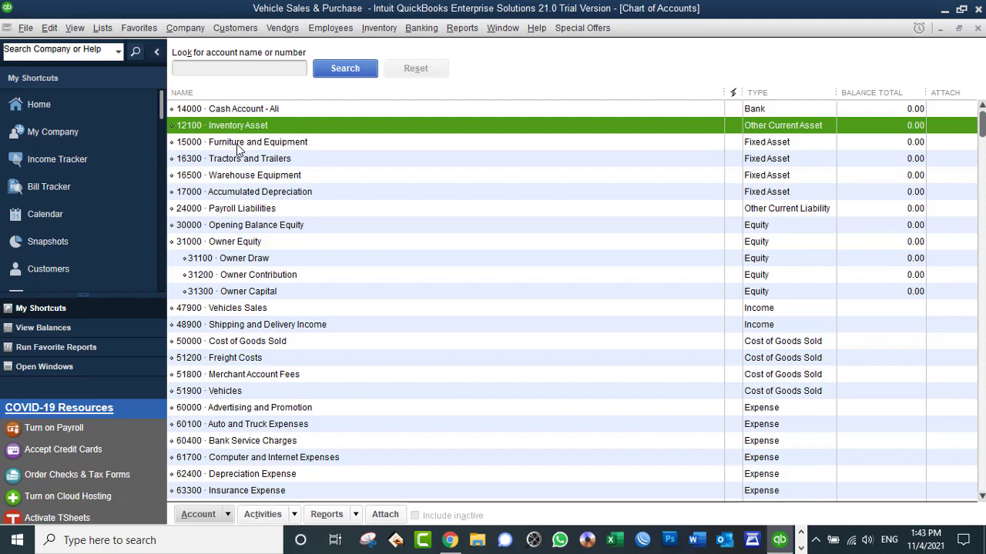
Step: Start a new Fixed Asset account in the Chart of Accounts and number it 15500
right_click(319, 151)
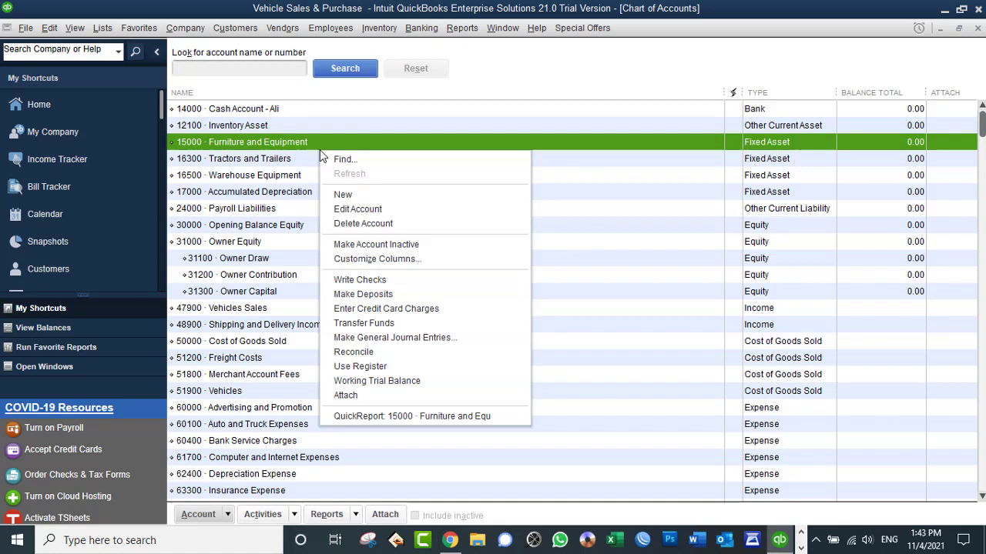
left_click(350, 196)
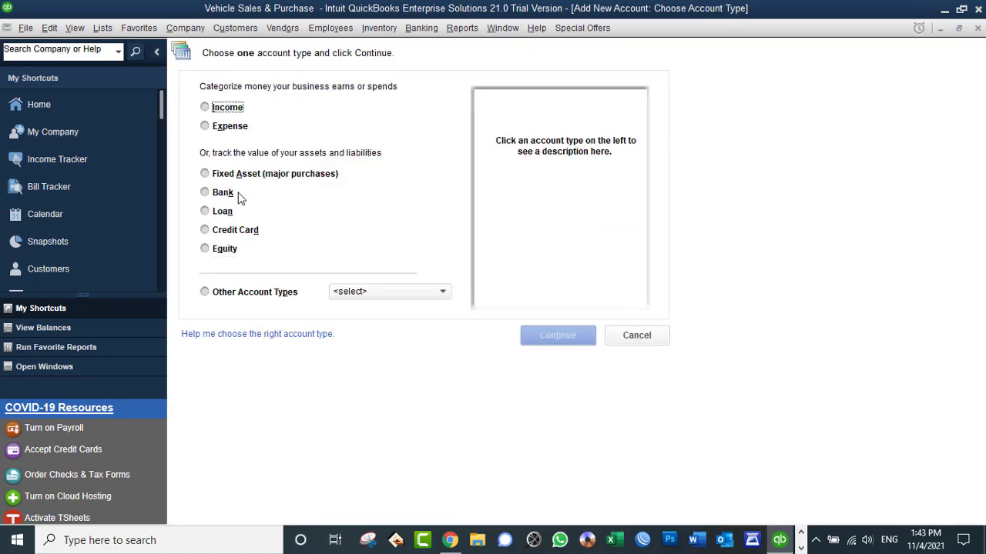
left_click(228, 251)
left_click(239, 175)
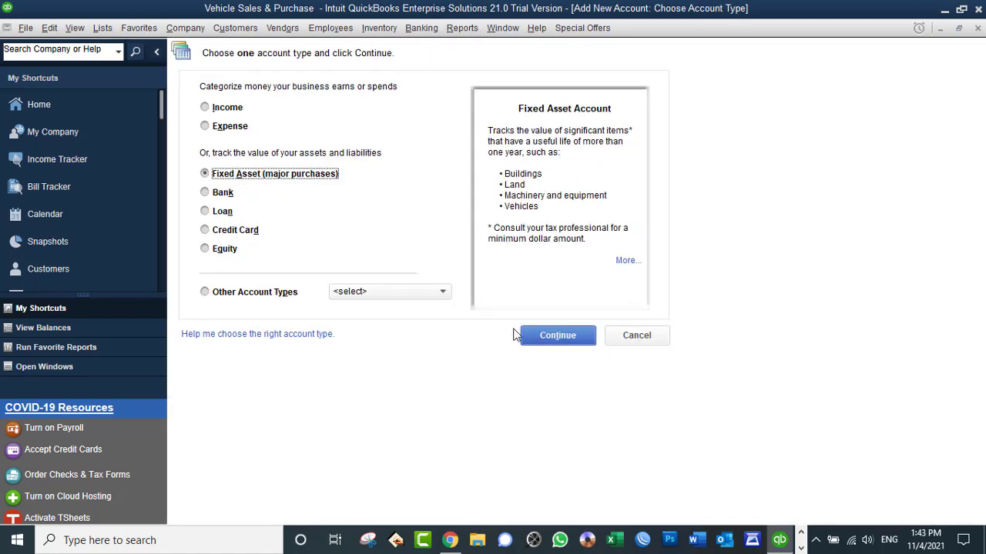
left_click(554, 335)
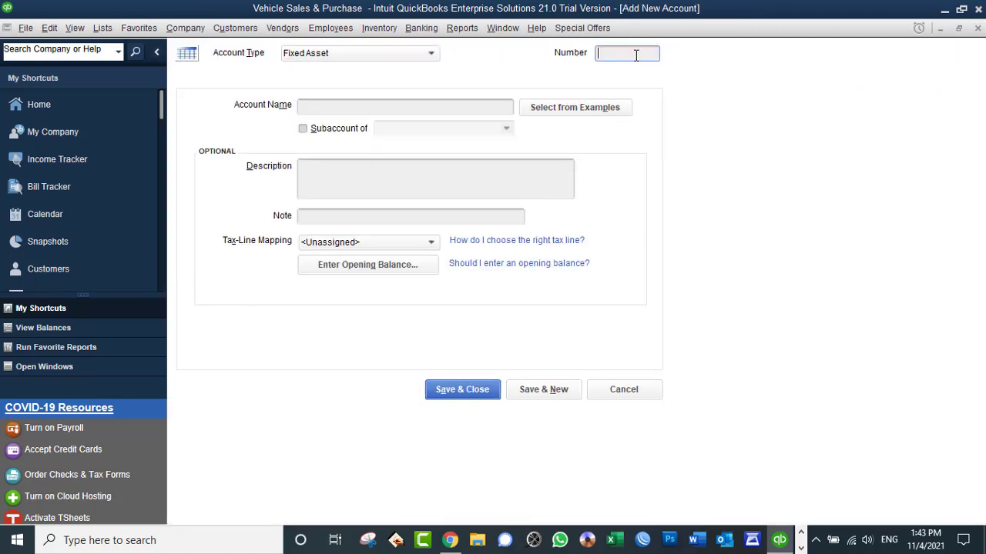
left_click(633, 53)
type("15500")
Step: Name the new fixed asset account "Vehicles-Purchased" and save it
left_click(374, 112)
type("Vhi")
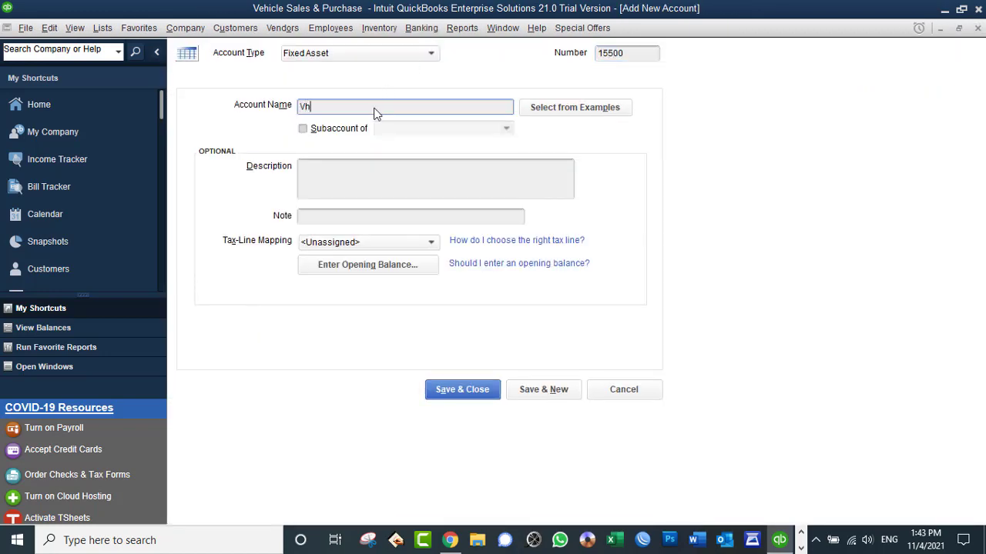
key("BackSpace")
key("BackSpace")
type("ehicles")
left_click(462, 382)
left_click(493, 178)
left_click(473, 108)
key("Home")
type("-Purchased")
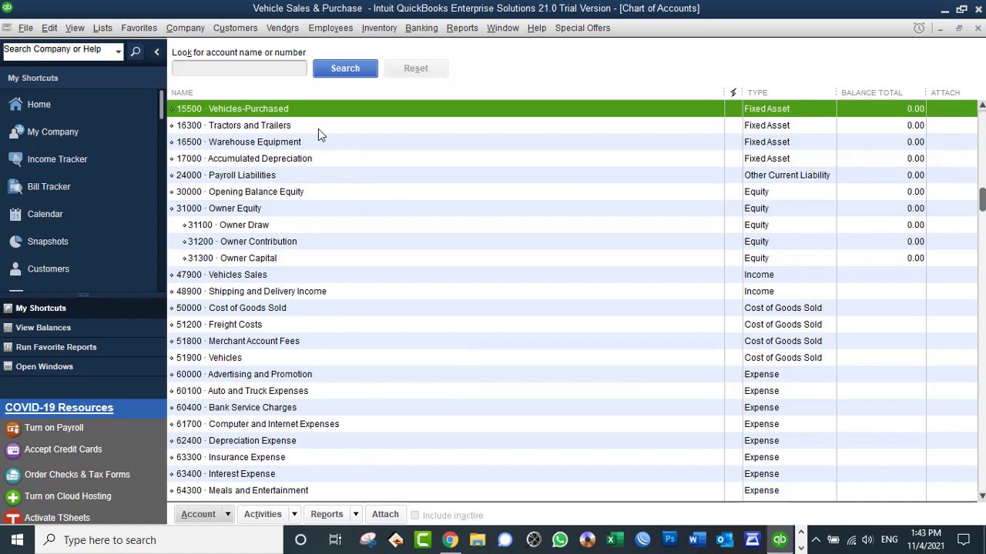
Step: Check the 51900 Vehicles and 15500 Vehicles-Purchased accounts in the Chart of Accounts, and close the list
scroll(246, 199, "up", 1)
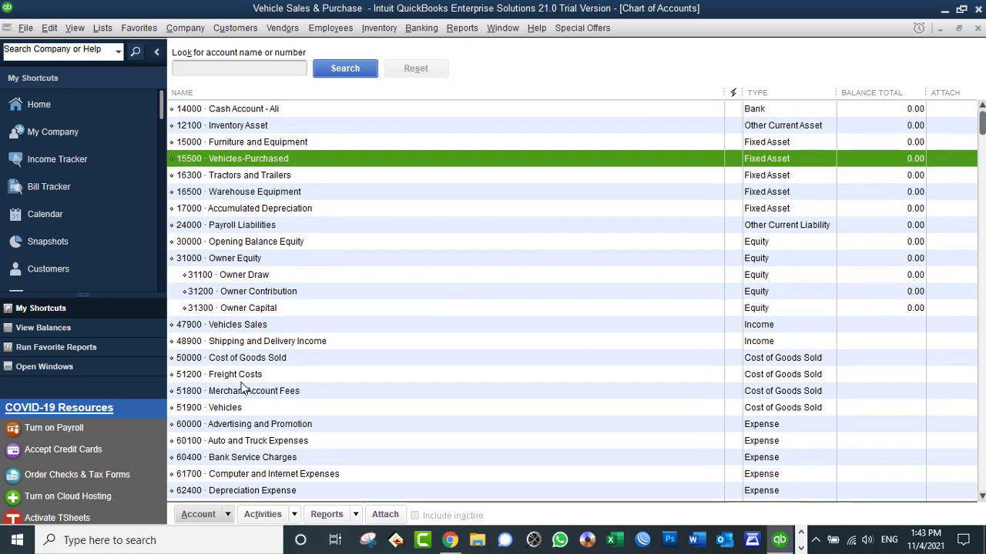
left_click(225, 409)
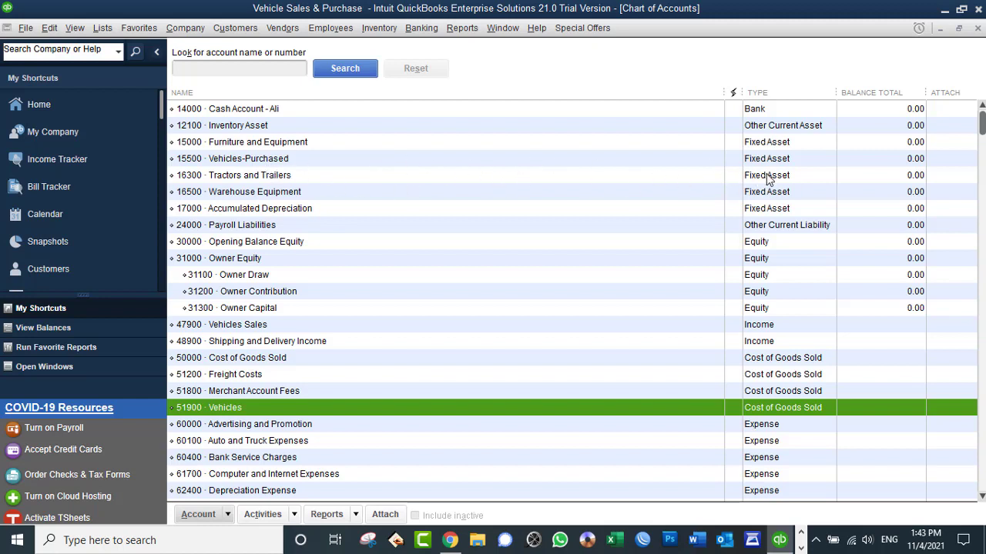
right_click(262, 161)
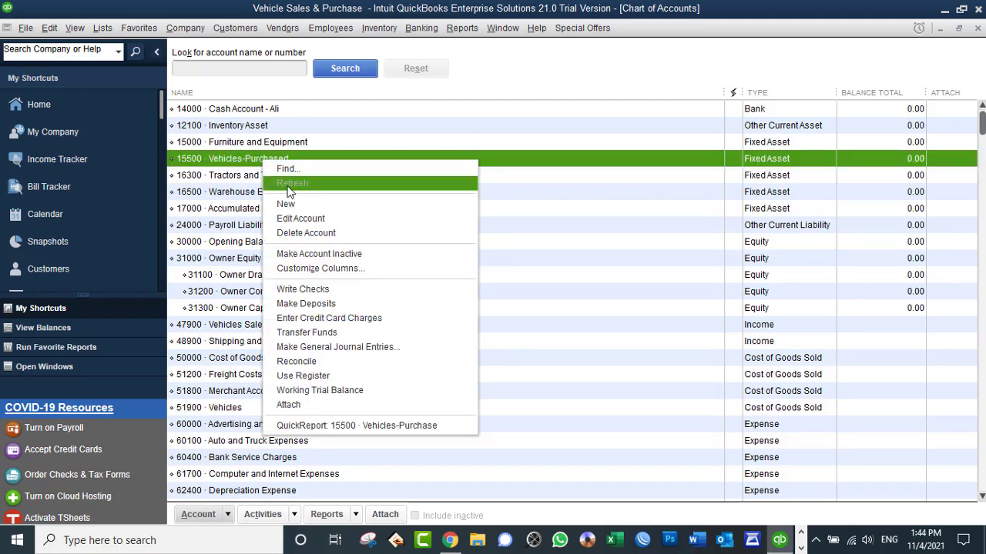
left_click(239, 164)
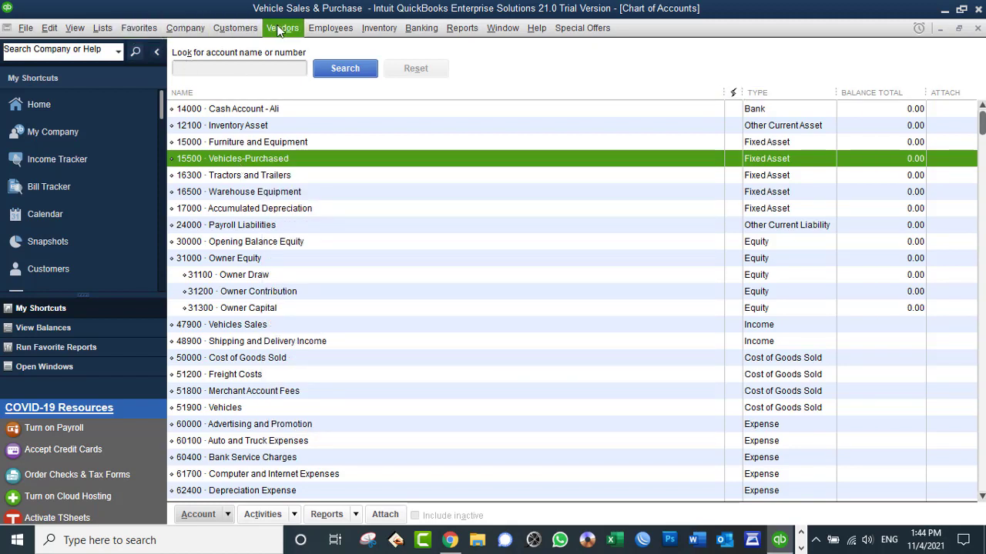
left_click(278, 29)
mouse_move(231, 35)
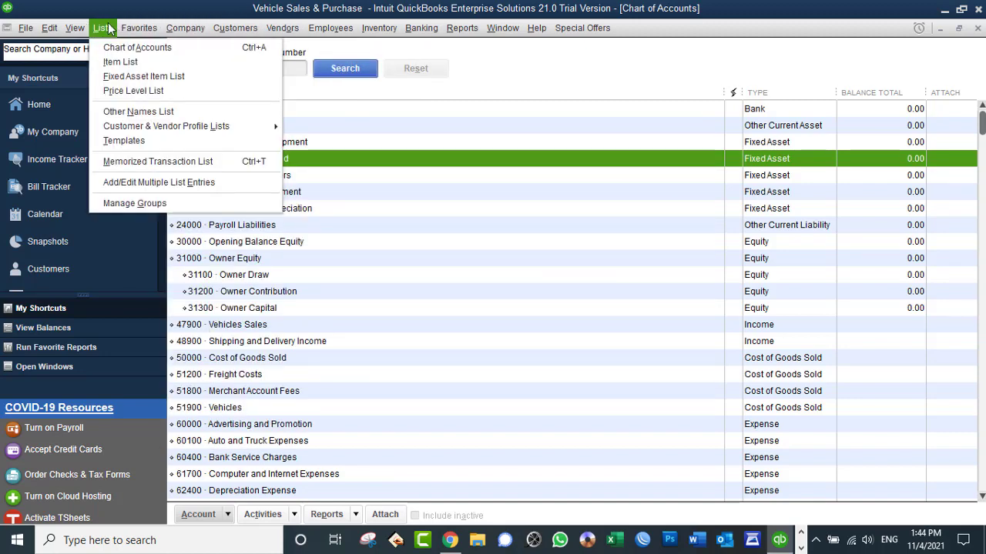
left_click(980, 22)
left_click(976, 28)
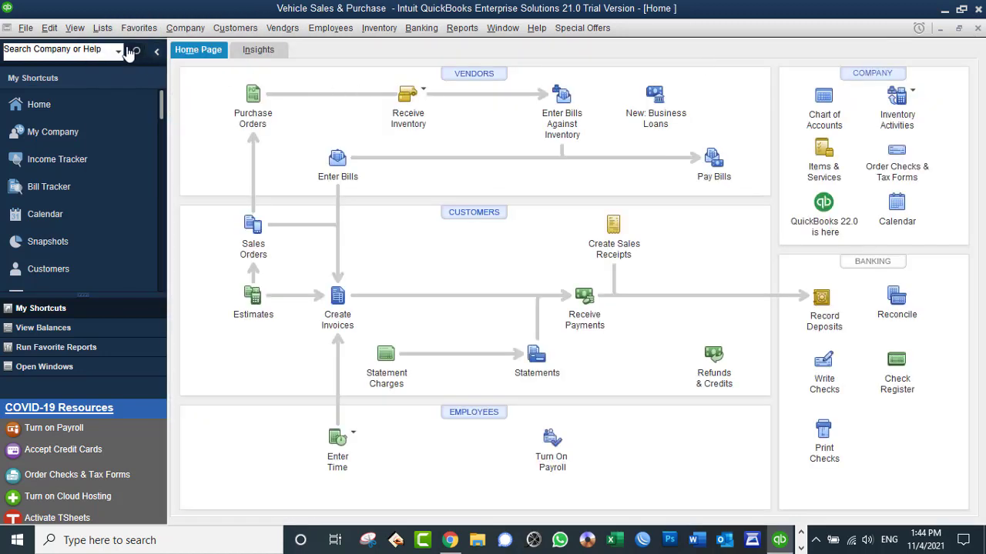
Step: Open the Item List and start a new item of type Inventory Part
left_click(102, 29)
left_click(117, 62)
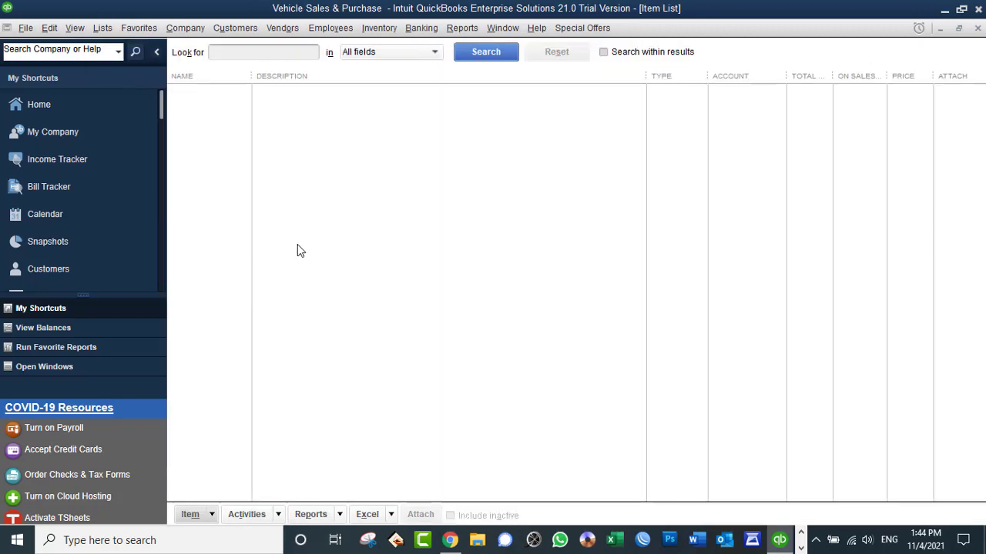
right_click(353, 142)
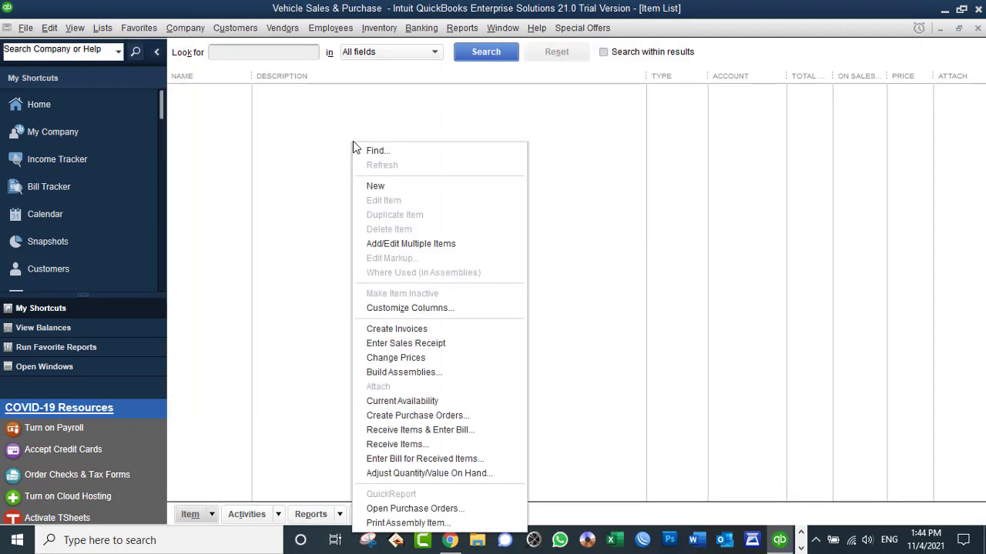
left_click(385, 191)
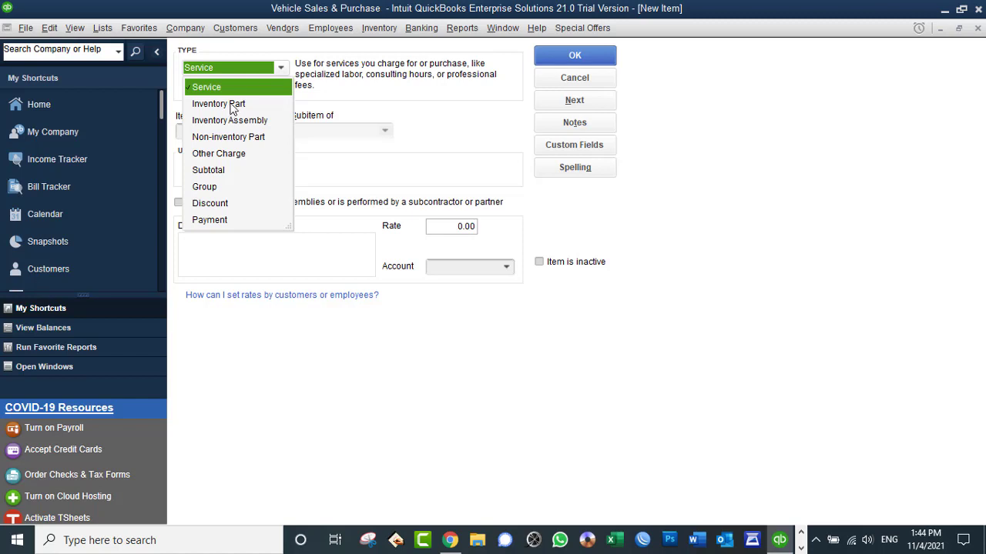
left_click(233, 103)
Step: Enter "LandCruiser" as the name of the new inventory item
left_click(225, 127)
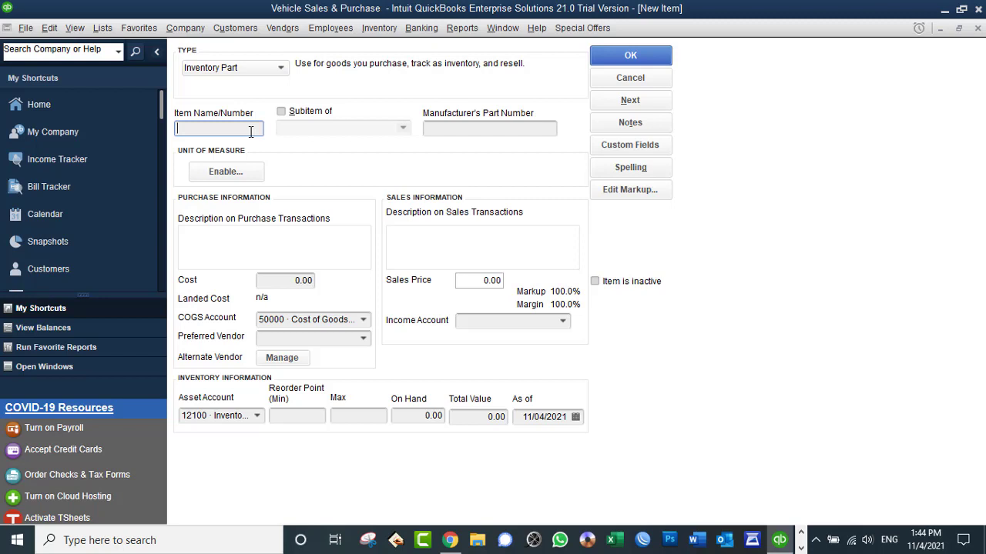
type("Land")
type("Scrui")
type("ser")
key("BackSpace")
key("BackSpace")
key("BackSpace")
key("BackSpace")
type("iuse")
key("BackSpace")
key("BackSpace")
key("BackSpace")
key("BackSpace")
key("BackSpace")
key("BackSpace")
key("BackSpace")
type("ruiser")
left_click(202, 128)
key("shift+Left")
type("C")
Step: Copy the item name LandCruiser into both the purchase and the sales descriptions
left_click_drag(233, 128, 169, 125)
key("ctrl+c")
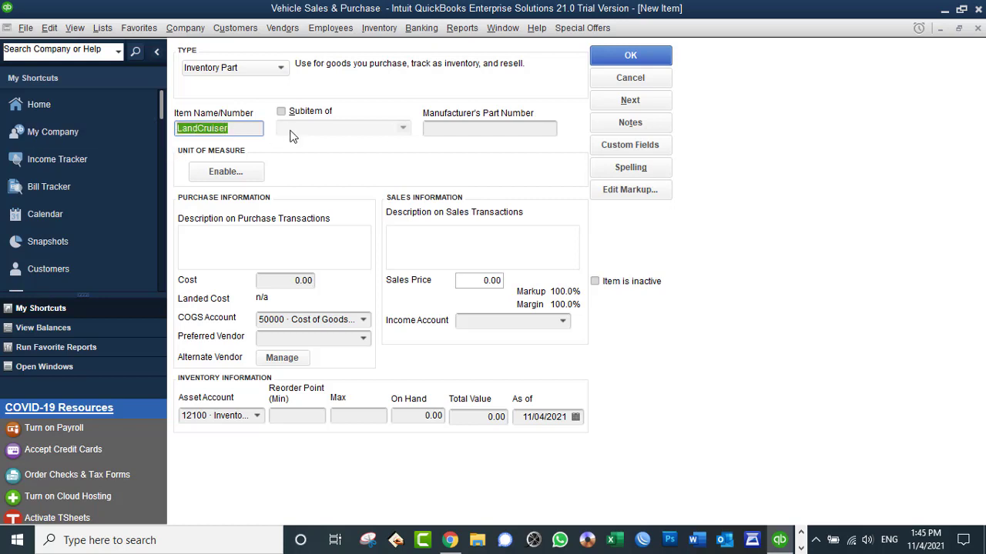
left_click(233, 239)
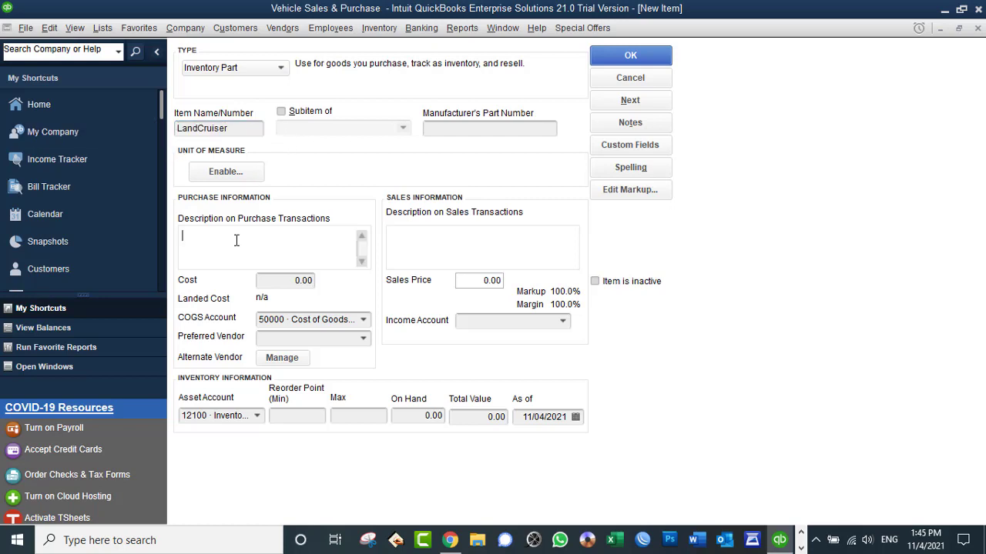
key("ctrl+v")
left_click(458, 258)
key("ctrl+v")
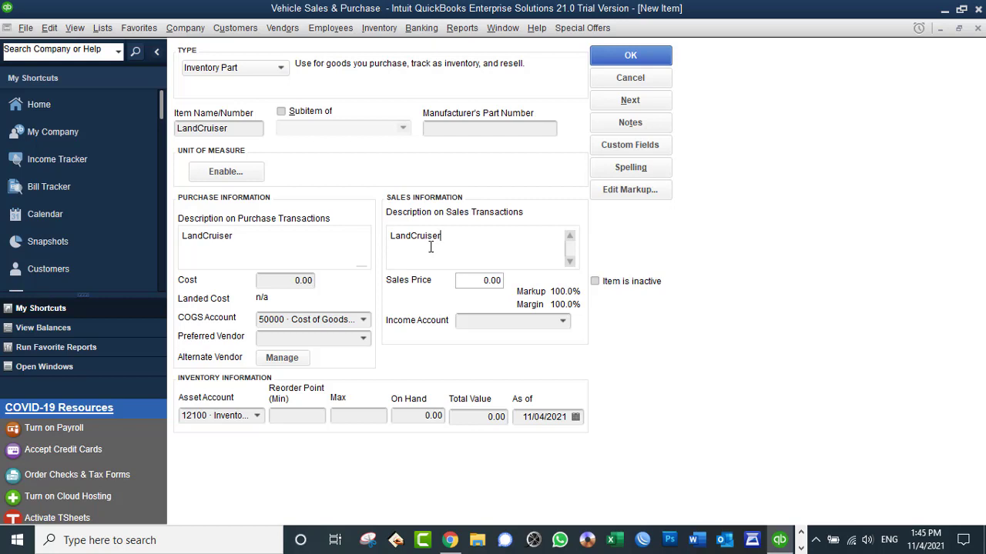
left_click(302, 281)
double_click(303, 281)
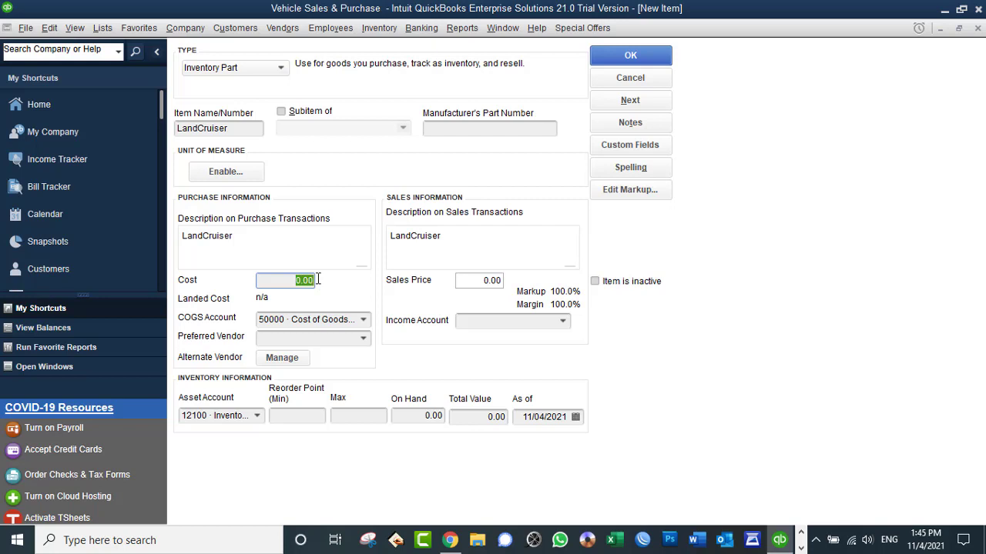
left_click_drag(464, 280, 511, 276)
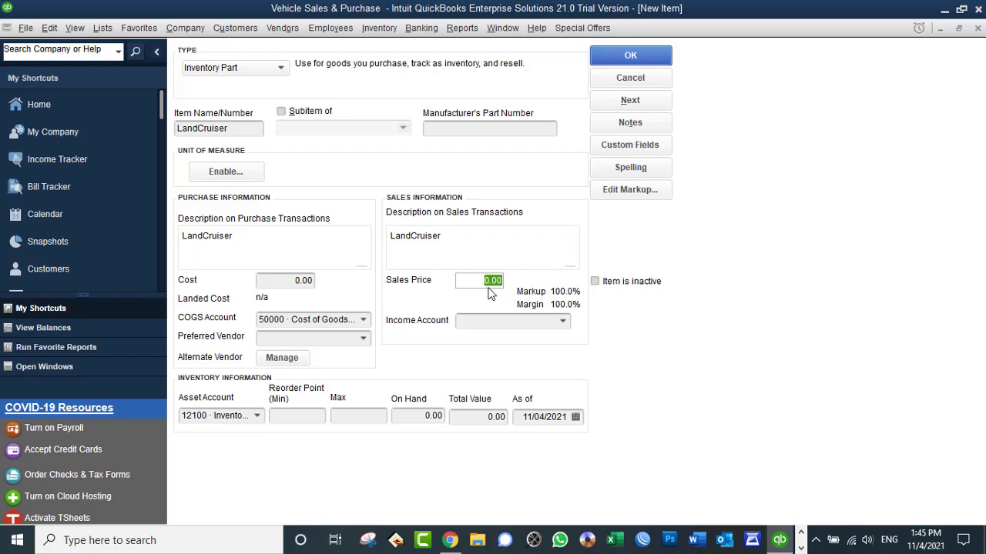
Step: Set the item's asset account to 15500 Vehicles-Purchased and its income account to 47900 Vehicles Sales
left_click(258, 417)
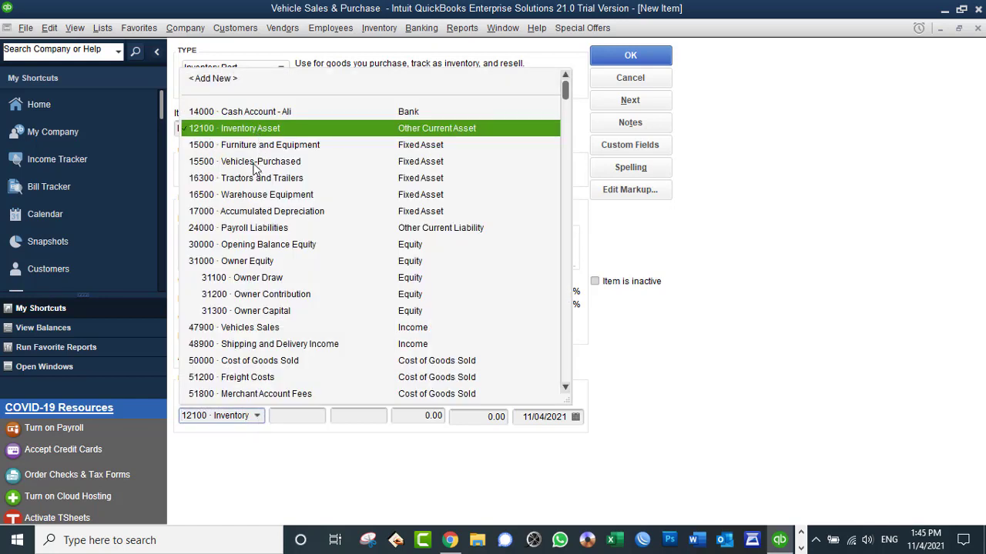
left_click(257, 161)
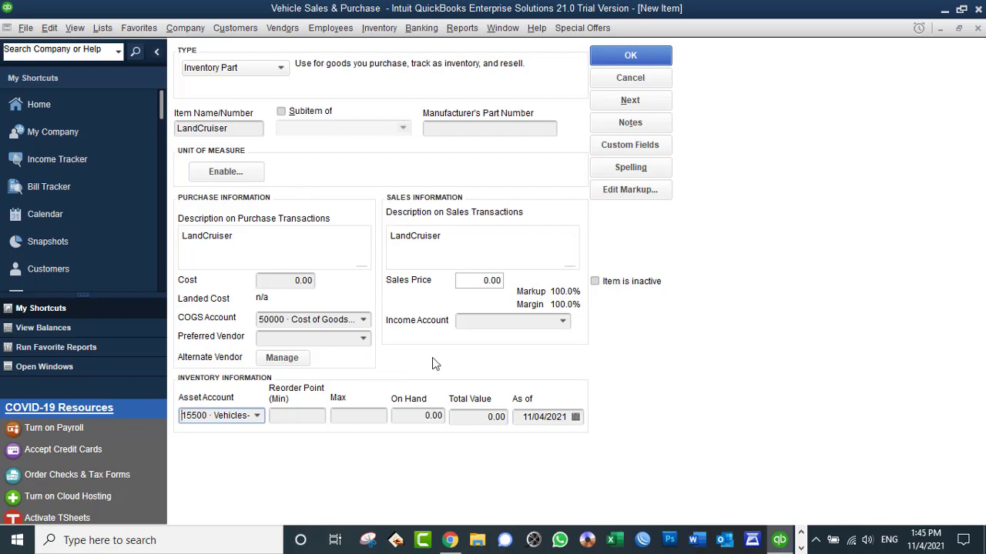
left_click(566, 323)
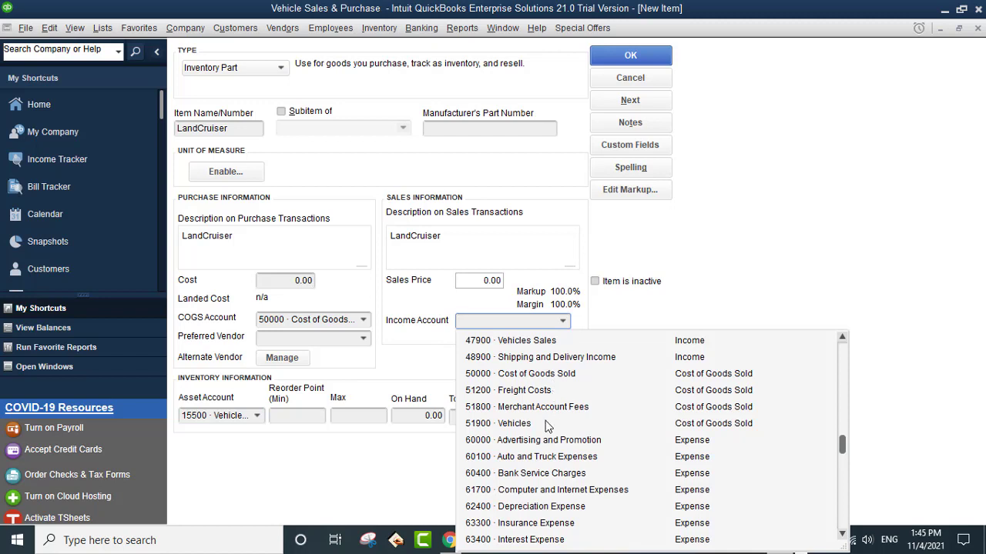
left_click(556, 343)
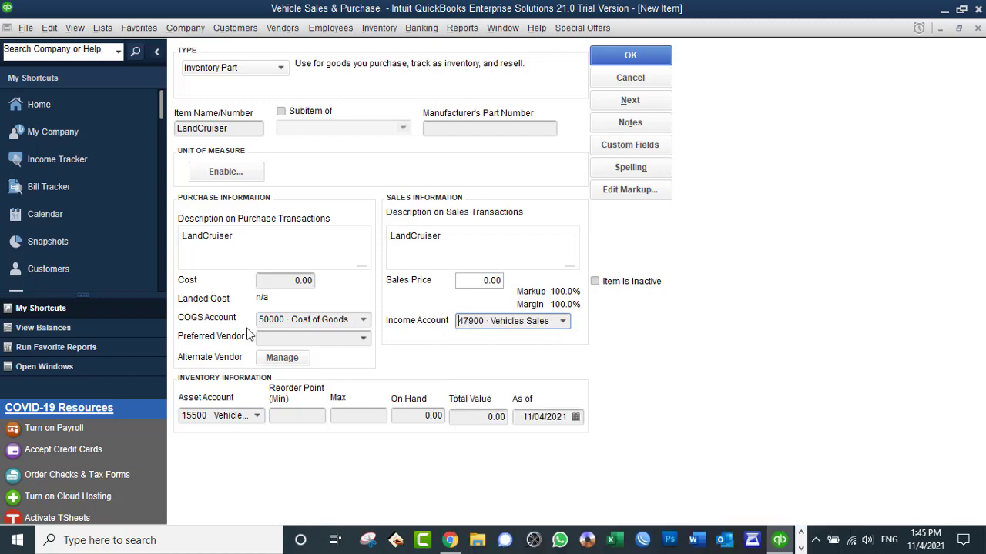
Step: Set the item's COGS account to 51900 Vehicles and save the item, ignoring all spelling suggestions
left_click(363, 322)
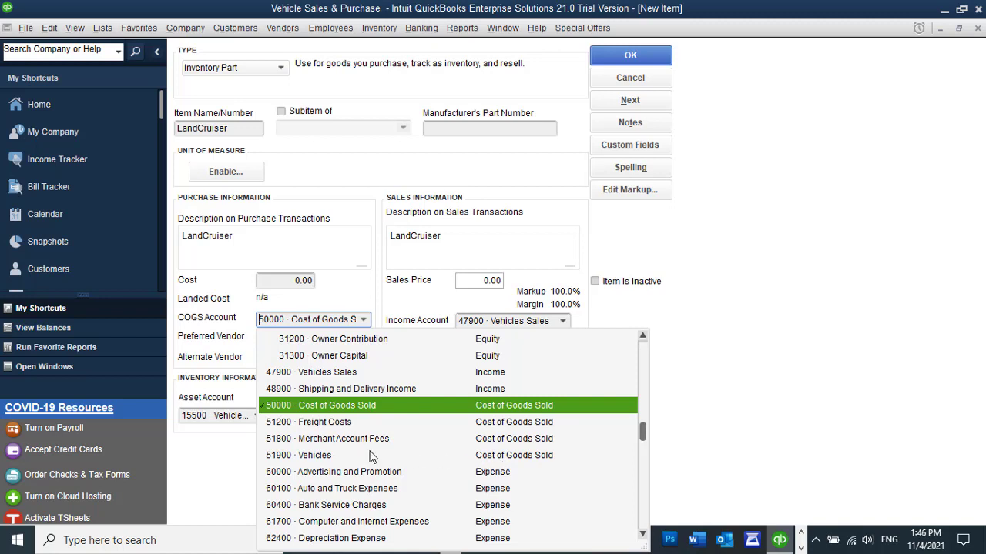
left_click(342, 454)
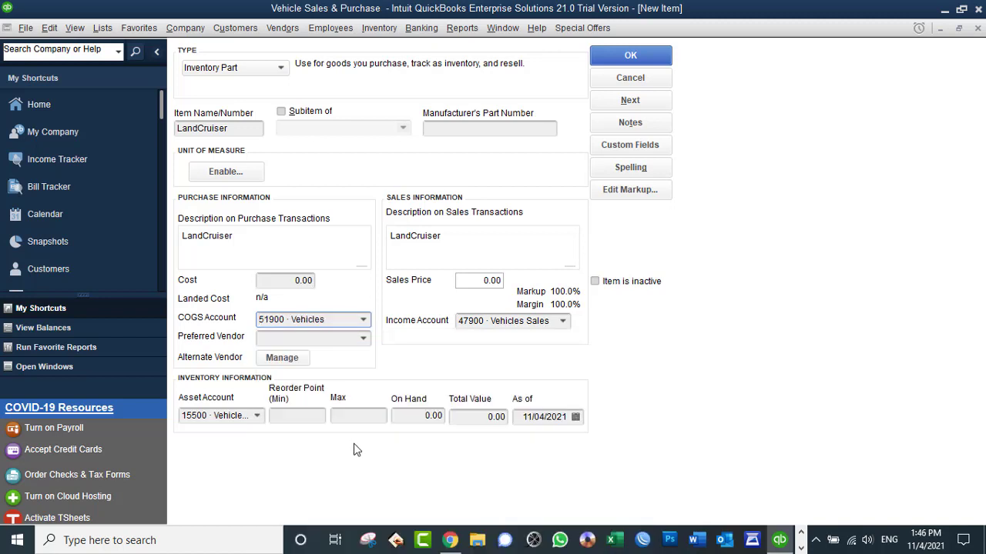
left_click(630, 54)
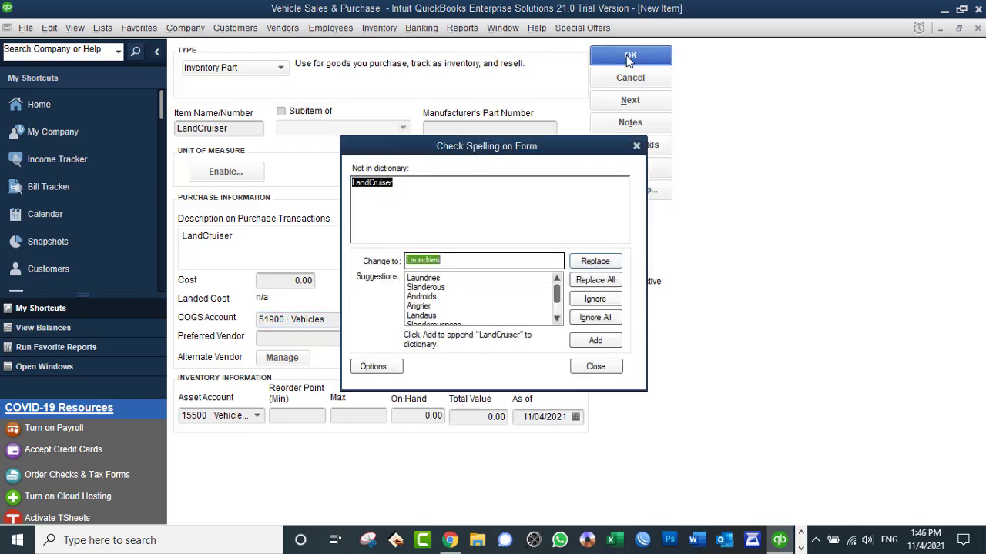
left_click(594, 317)
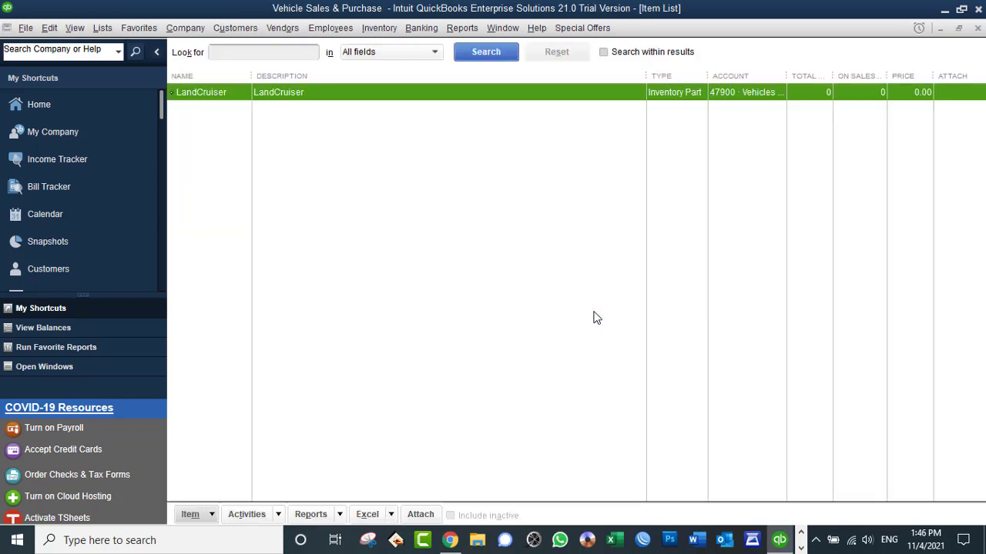
right_click(222, 127)
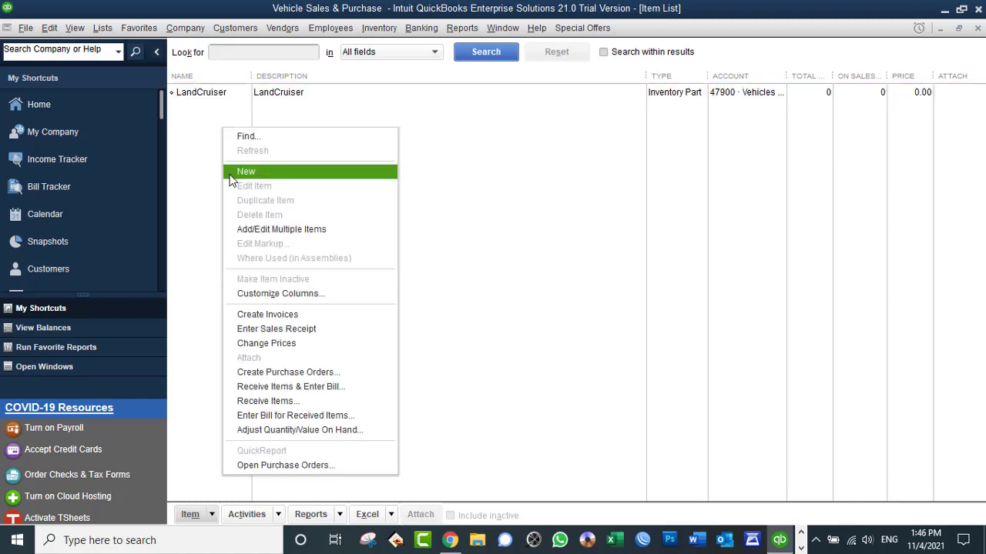
left_click(231, 172)
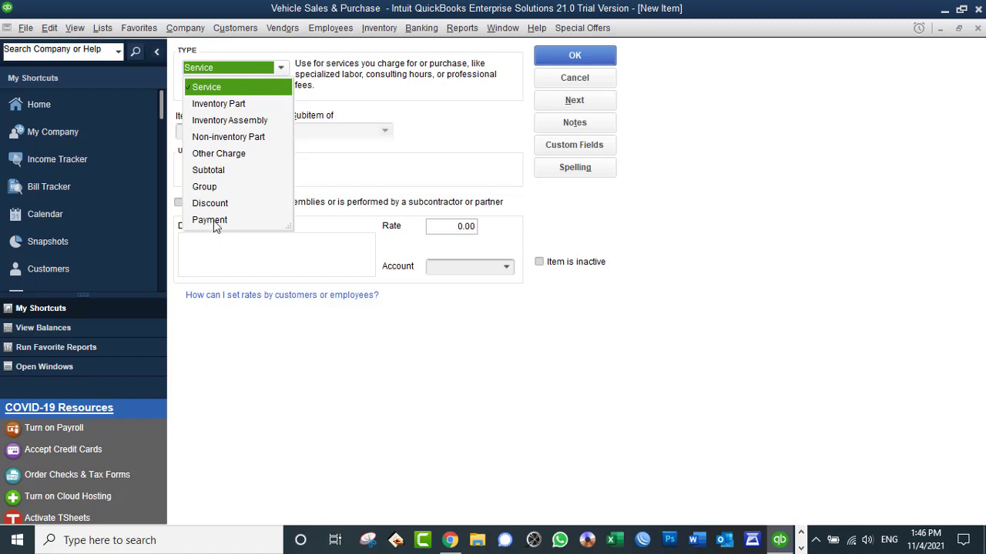
left_click(223, 156)
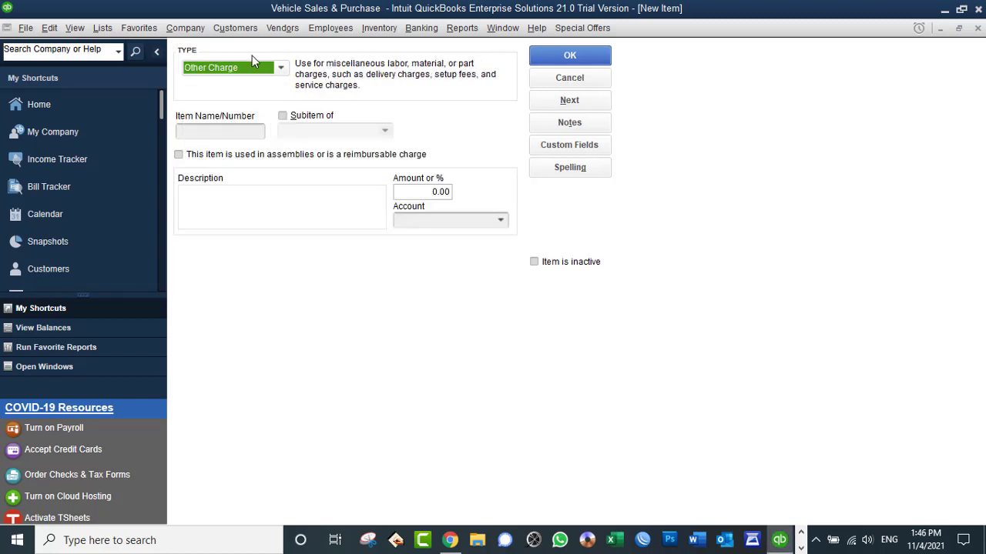
left_click(200, 133)
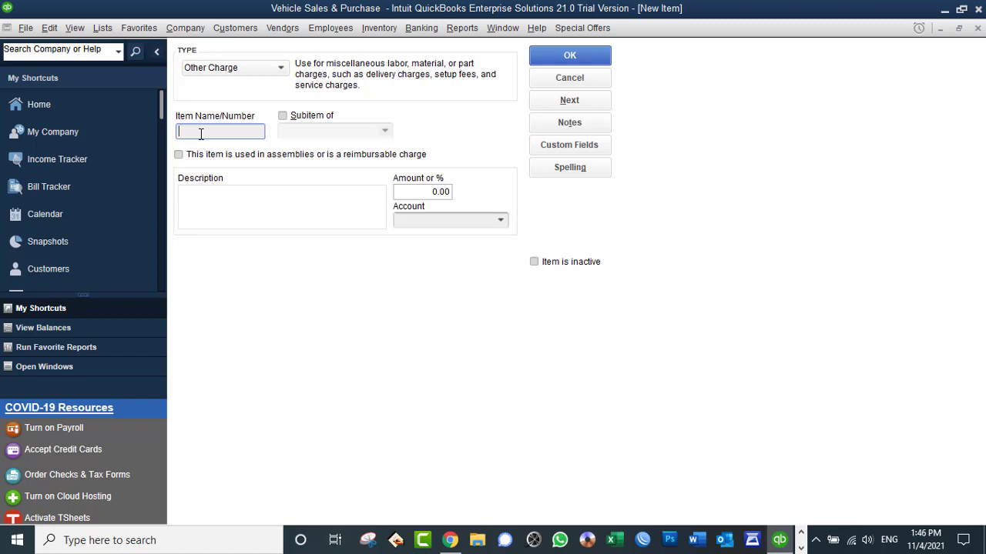
left_click(543, 79)
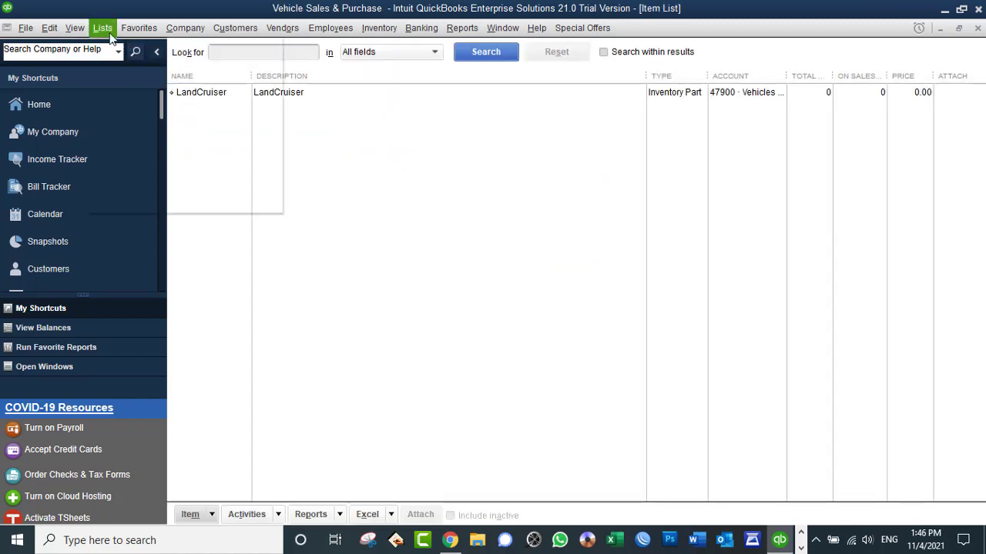
left_click(102, 27)
left_click(121, 62)
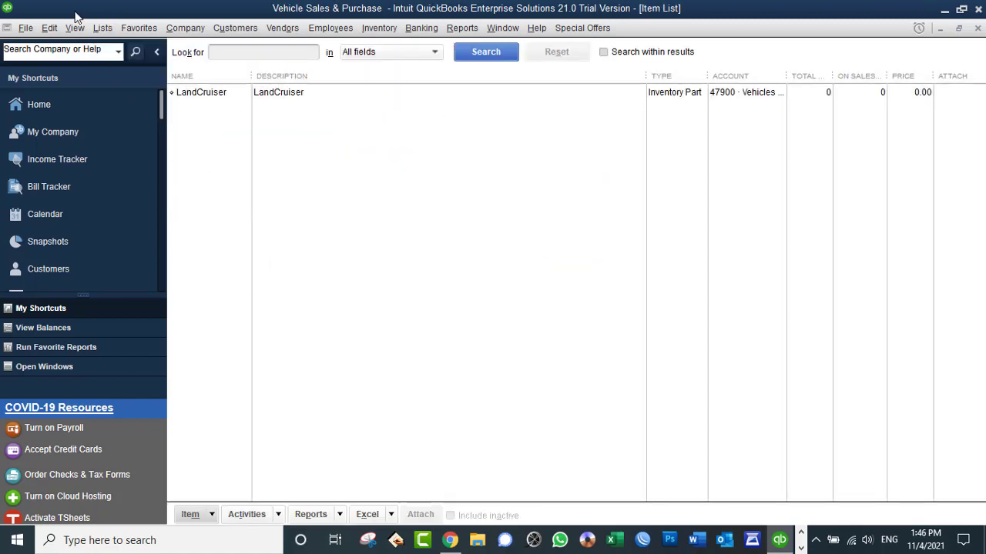
Step: Check the details of the 67200 Repairs and Maintenance expense account in the chart of accounts without changing it
left_click(102, 28)
left_click(127, 44)
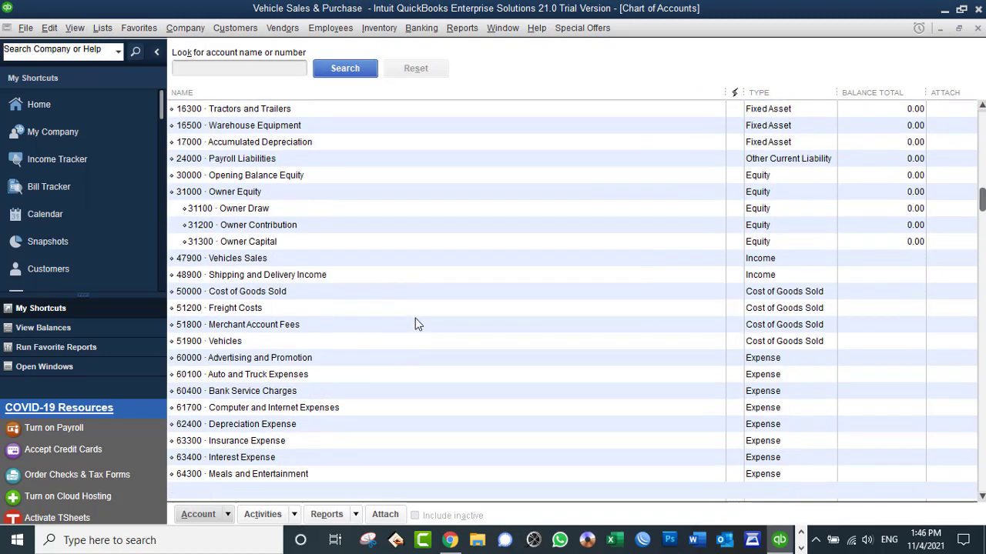
scroll(415, 325, "down", 4)
right_click(253, 409)
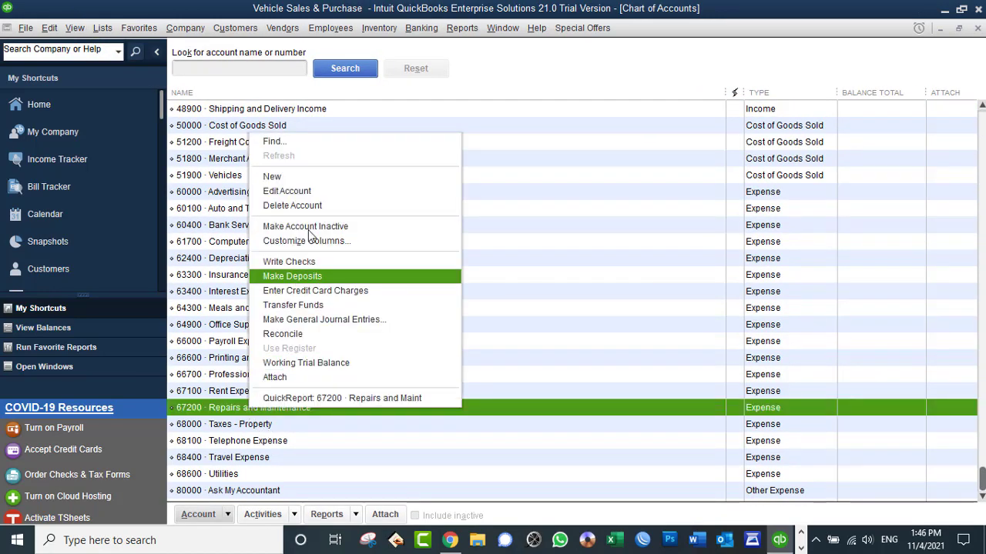
left_click(311, 191)
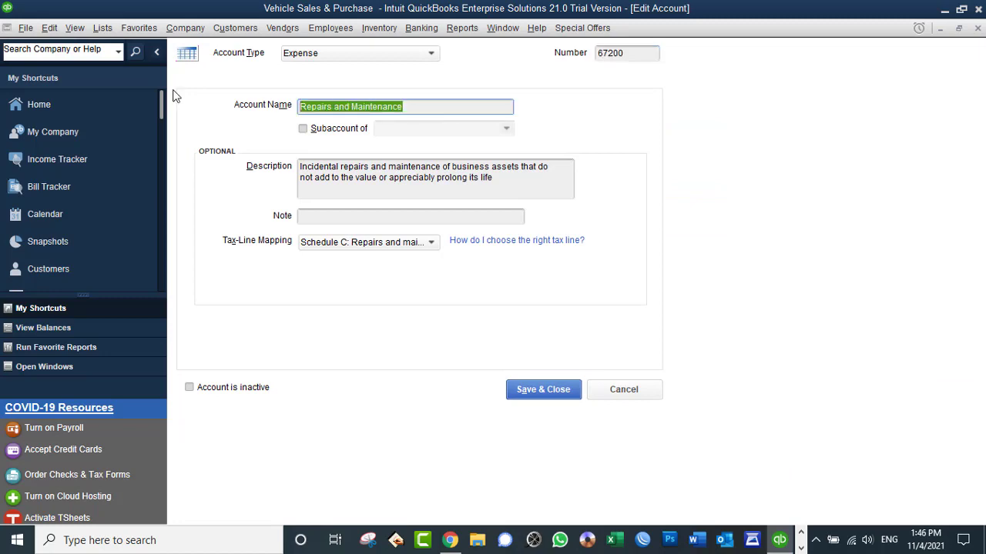
left_click(654, 386)
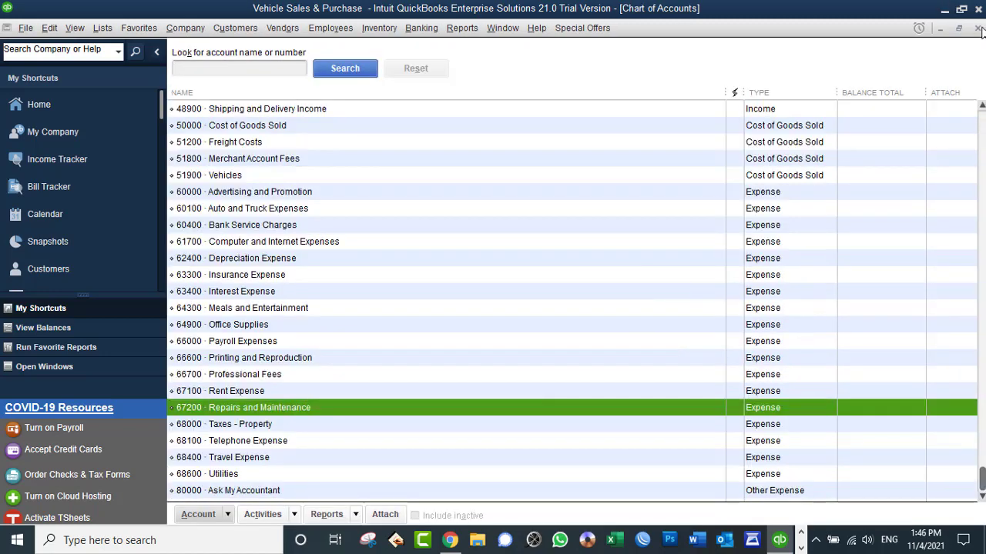
left_click(980, 29)
Step: Start a new item of type Other Charge in the item list and name it "Repairs and Maintenance"
right_click(386, 165)
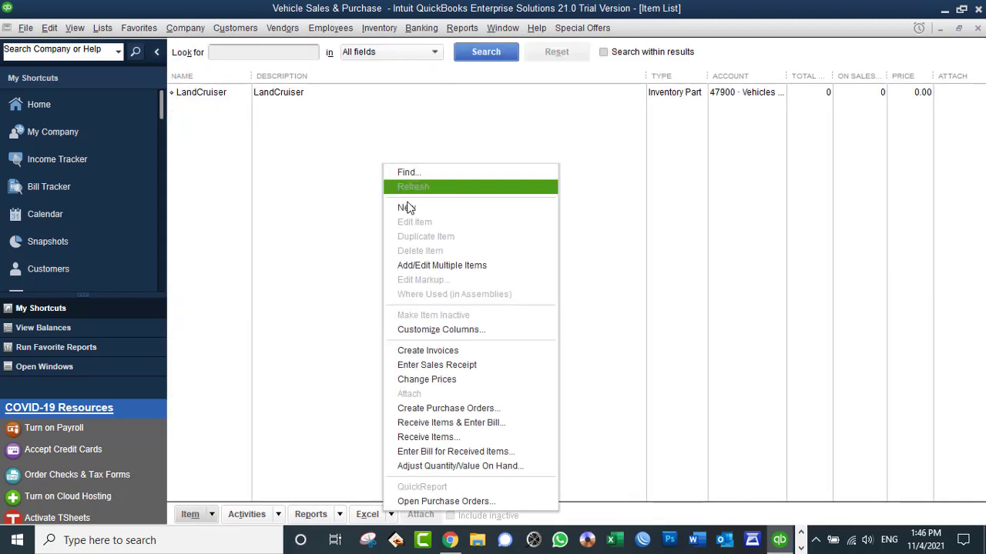
left_click(341, 226)
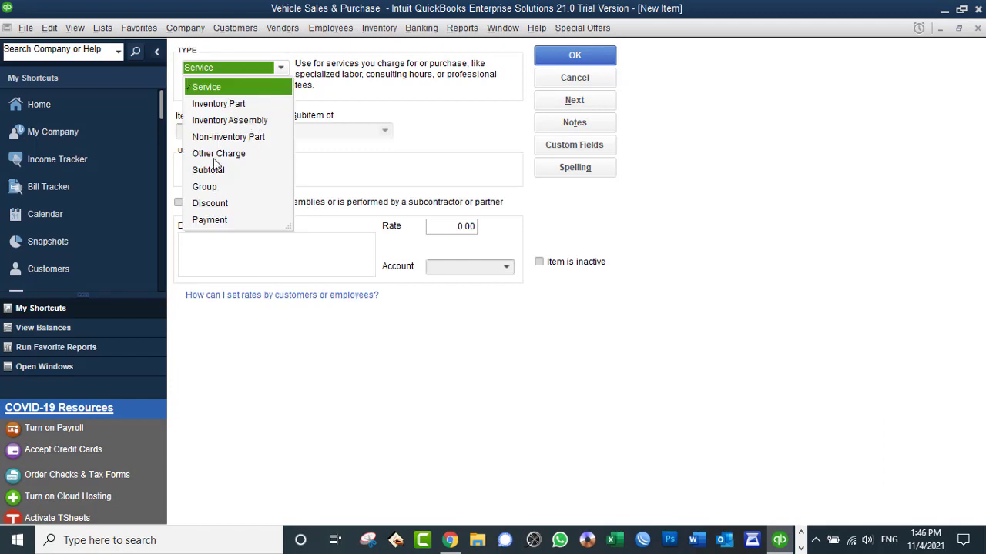
left_click(218, 154)
left_click(222, 132)
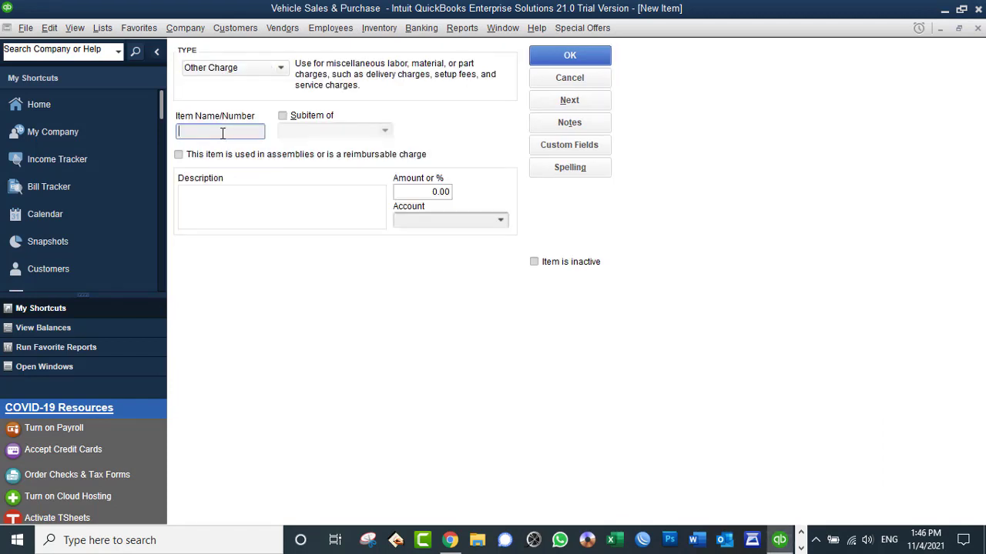
type("Repairs and Maintenance")
left_click_drag(209, 132, 108, 124)
left_click(233, 132)
Step: Set the new item's account to 67200 Repairs and Maintenance and save it, fitting the item list's Name column to its contents
left_click(502, 220)
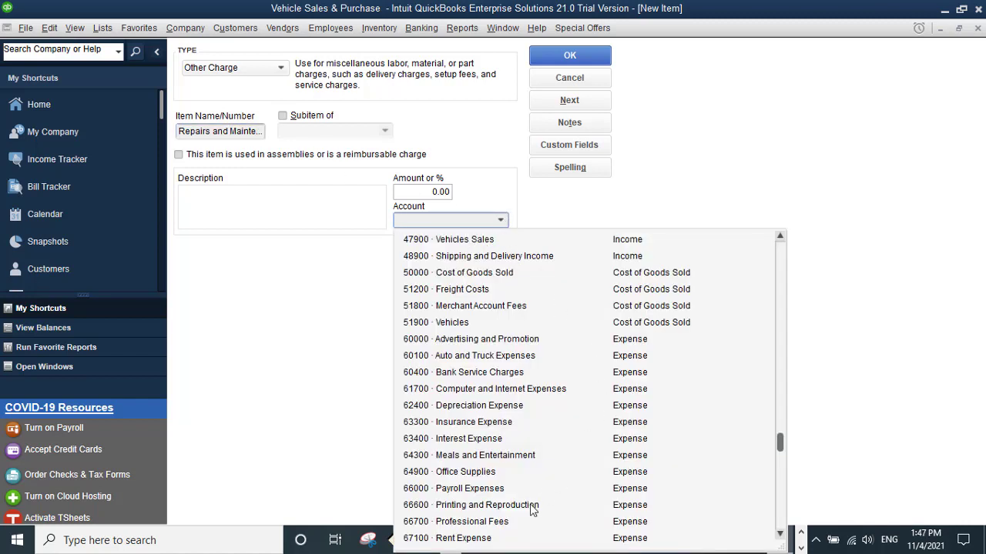
scroll(550, 520, "down", 2)
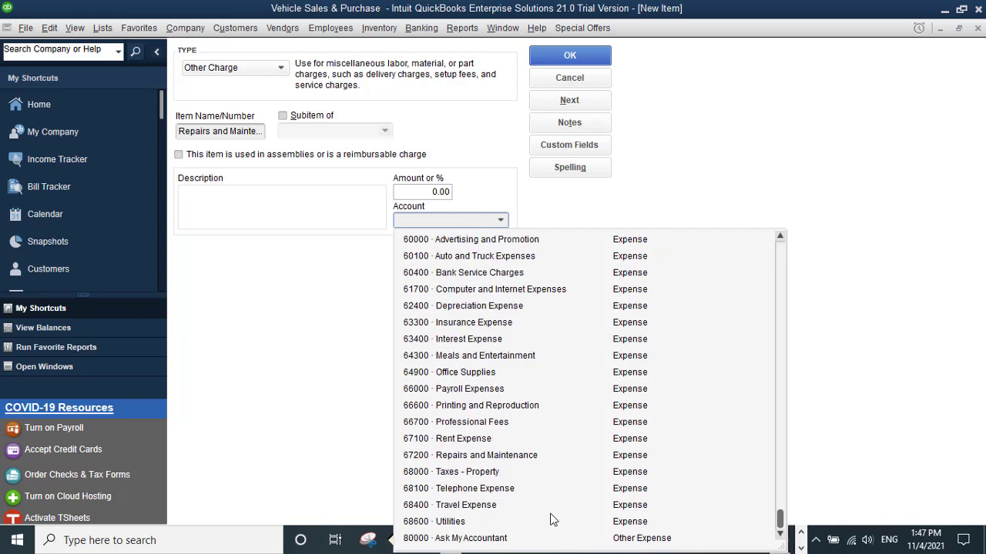
left_click(485, 461)
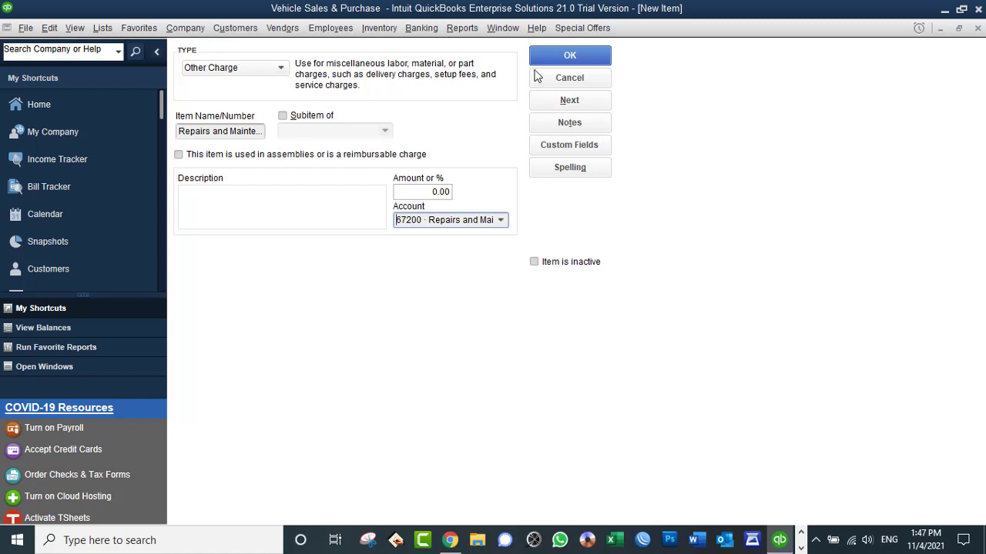
left_click(568, 56)
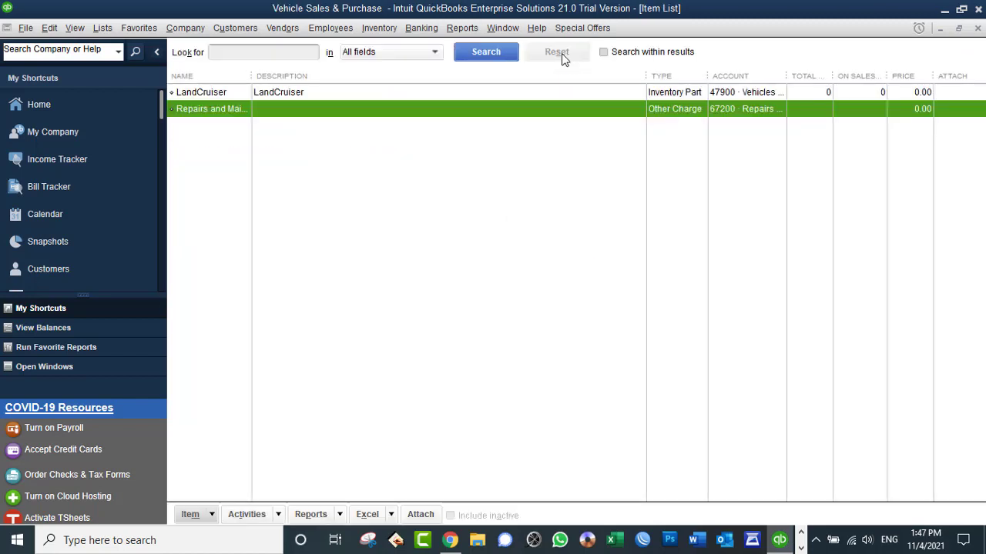
double_click(254, 75)
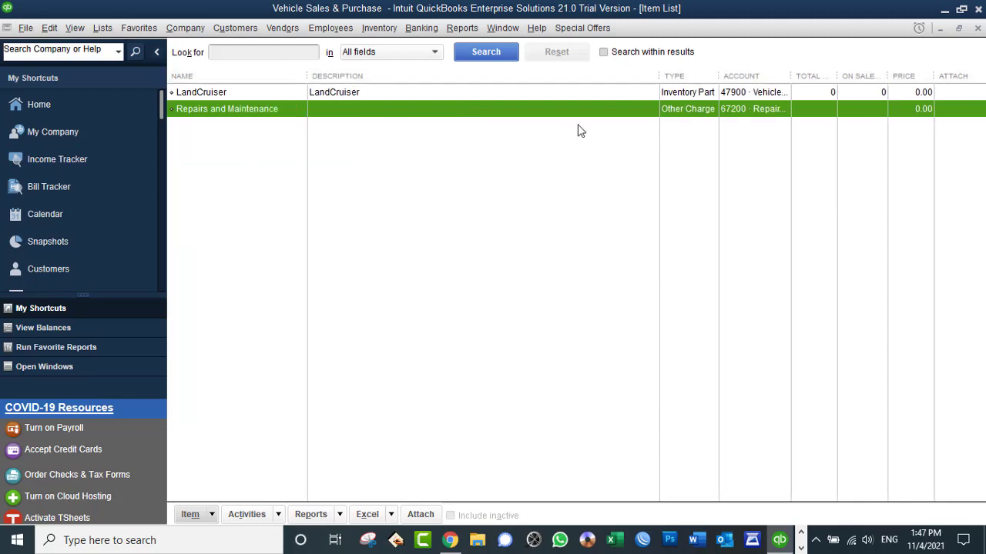
left_click(977, 29)
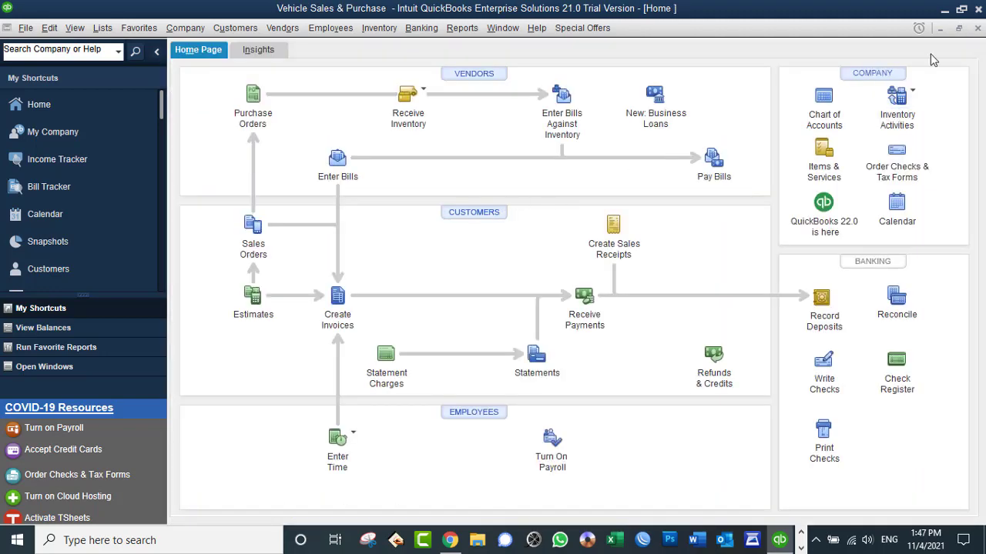
Step: Locate the 31300 Owner Capital and 14000 Cash Account entries in the chart of accounts
left_click(102, 27)
left_click(114, 47)
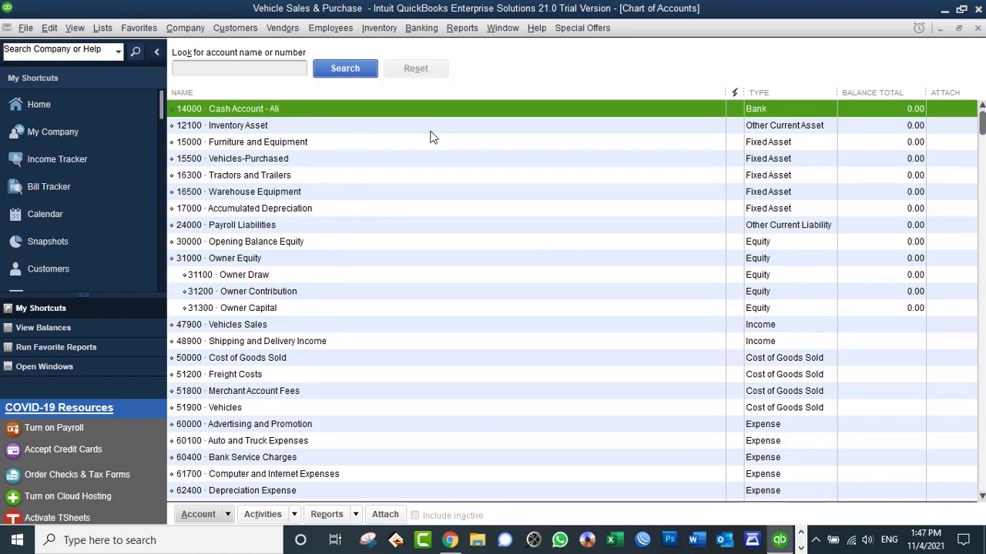
left_click(248, 309)
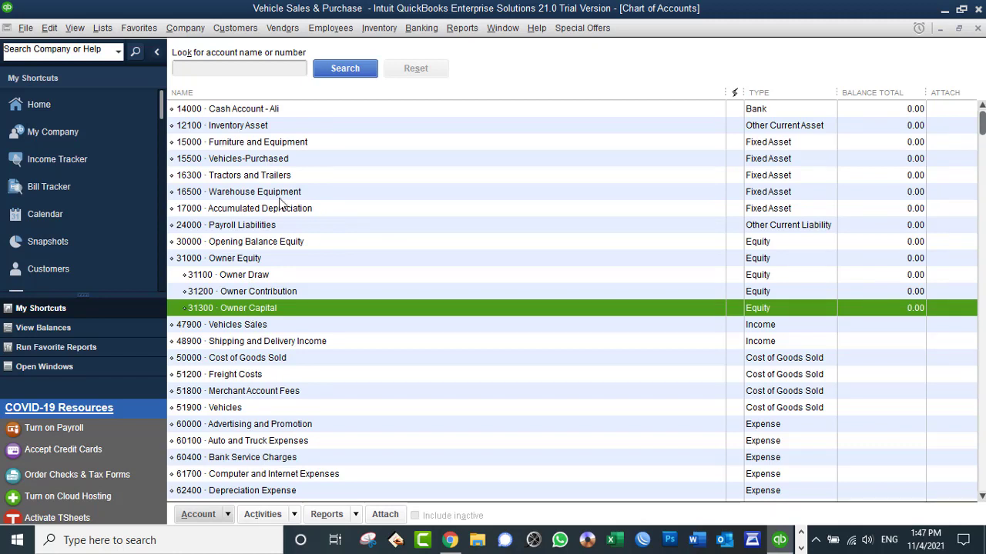
left_click(248, 110)
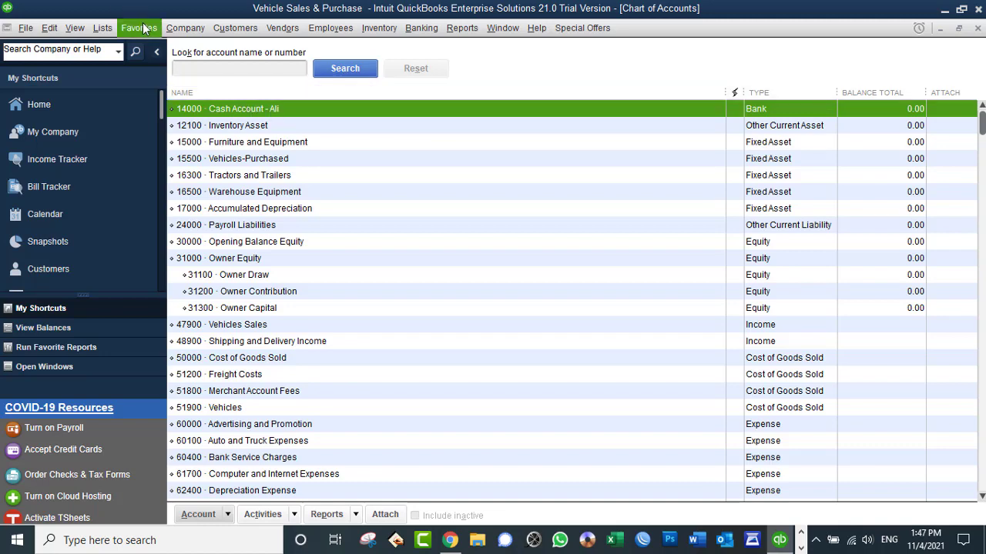
Step: Start a general journal entry dated 11/01/2021, dismissing the notice about automatic entry numbering
left_click(216, 28)
mouse_move(185, 28)
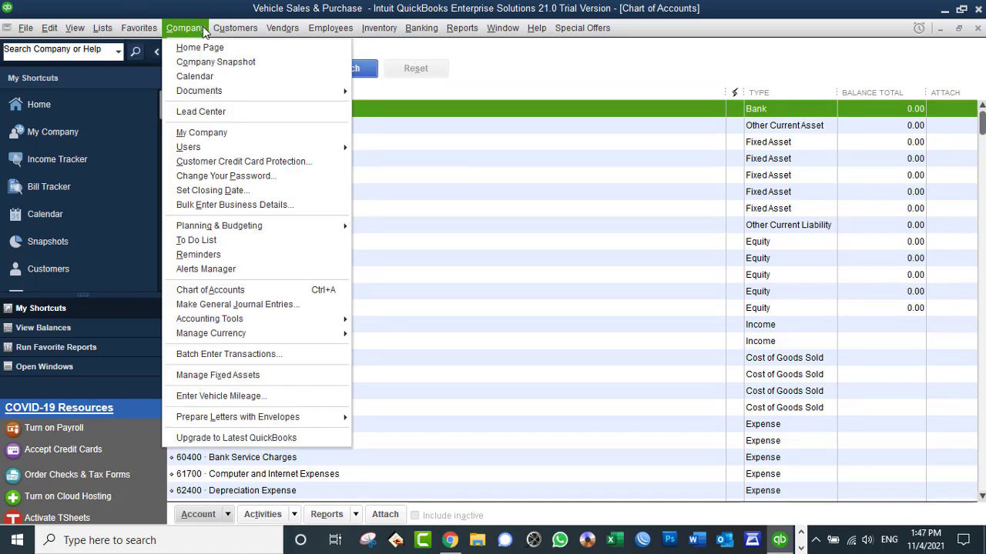
left_click(271, 305)
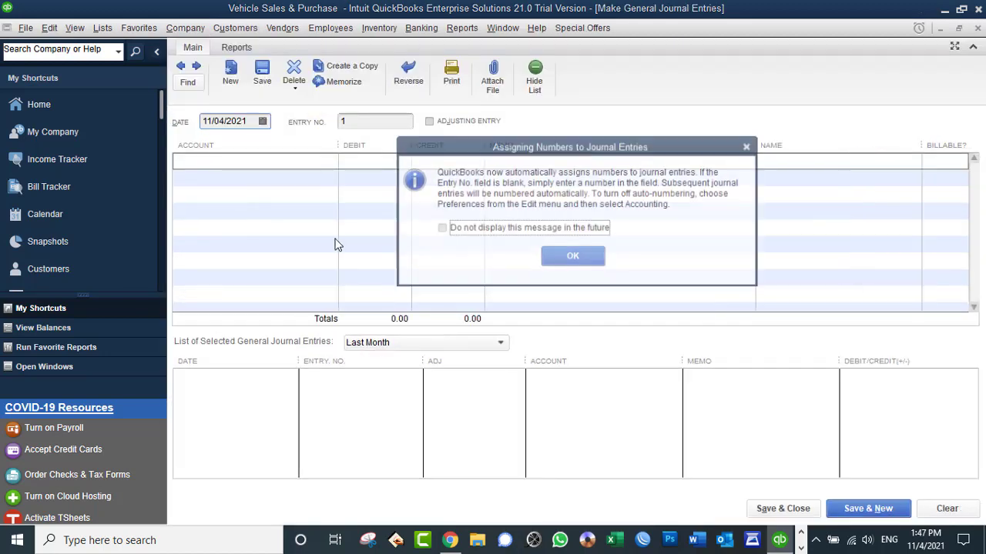
left_click(574, 257)
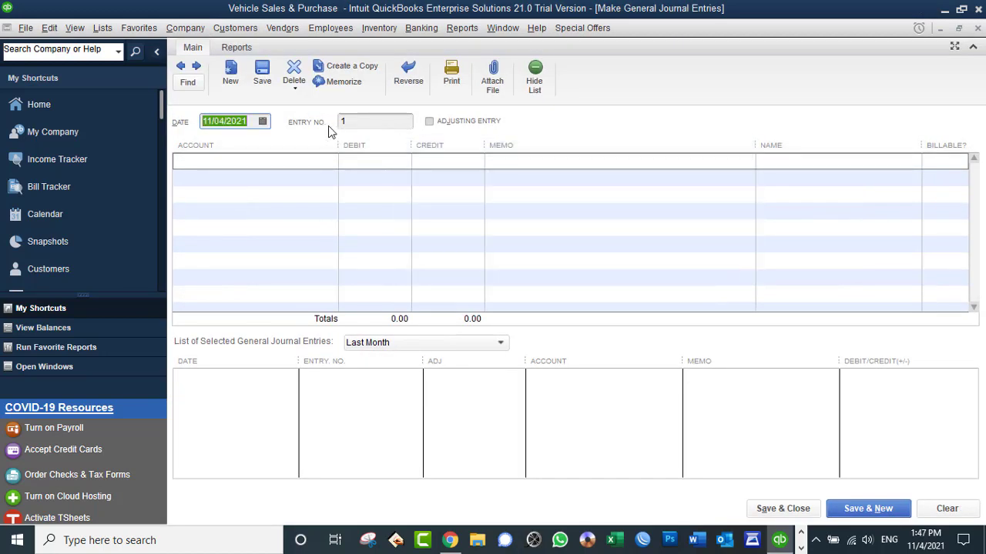
left_click(263, 121)
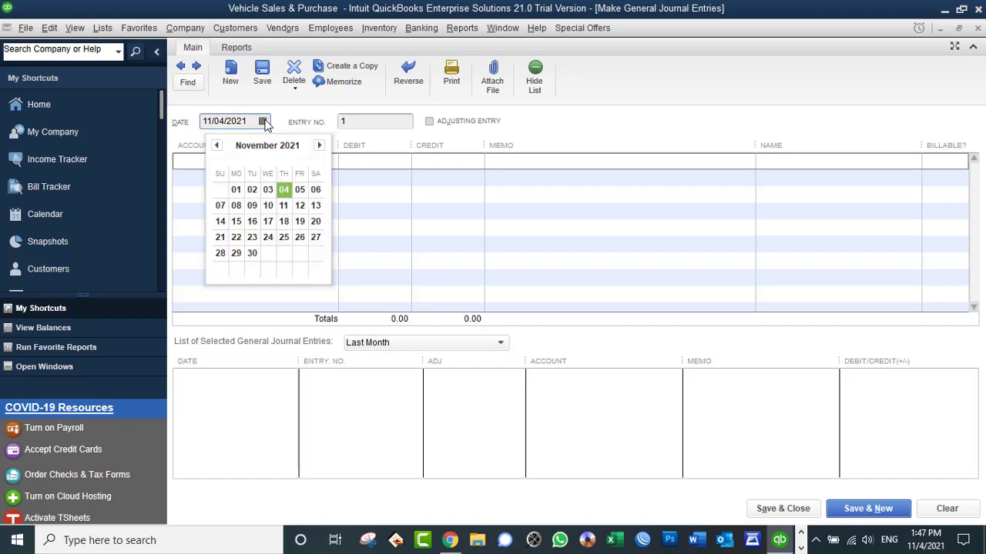
left_click(236, 190)
Step: Debit the 14000 Cash Account with 5,000 on the first line of the journal entry
left_click(300, 163)
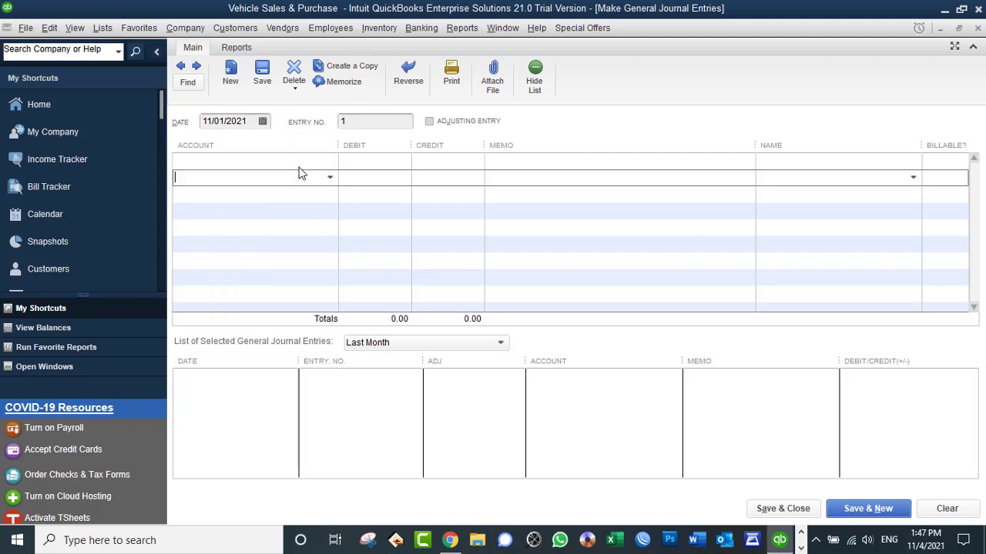
left_click(331, 162)
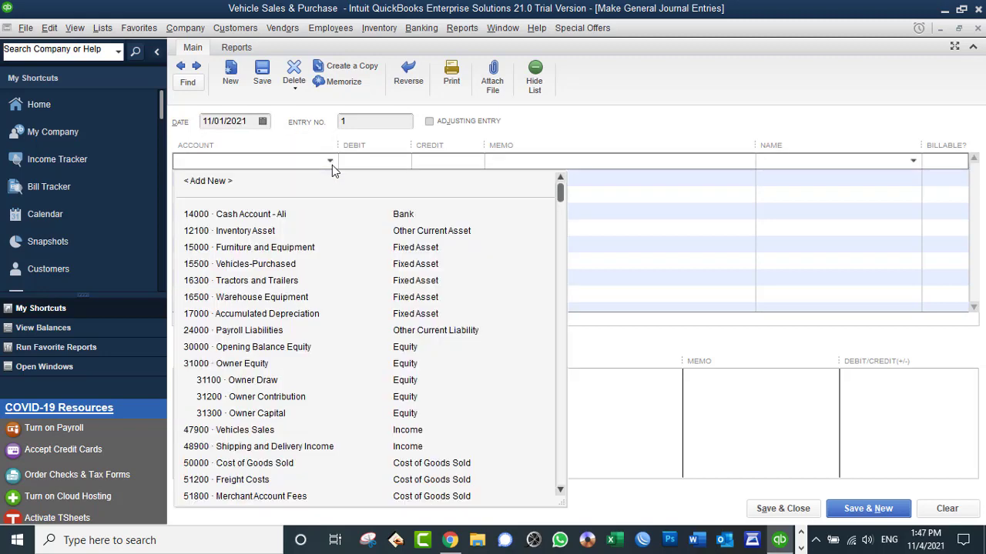
left_click(285, 211)
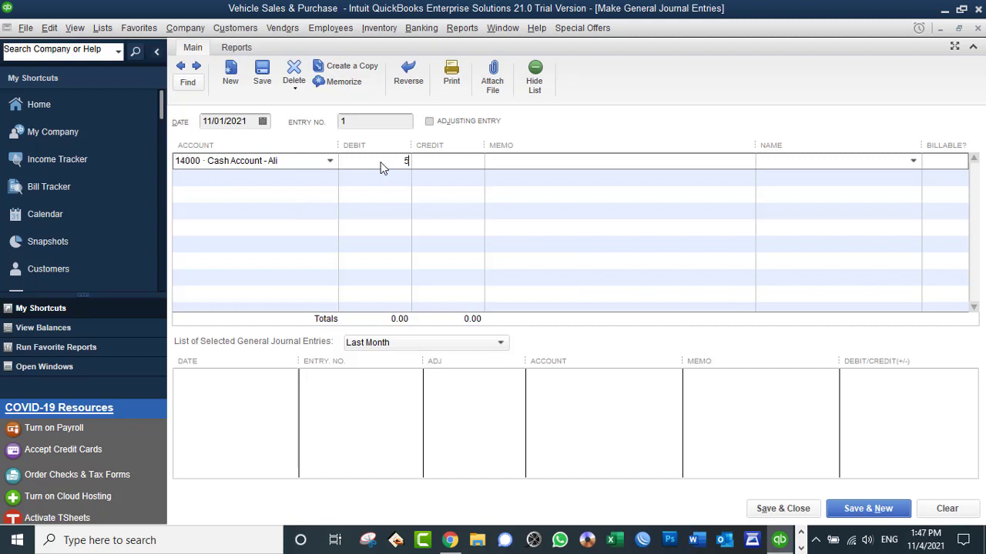
key("Tab")
Step: Credit the 31300 Owner Capital subaccount with 5,000 on the second line of the journal entry
left_click(315, 178)
left_click(329, 178)
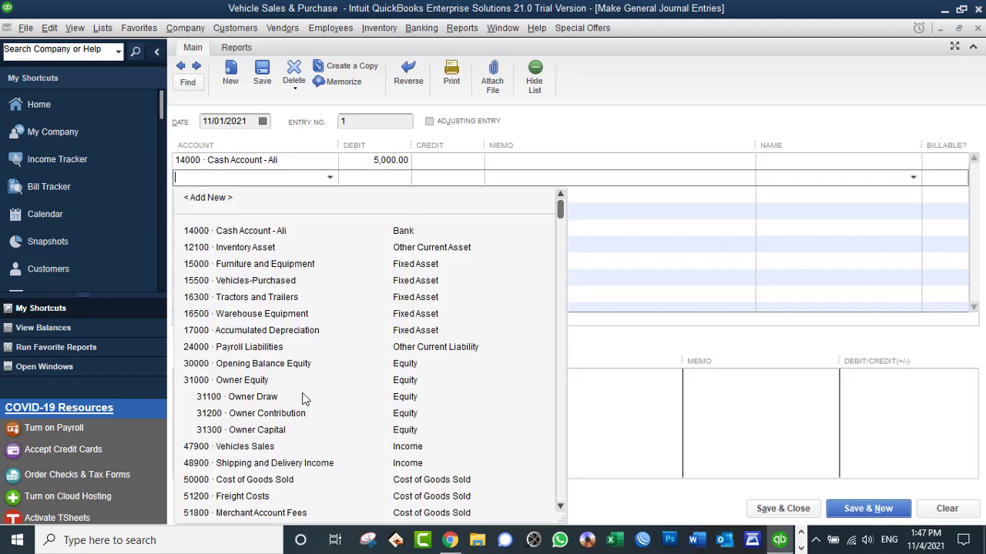
left_click(275, 432)
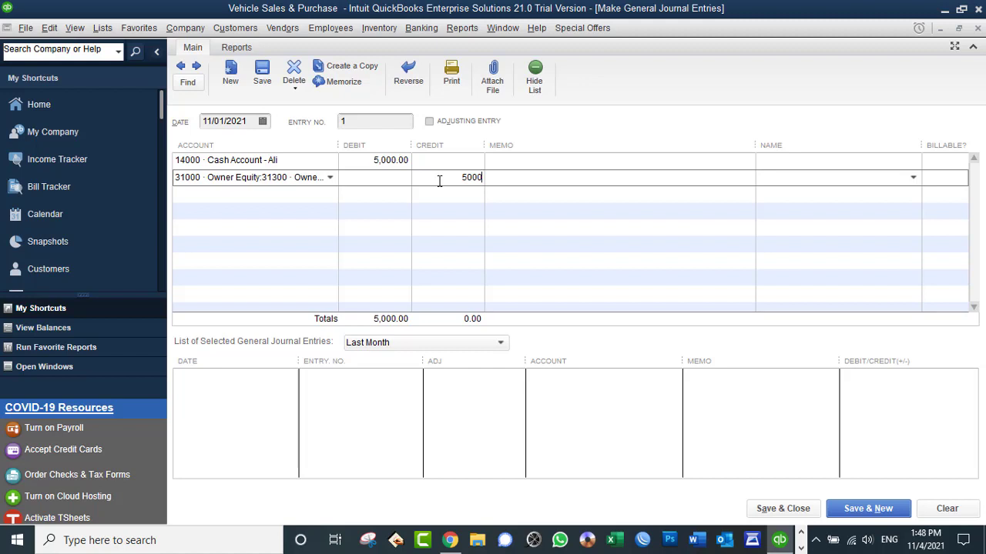
key("Tab")
Step: Enter the memo "Owner Invested Money in the business" on both journal lines and save and close the entry
left_click(503, 160)
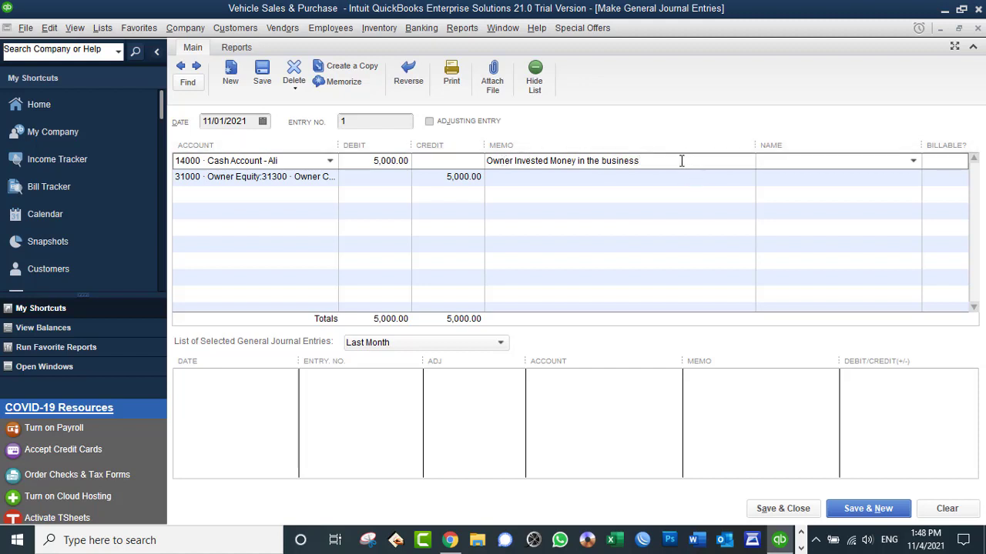
left_click_drag(681, 160, 460, 169)
key("ctrl+c")
left_click(519, 177)
key("ctrl+v")
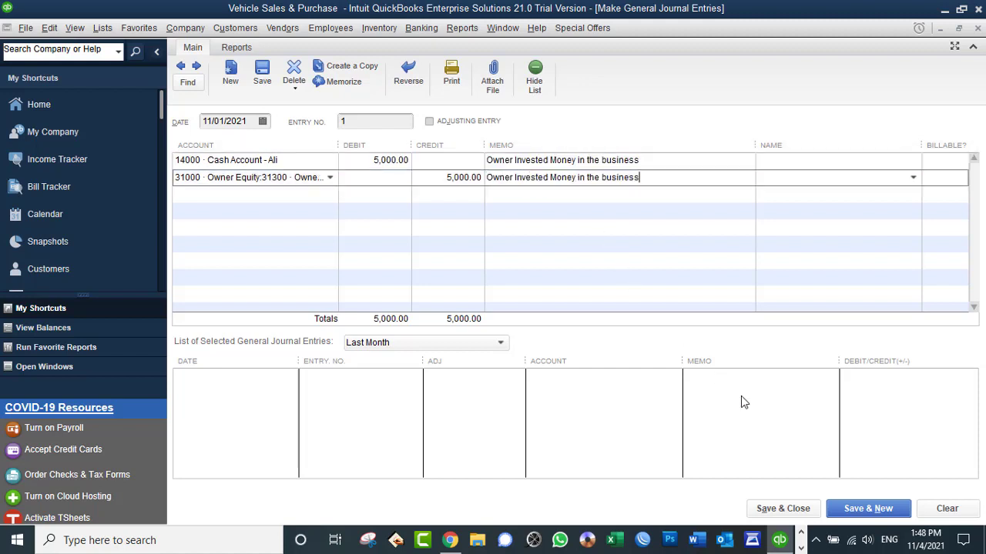
left_click(795, 509)
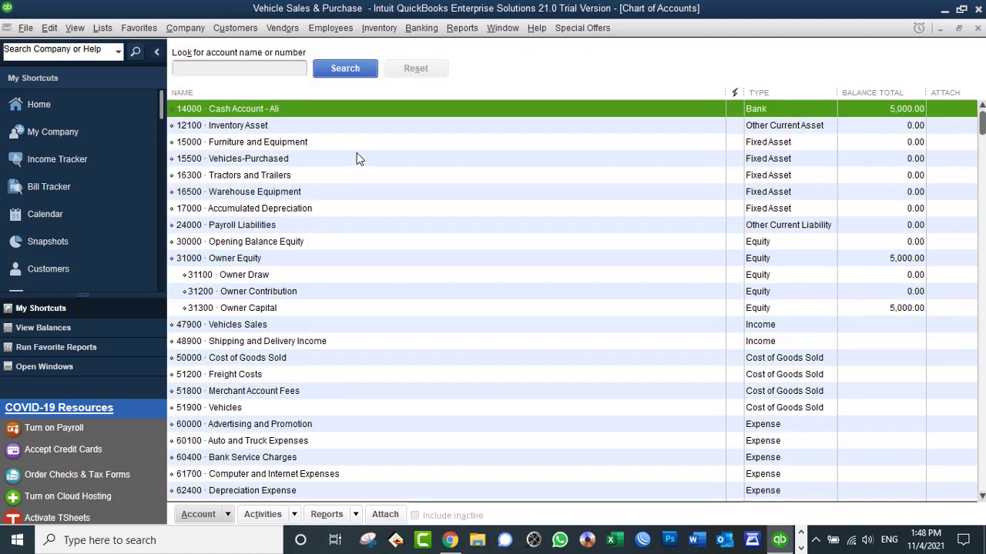
Step: Check the balances of the Owner Equity, Owner Capital and Cash accounts in the chart of accounts
left_click(798, 256)
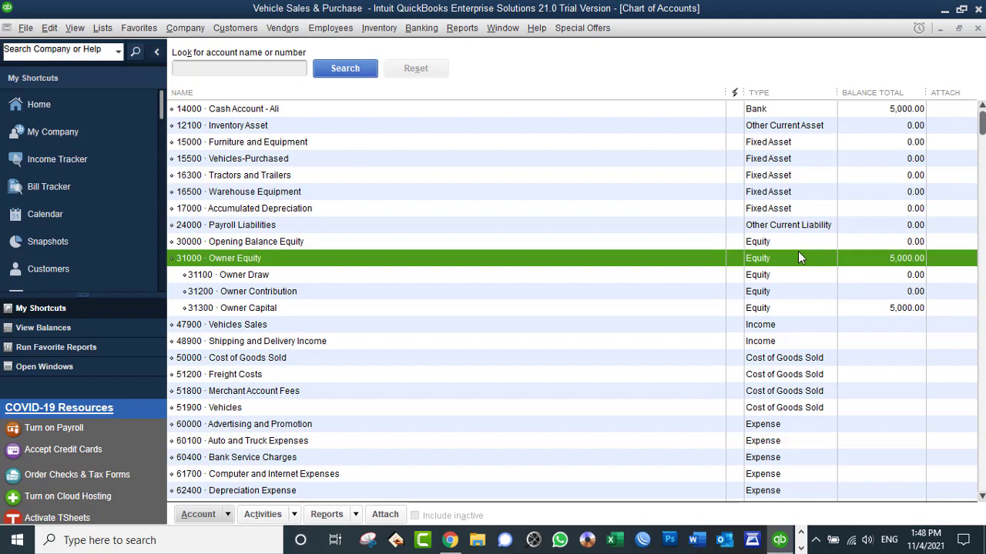
left_click(742, 308)
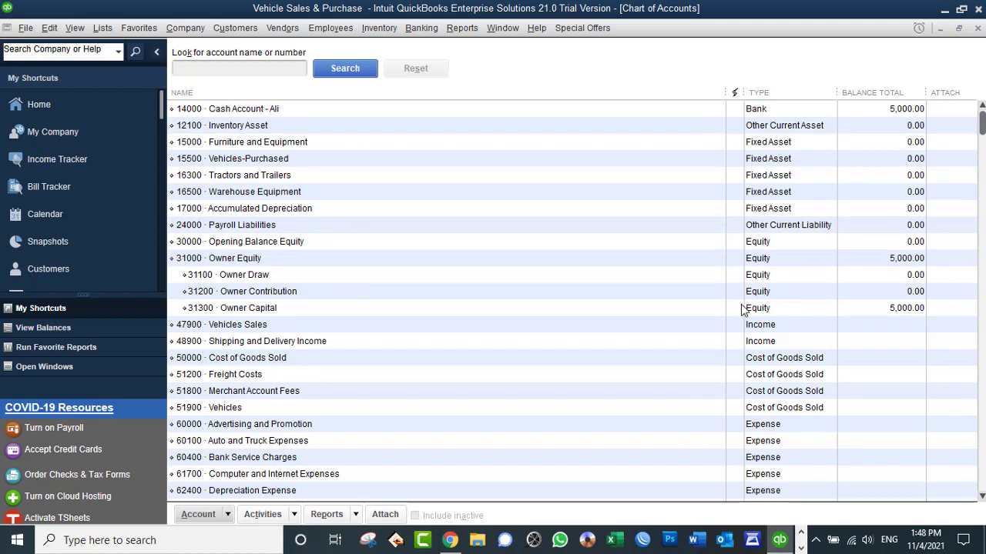
left_click(434, 110)
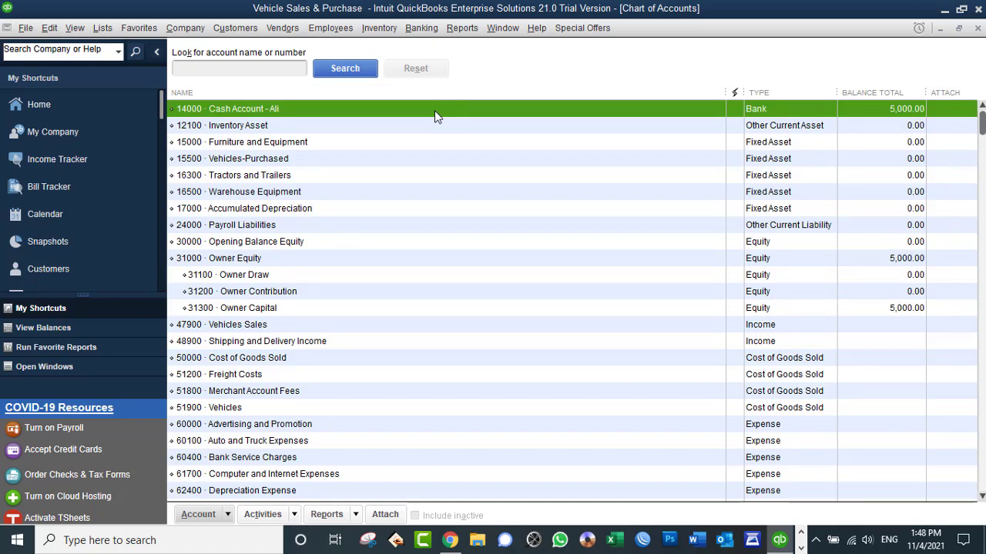
Step: View the Balance Sheet report for all dates, and close it to return to the chart of accounts
left_click(461, 29)
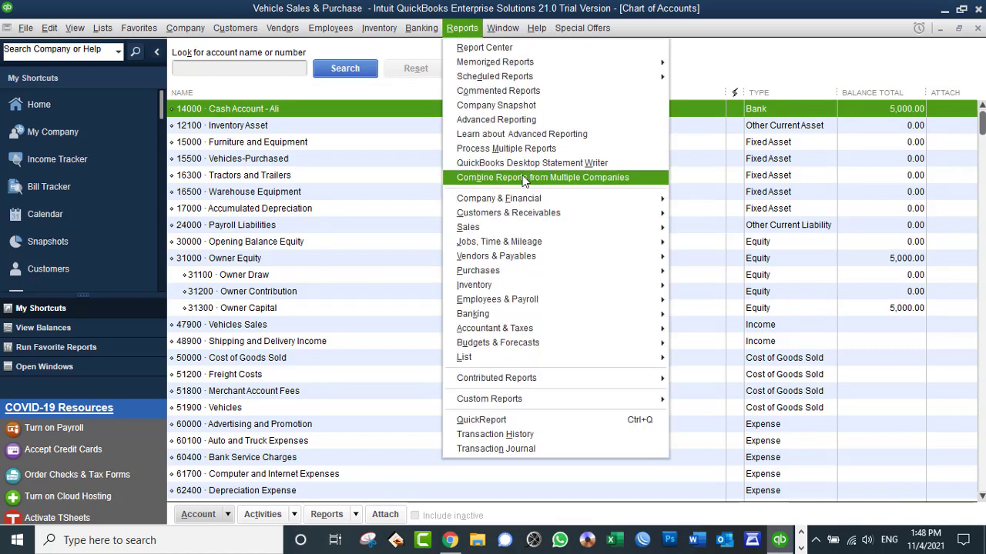
mouse_move(523, 202)
left_click(720, 375)
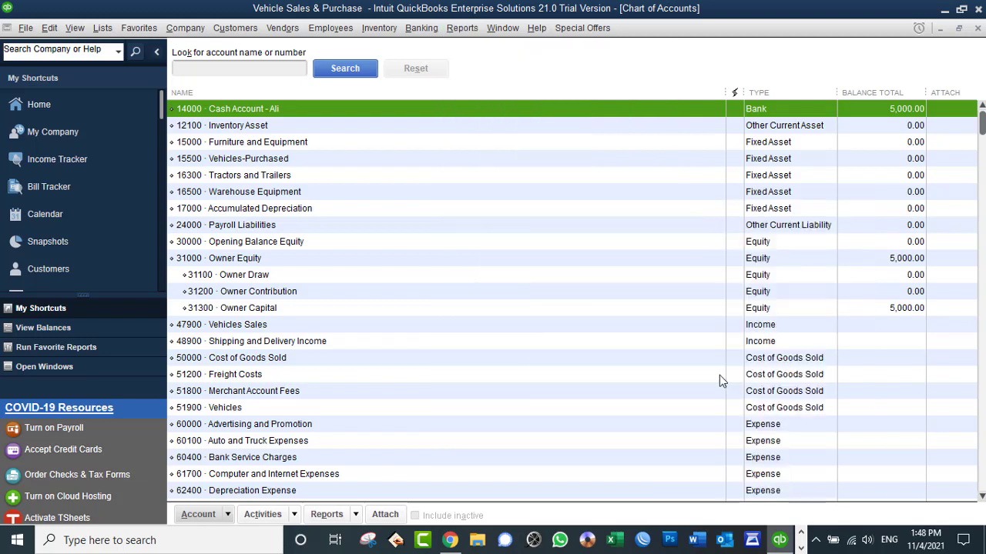
key("a")
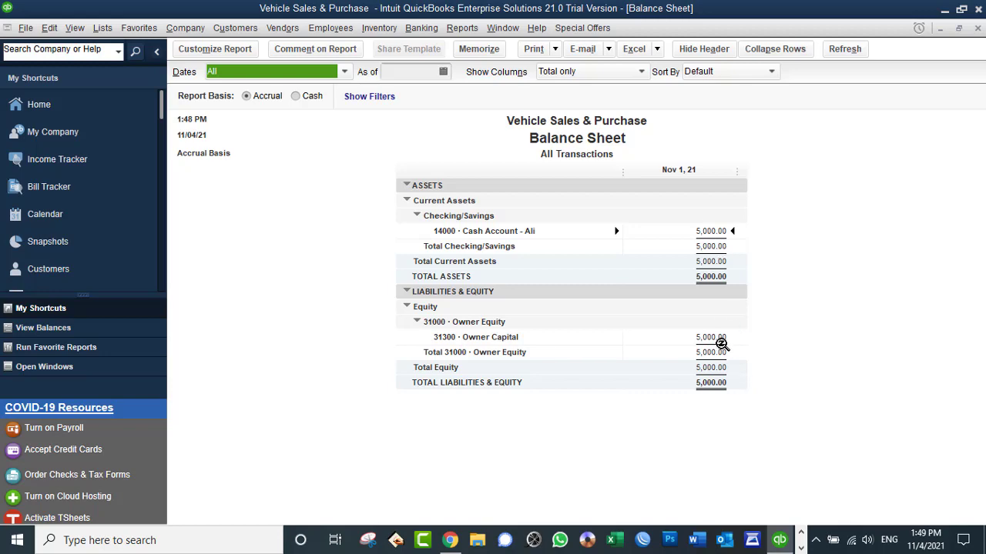
left_click(977, 27)
left_click(576, 223)
left_click(581, 253)
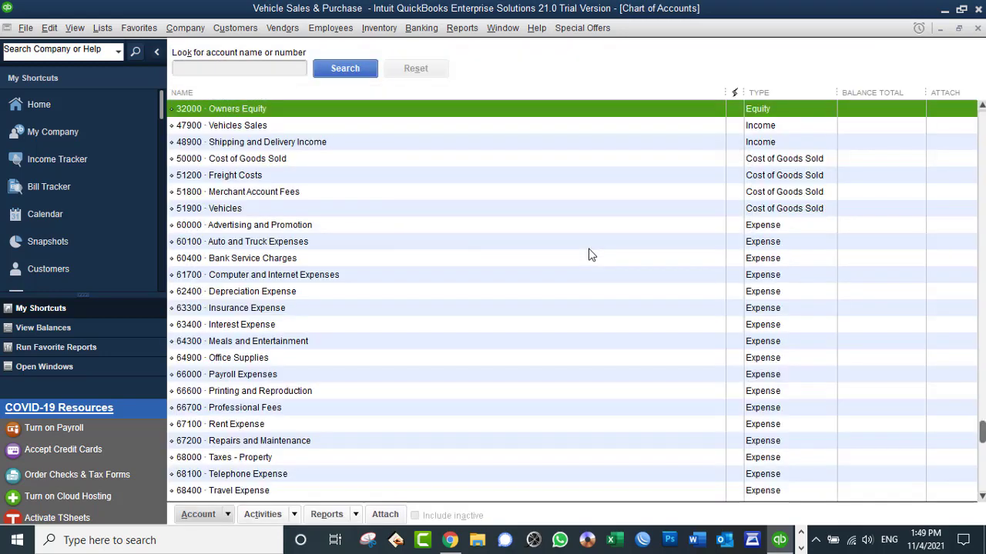
Step: Close the chart of accounts, check the LandCruiser's quantity on hand in the Physical Inventory Worksheet, and close the worksheet
left_click(977, 29)
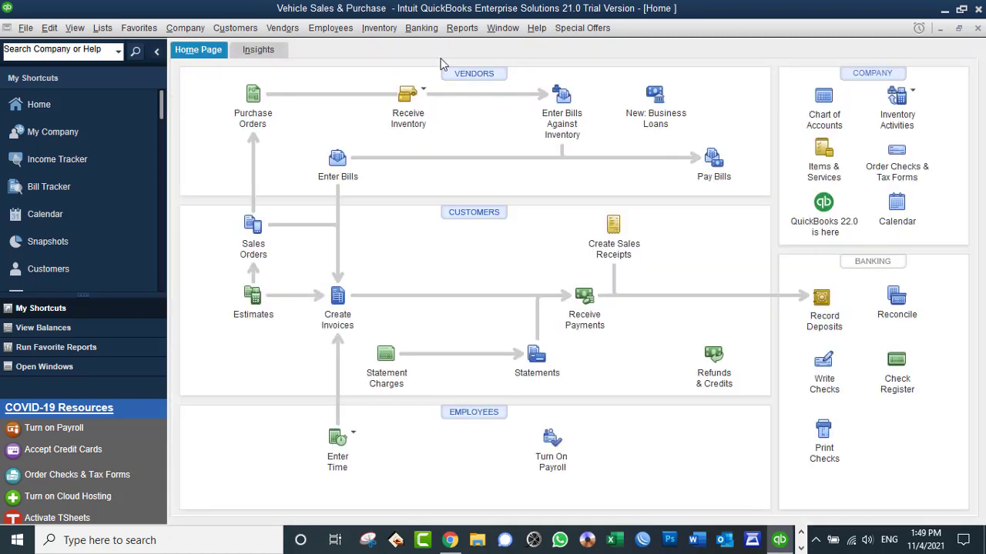
left_click(385, 29)
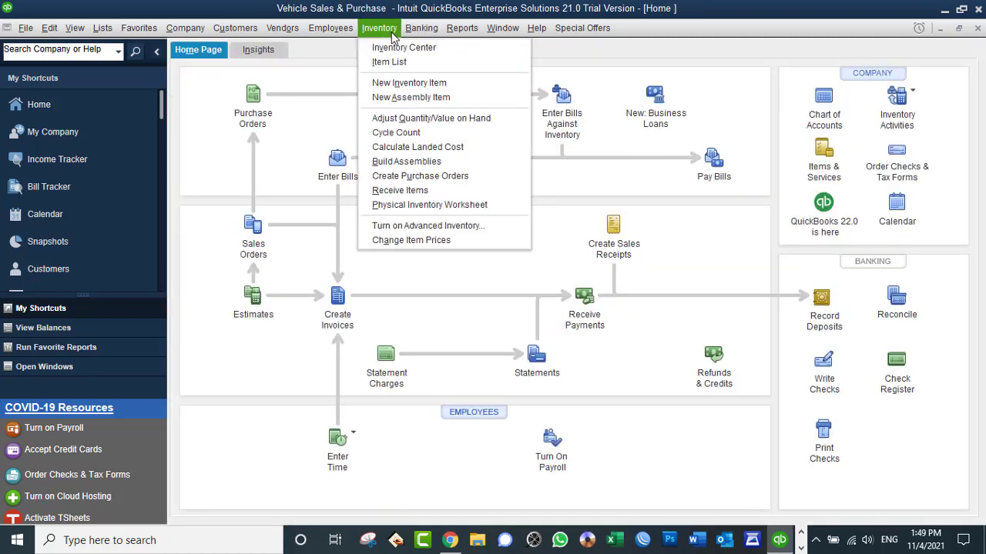
left_click(451, 205)
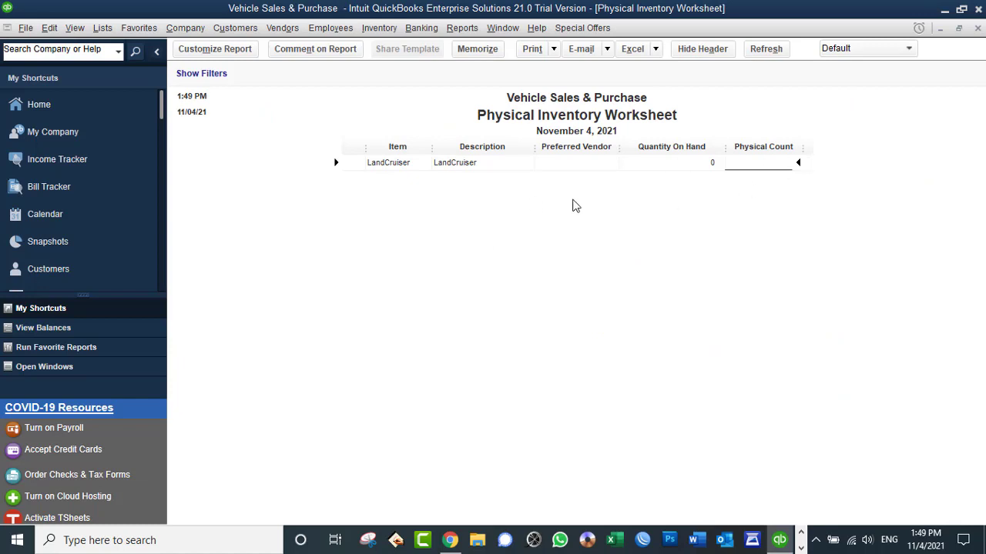
left_click(977, 28)
Step: Start a bill for received items and add XYZ as its new vendor
left_click(283, 28)
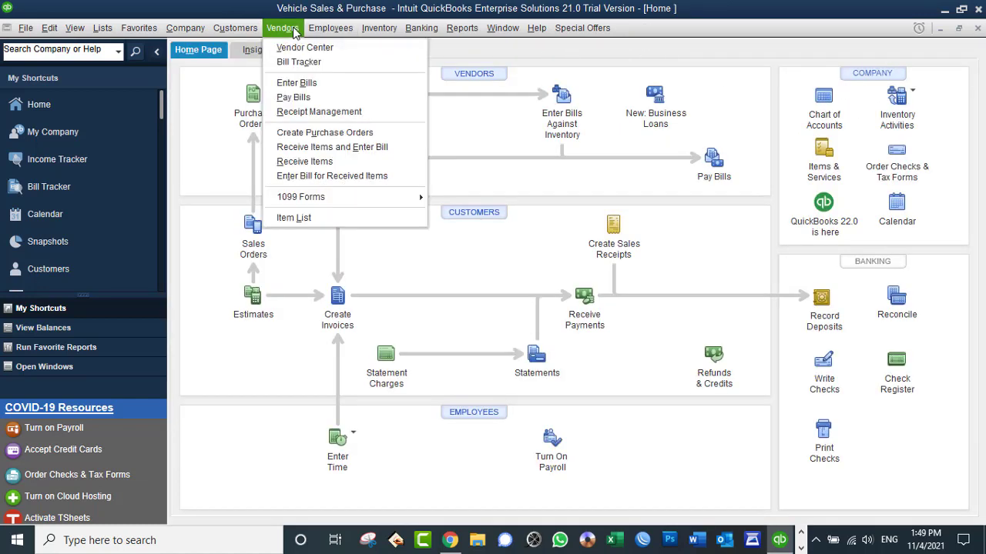
left_click(322, 163)
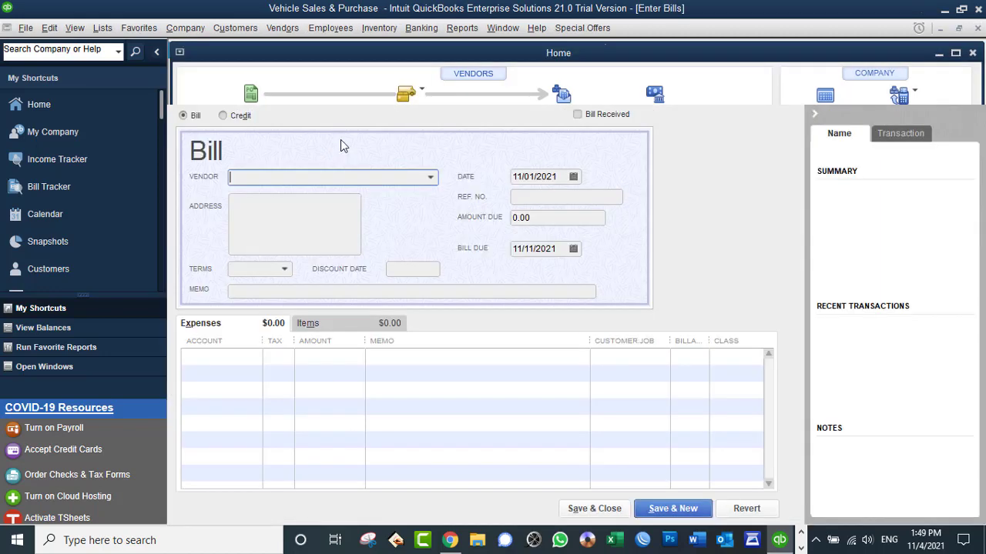
left_click(430, 178)
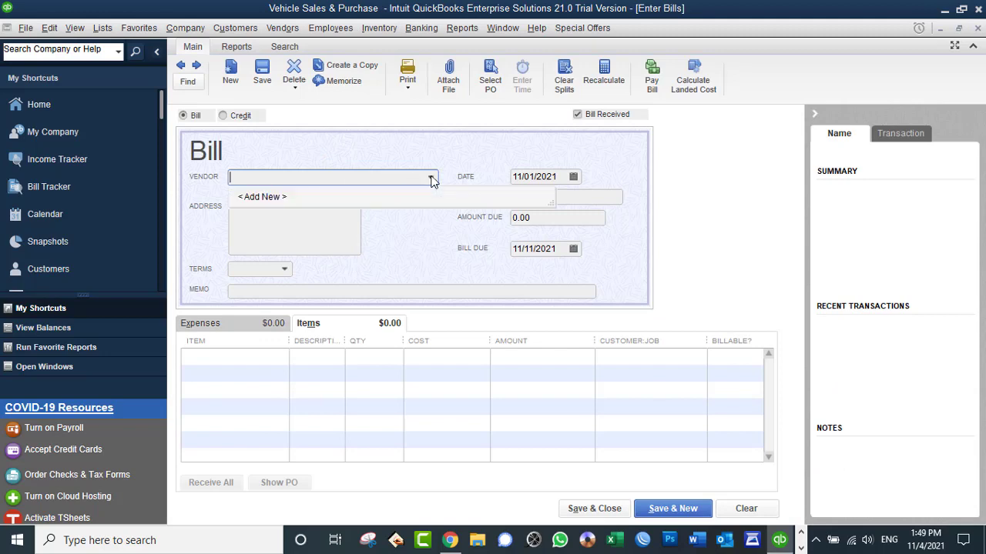
left_click(269, 197)
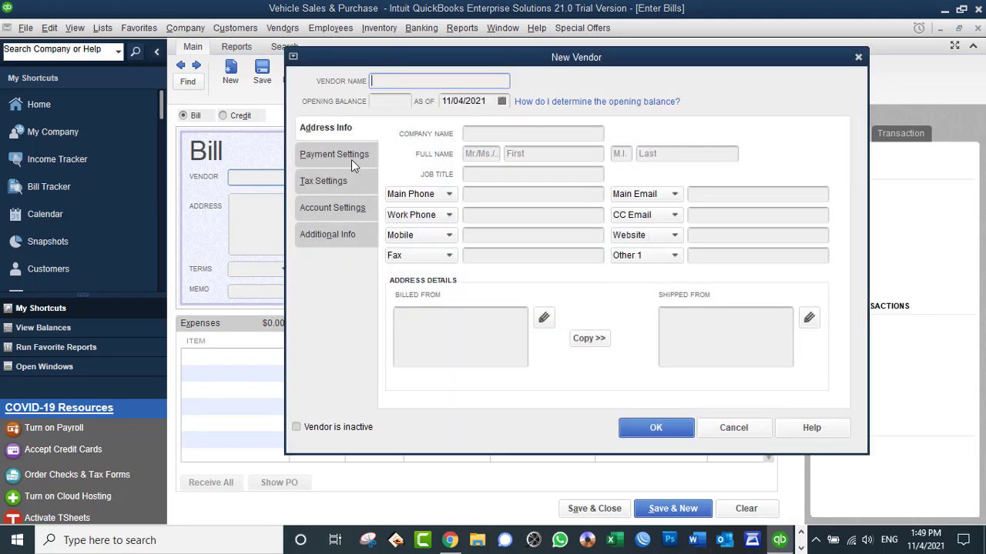
left_click(390, 106)
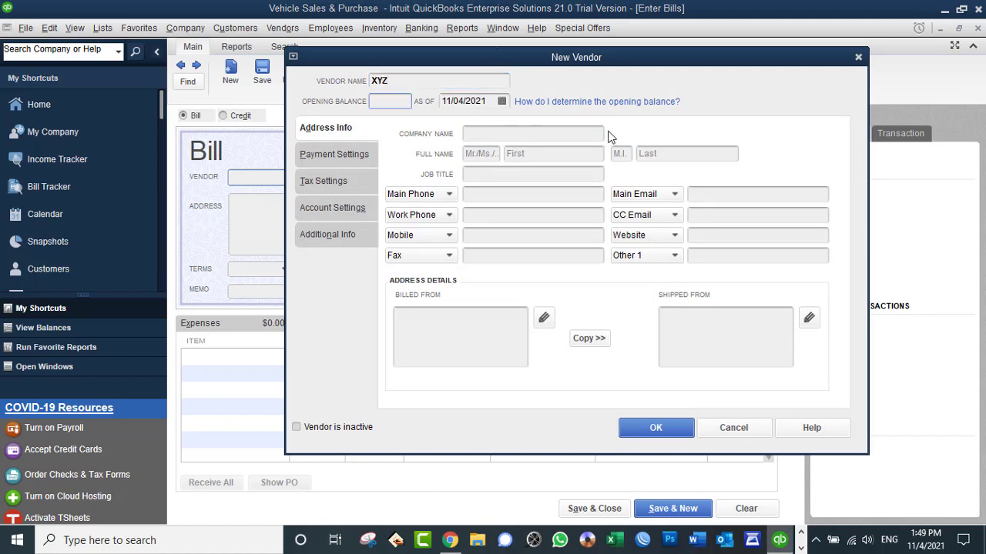
left_click(667, 432)
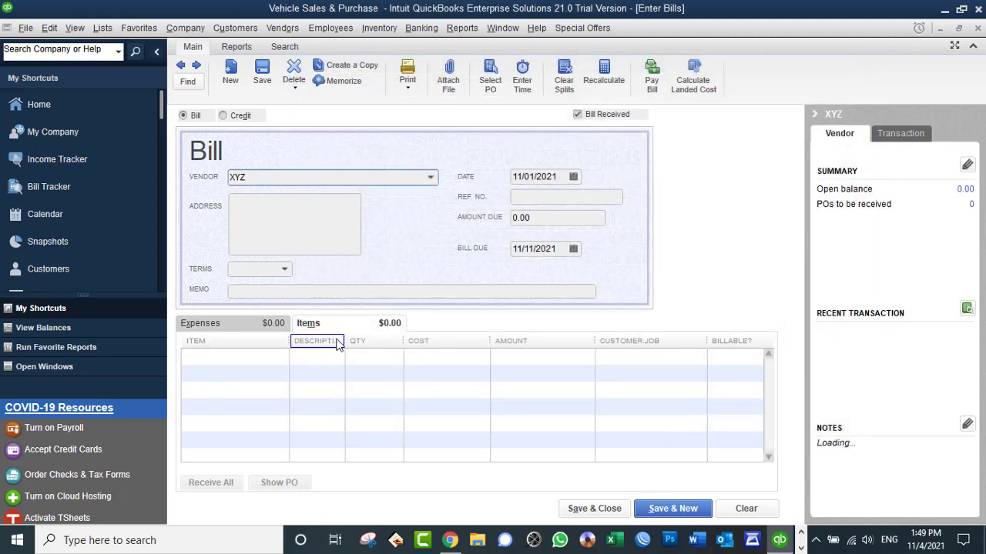
Step: Add the LandCruiser item to the bill with a quantity of 1 and a cost of 2000
left_click(275, 359)
left_click(280, 358)
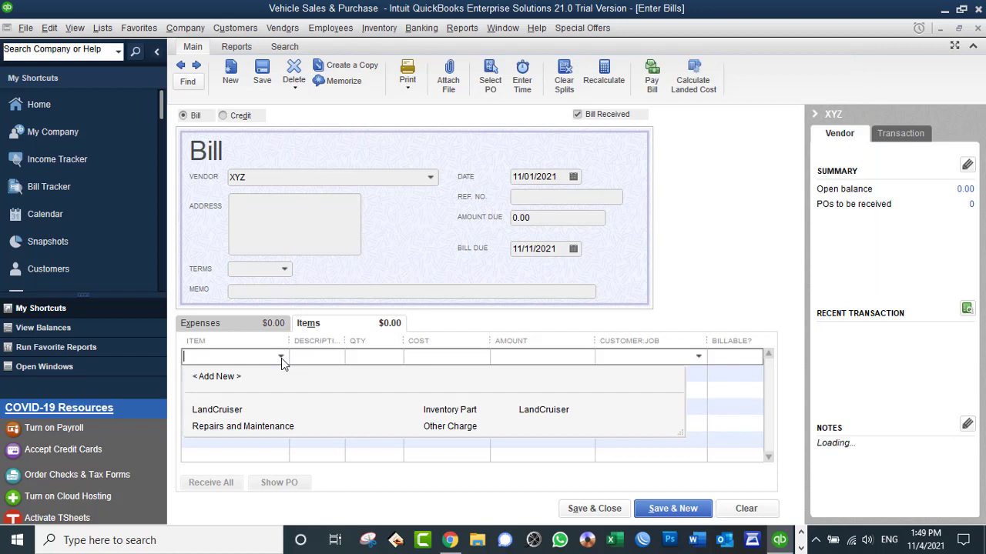
left_click(243, 409)
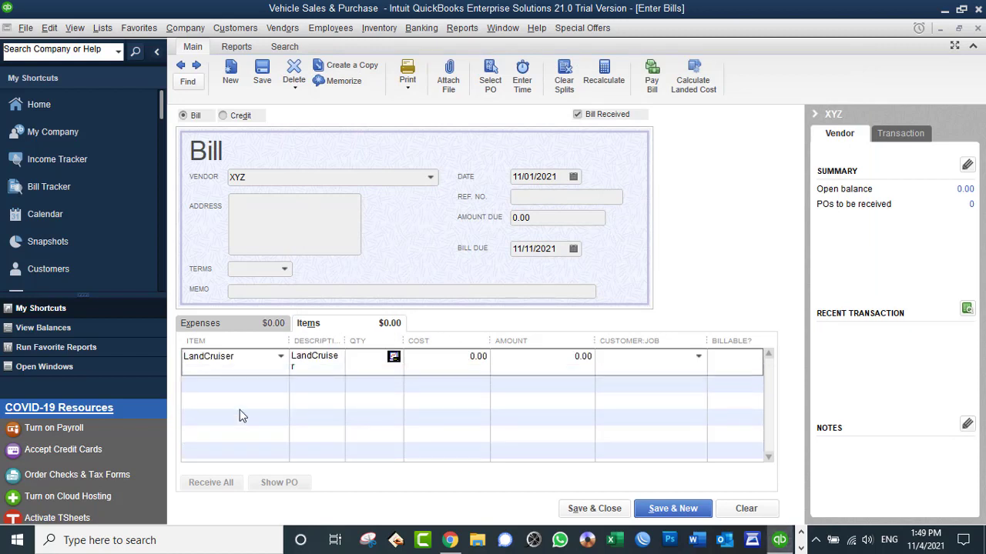
left_click(375, 361)
type("1")
left_click(459, 356)
type("2000")
key("Tab")
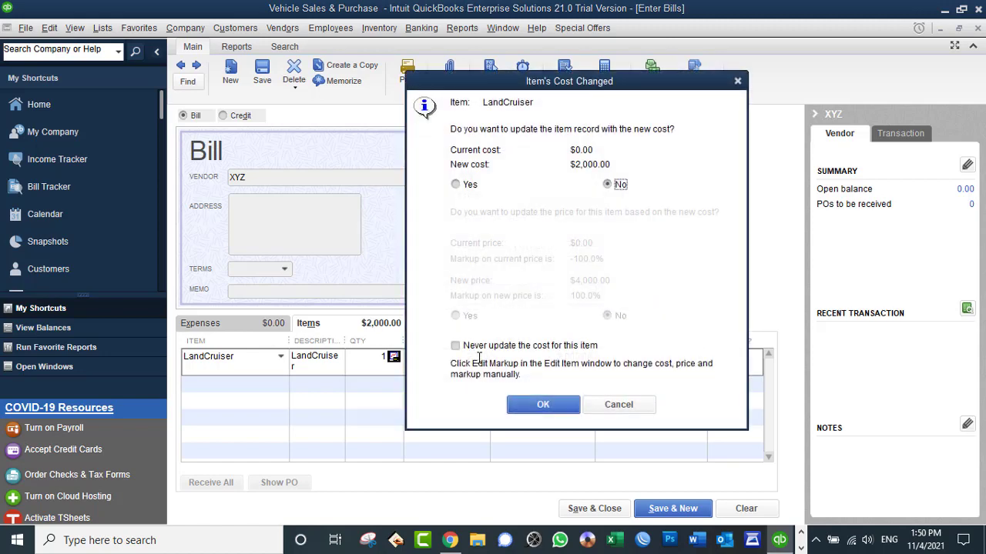
Step: Decline updating the LandCruiser item record with the new cost and choose never to update the cost for this item
left_click_drag(551, 81, 755, 30)
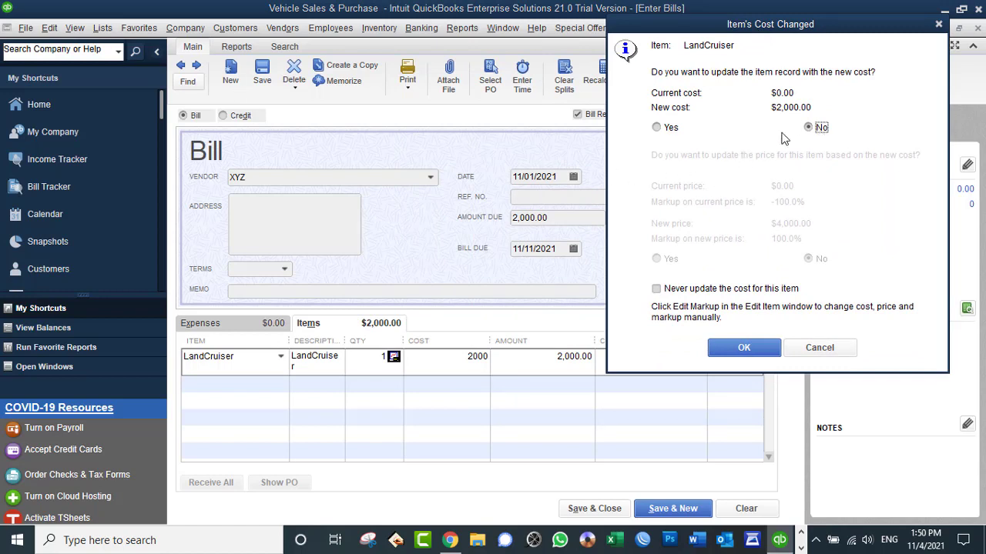
left_click(662, 128)
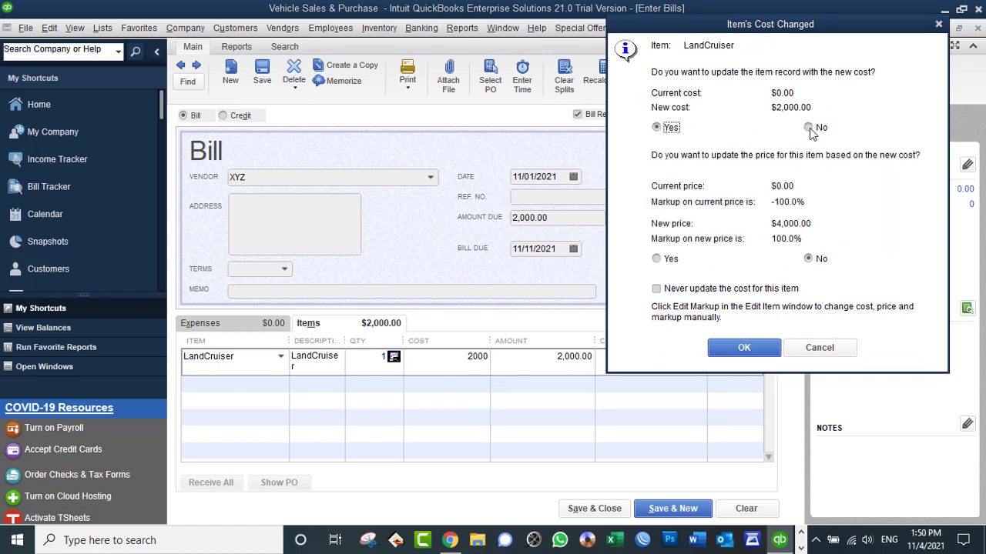
left_click(818, 128)
left_click(700, 292)
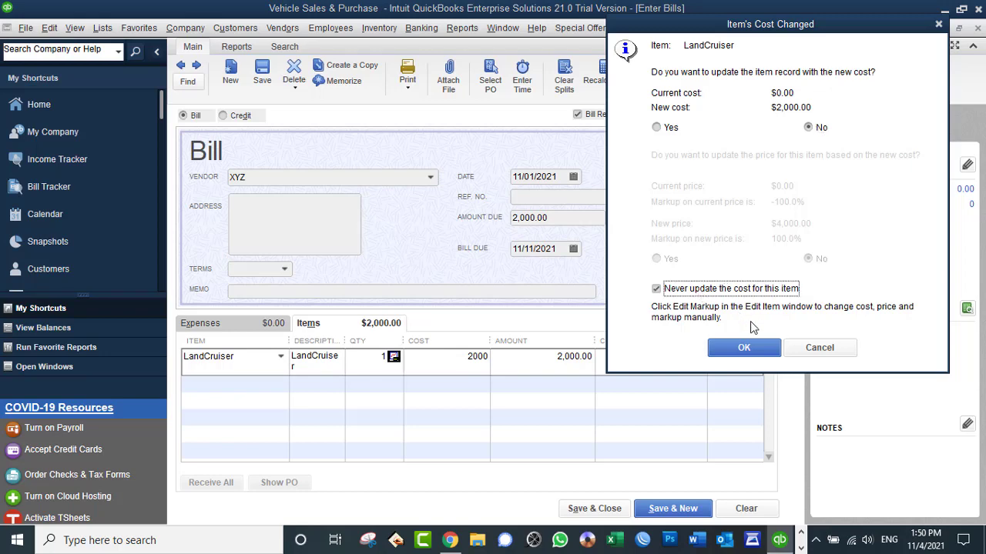
left_click(744, 348)
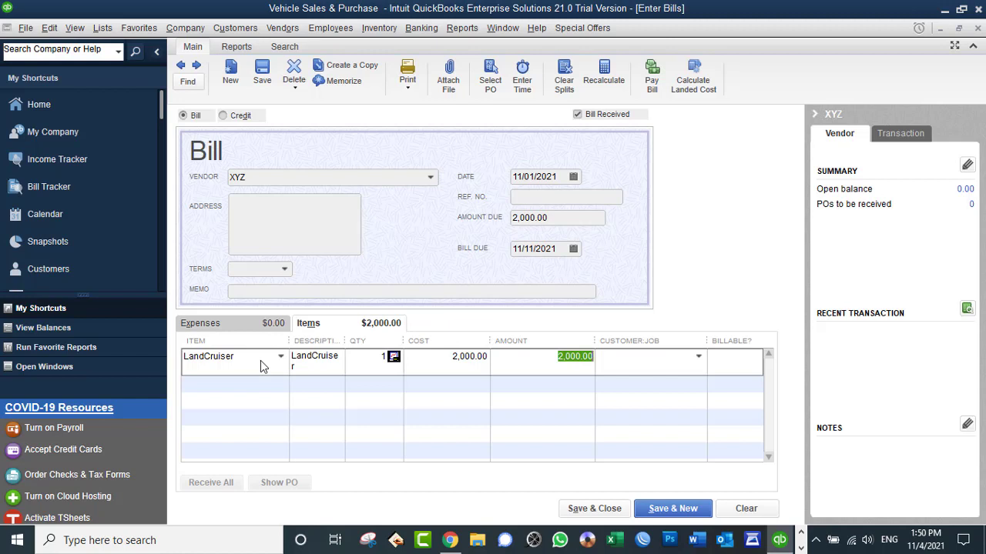
Step: Enter the reference number Bill#01 on the bill and set its due date to 11/10/2021
left_click(546, 199)
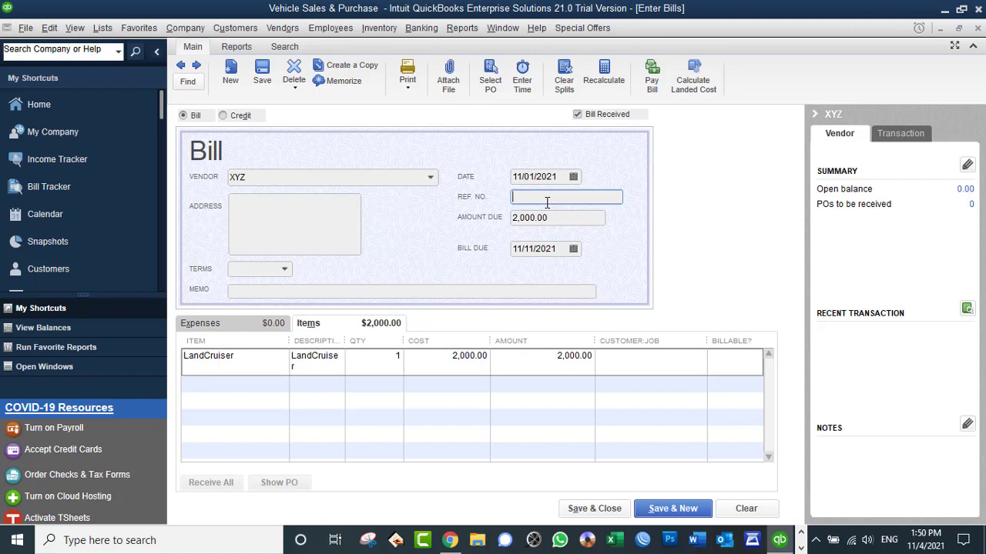
type("Bill")
type("#01")
left_click(573, 250)
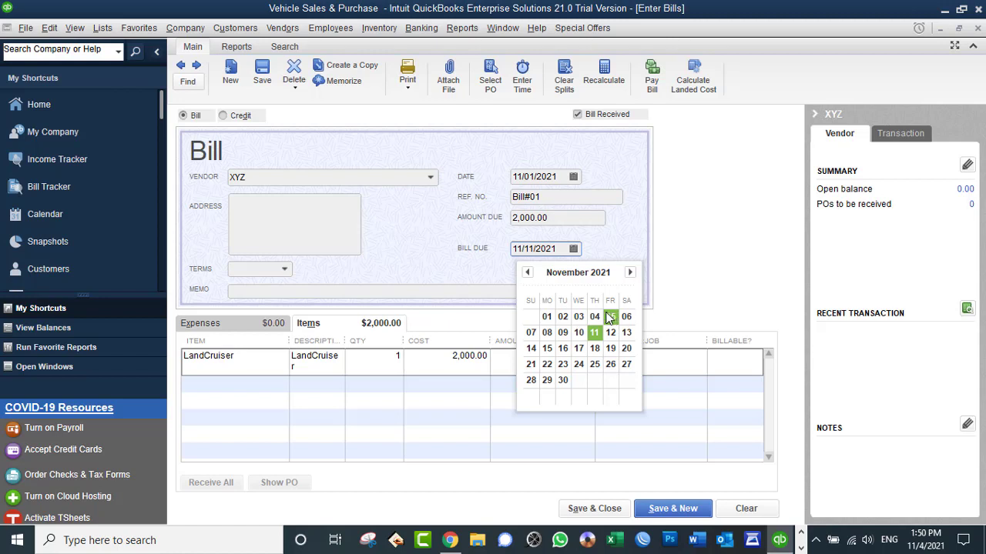
left_click(562, 317)
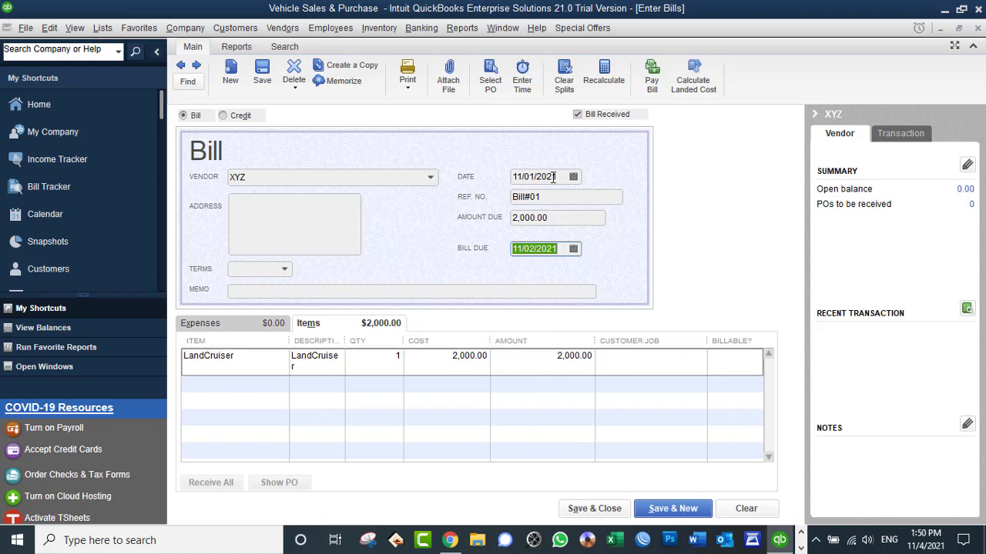
left_click(574, 249)
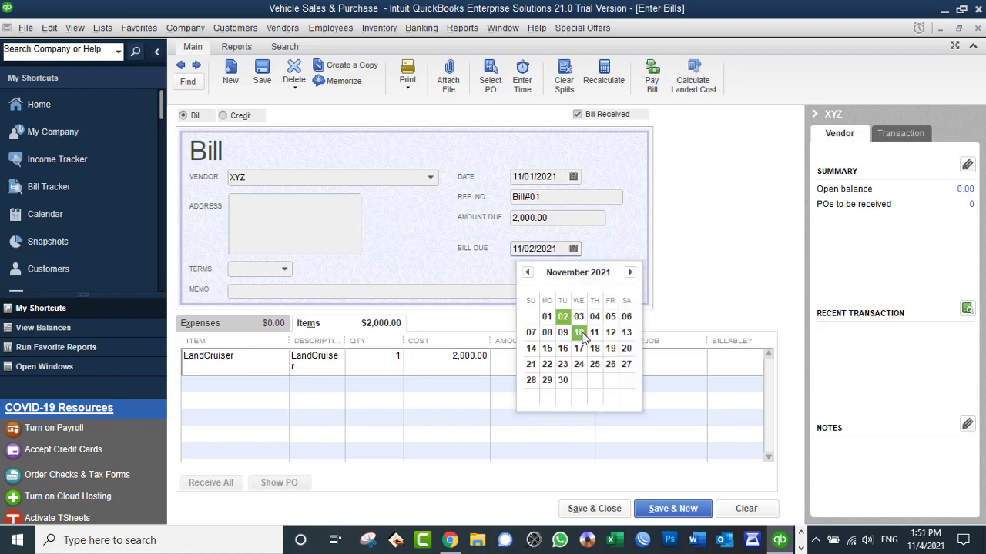
left_click(576, 334)
Step: Set the bill date to 11/02/2021, and save and close the bill
left_click(573, 178)
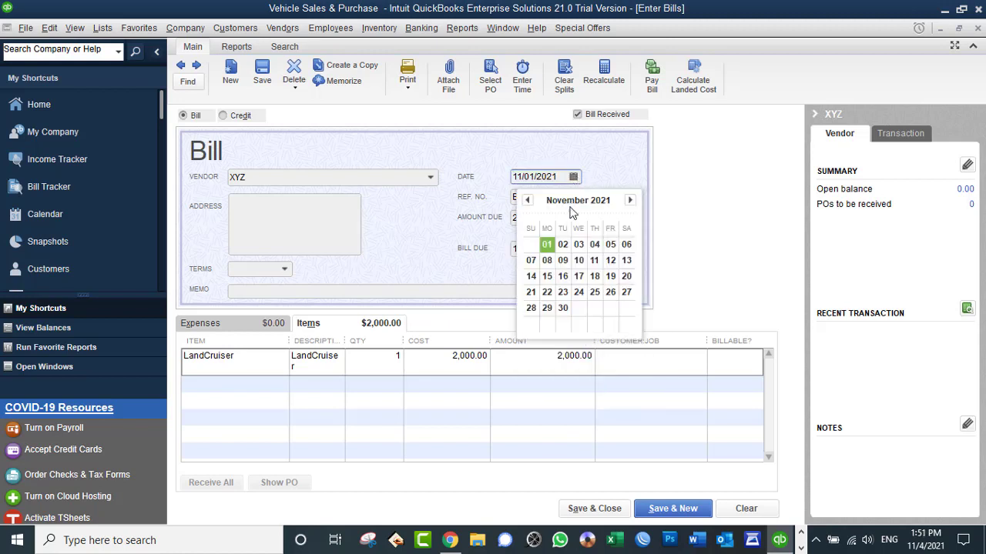
left_click(563, 244)
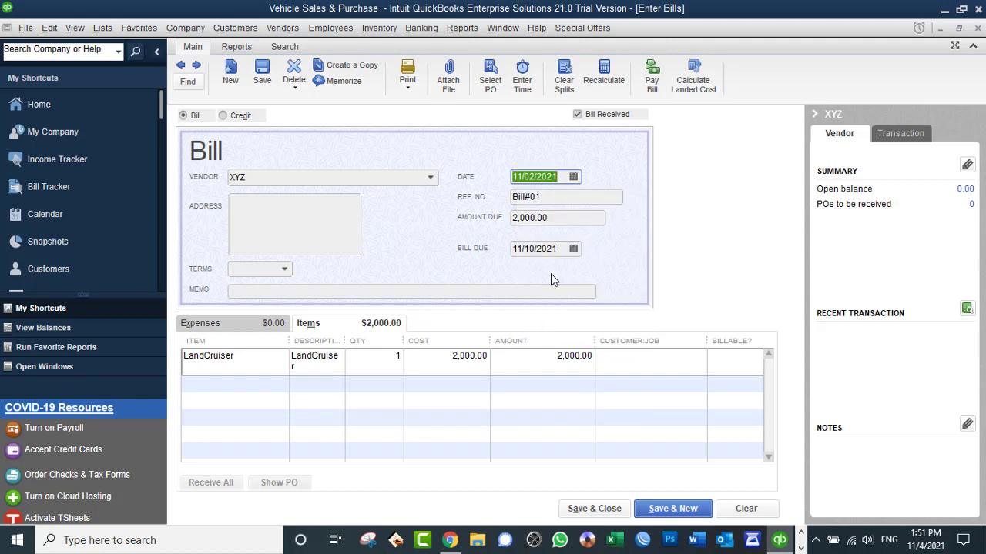
left_click(594, 509)
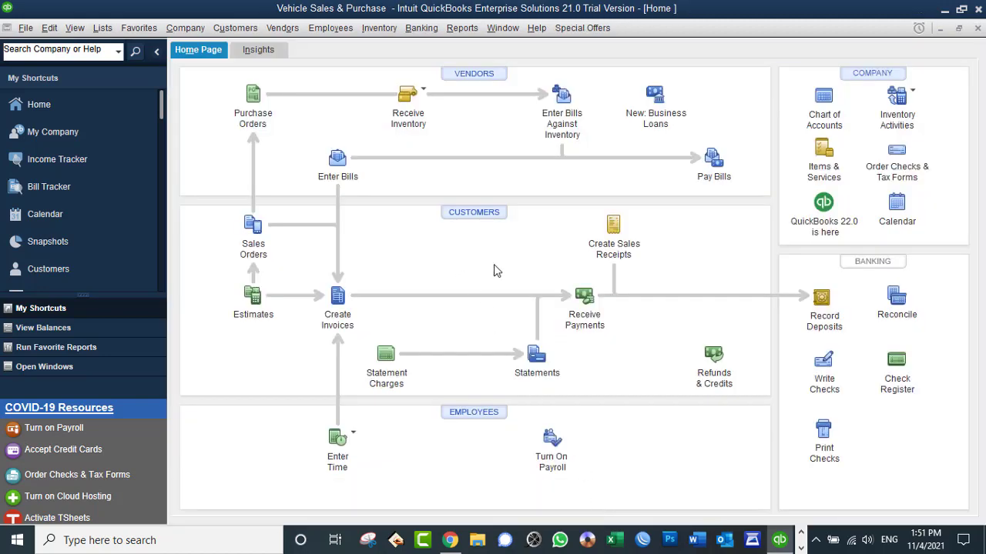
Step: Recheck the LandCruiser's quantity on hand in the Physical Inventory Worksheet after the purchase, and close the report
left_click(375, 32)
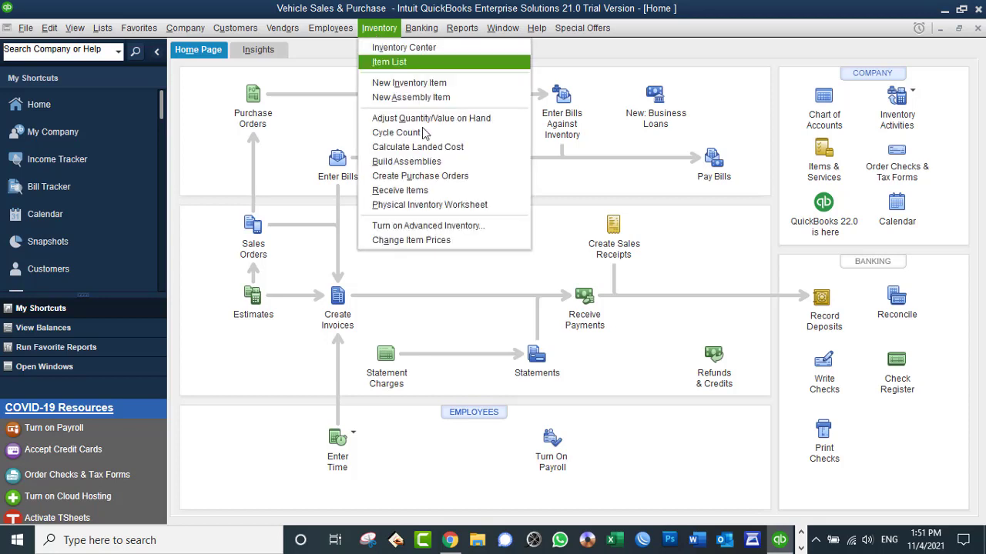
left_click(441, 213)
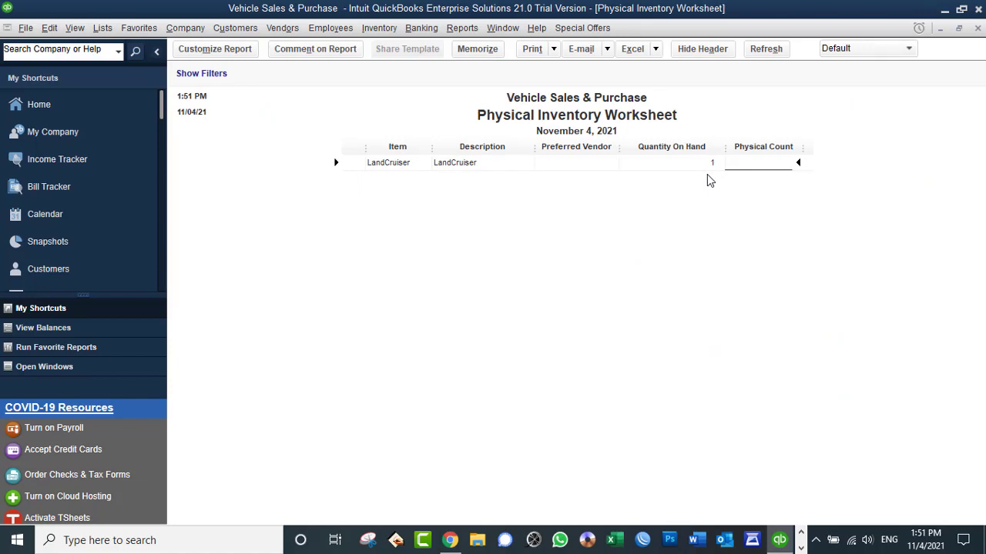
left_click(977, 29)
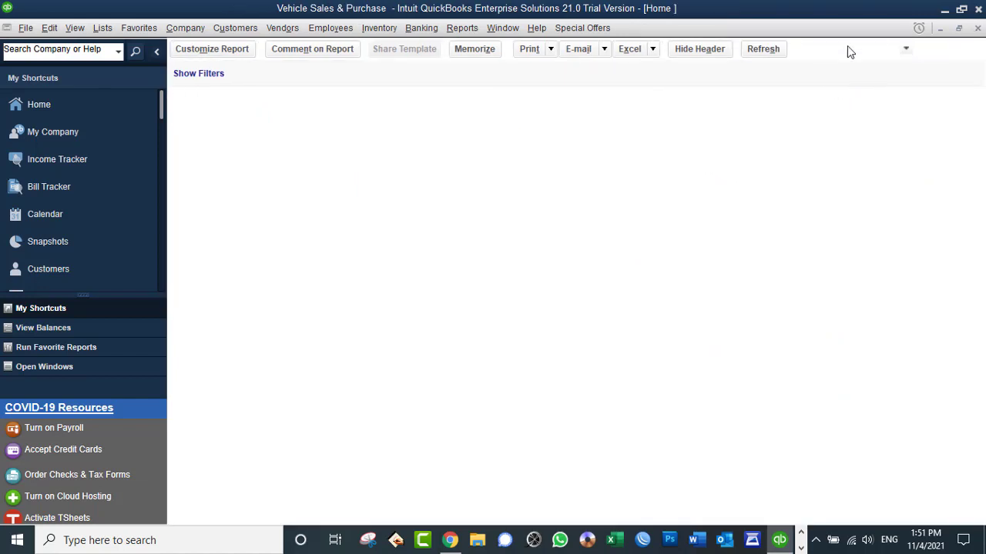
Step: View the standard Balance Sheet report and examine the vehicle assets, accounts payable and equity totals
left_click(462, 27)
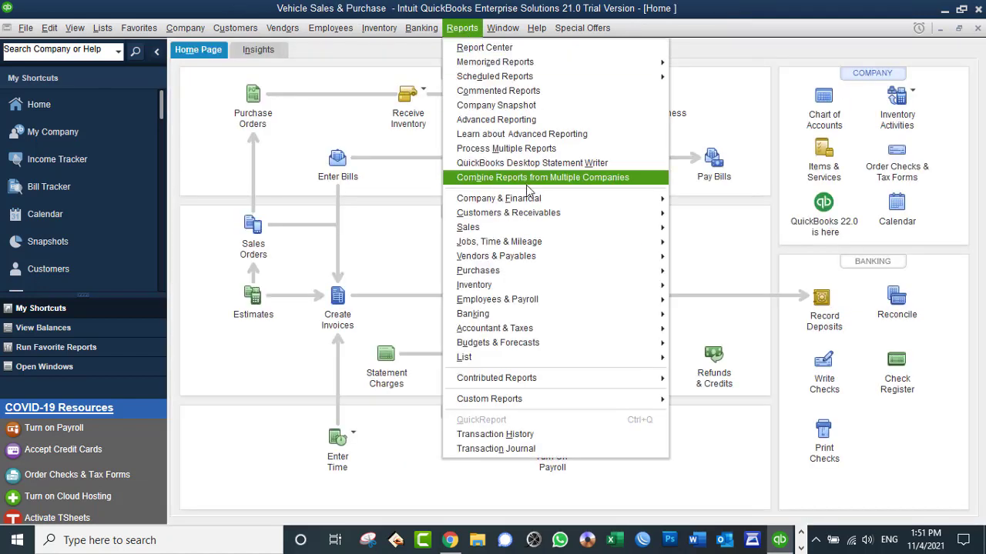
mouse_move(530, 202)
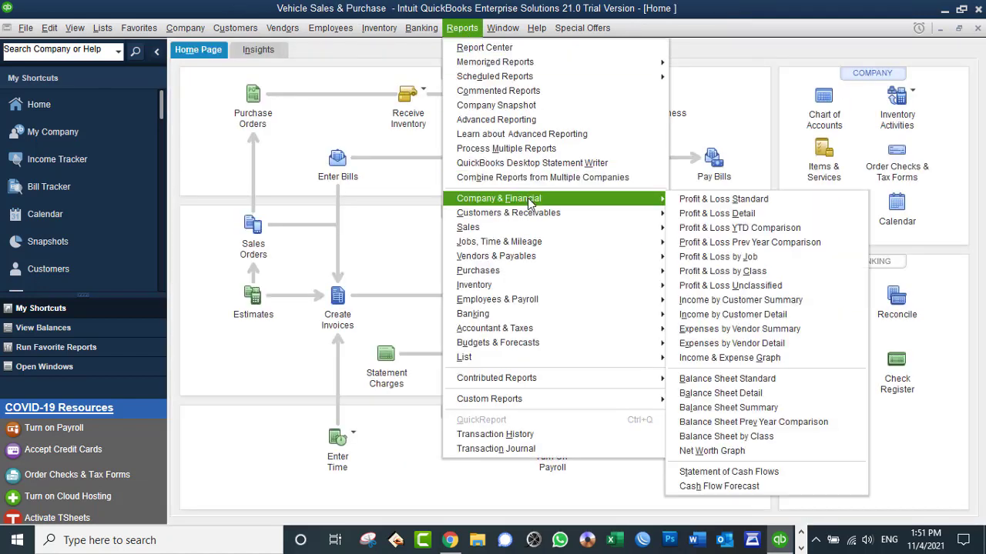
left_click(724, 380)
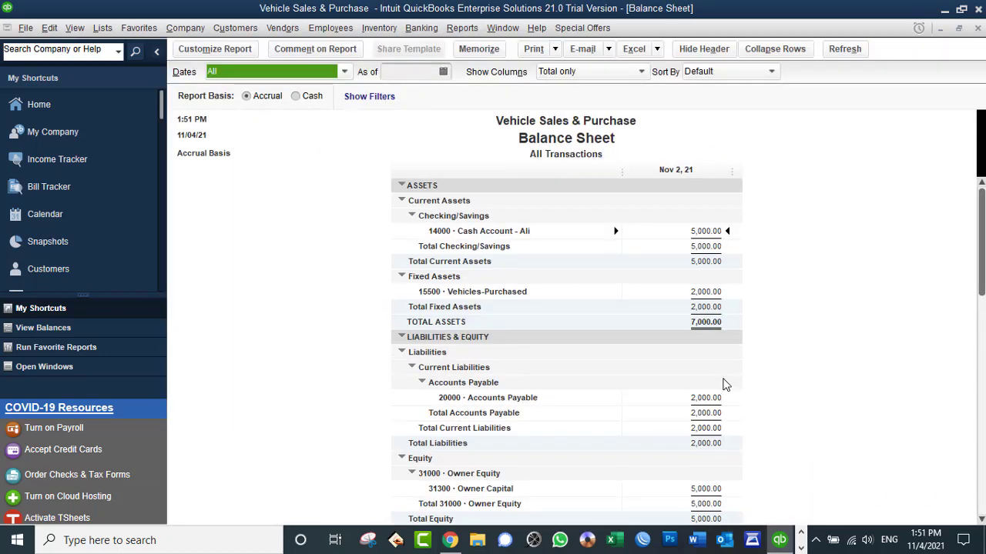
scroll(838, 337, "down", 1)
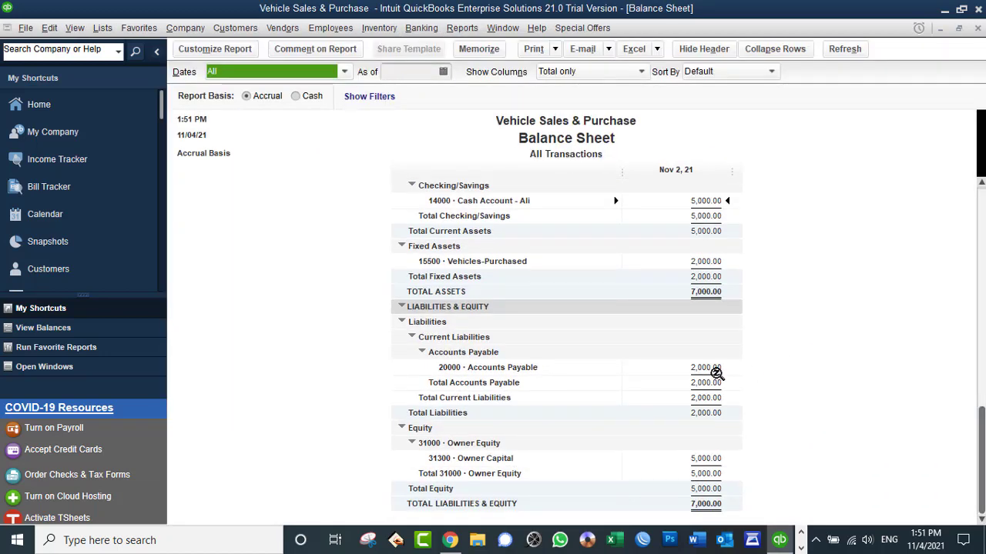